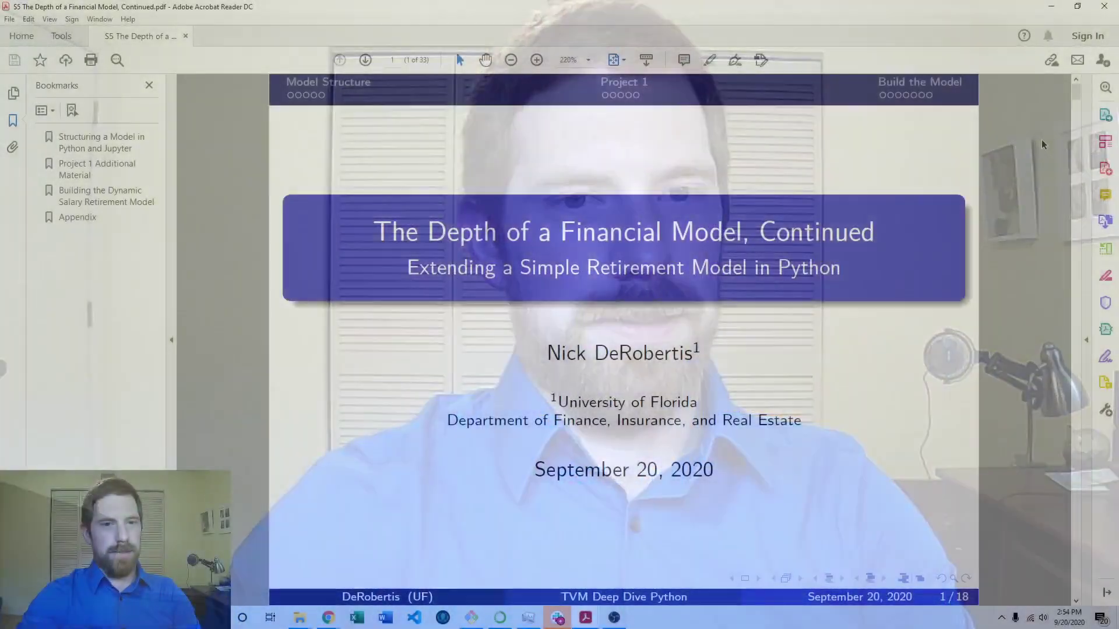
Step: Advance past the Table of Contents to the 'How to Structure a Python Financial Model' slide
key(Right)
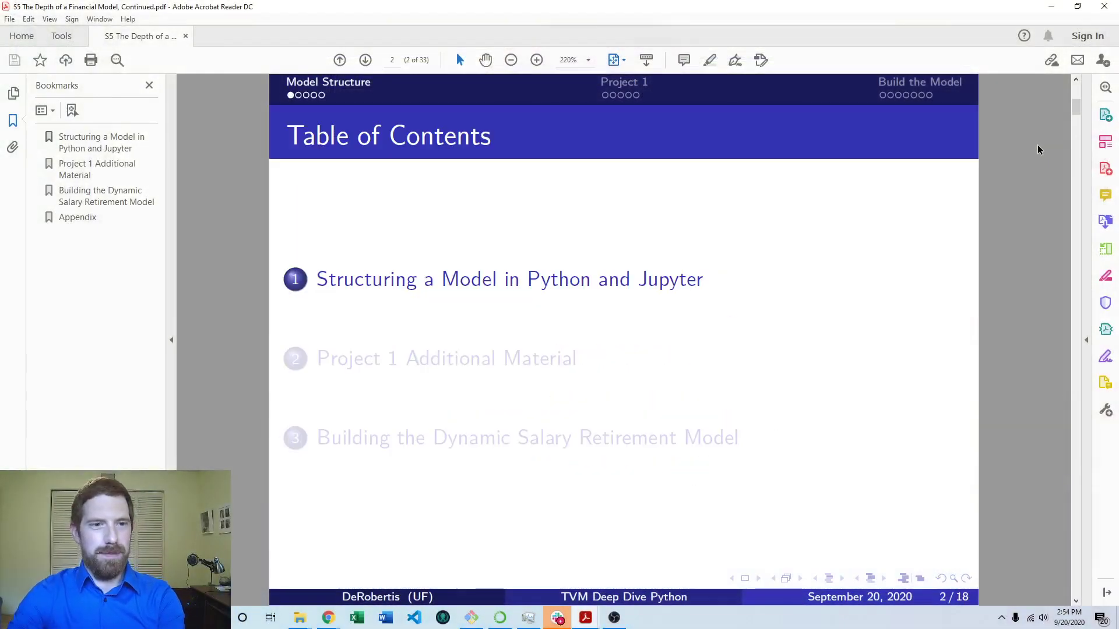
key(Right)
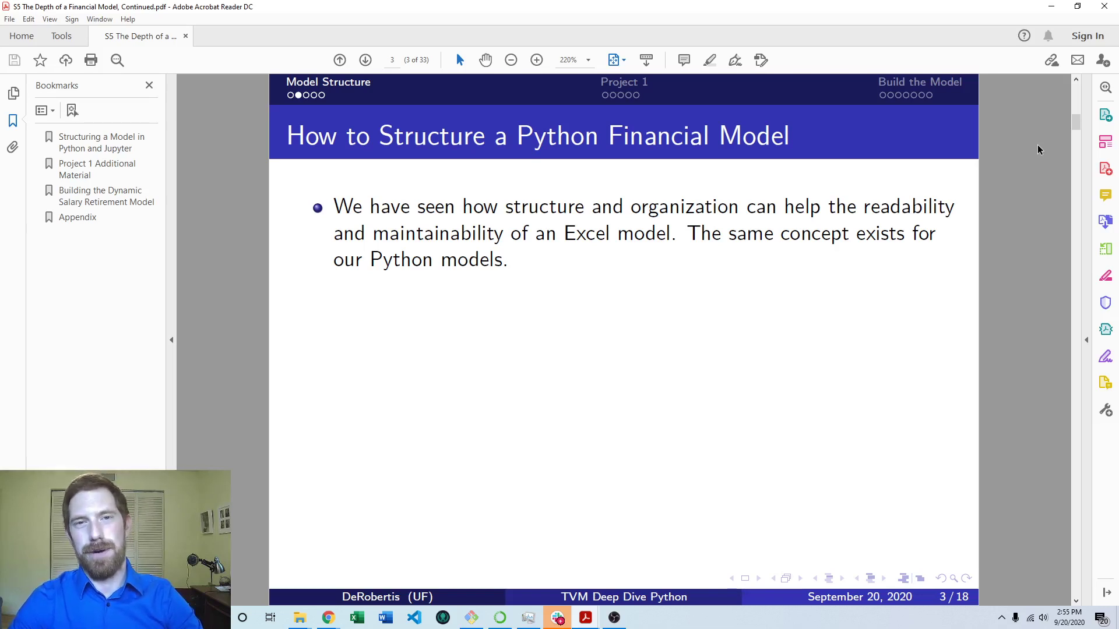
Step: Reveal the functions/dataclass, nested functions and Jupyter bullets, then reach the 'Using Jupyter' slide
key(Right)
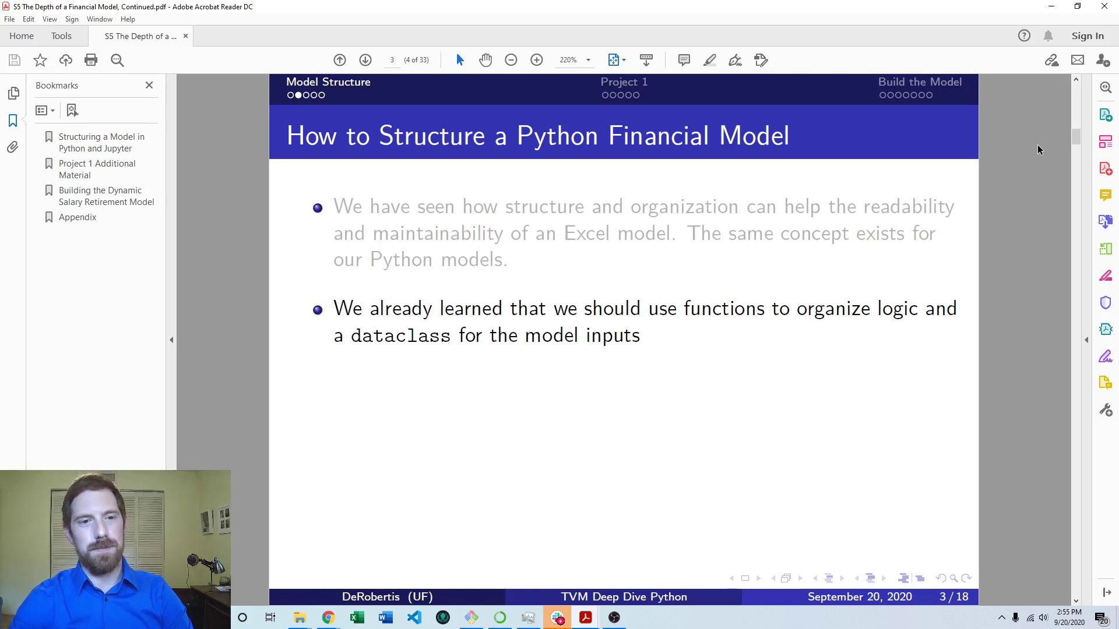
key(Right)
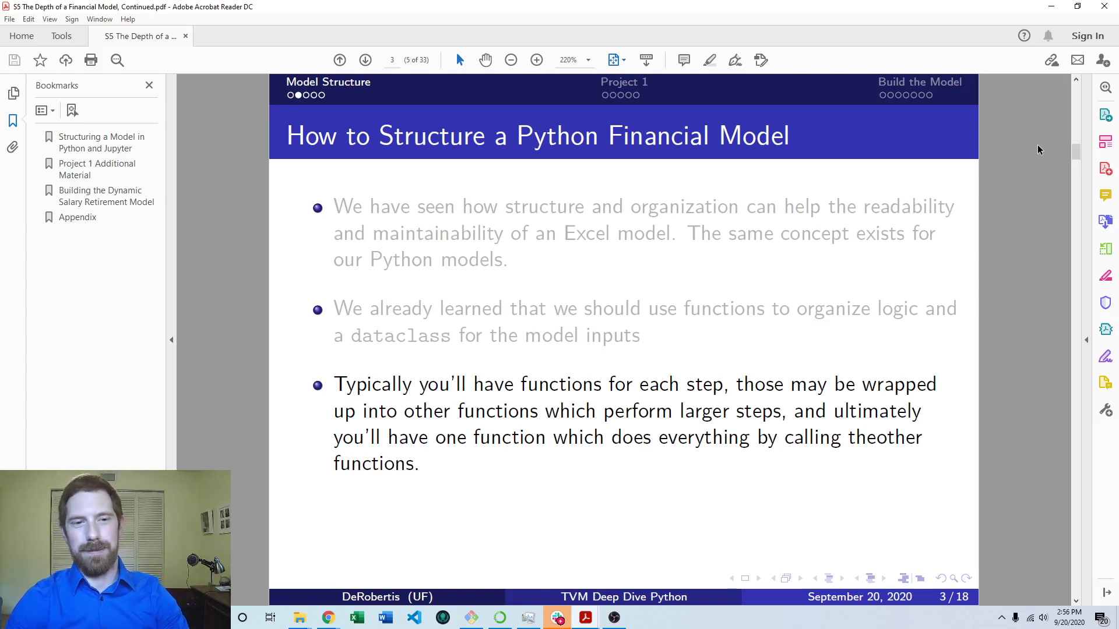
key(Right)
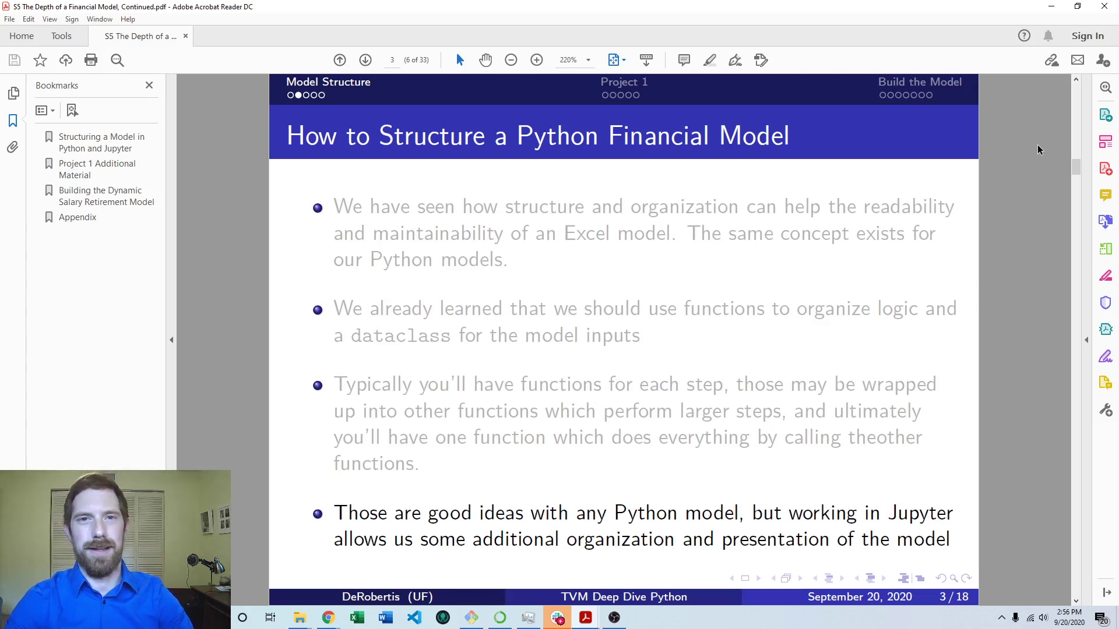
key(Right)
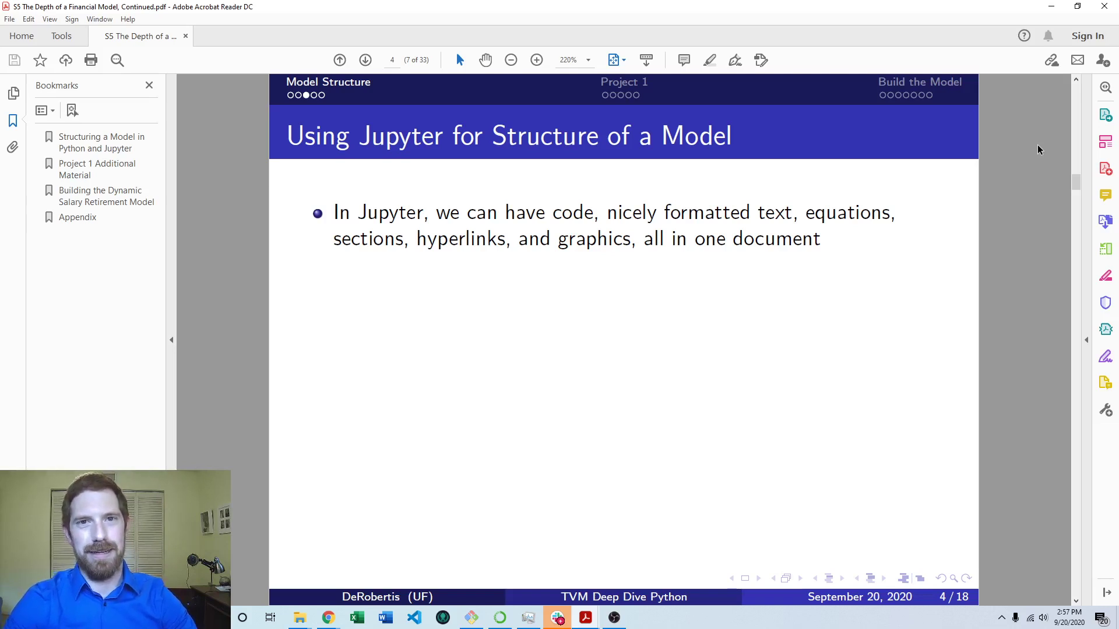
Step: Reveal the Markdown cells, Excel sheets comparison and small code sections bullets
key(Right)
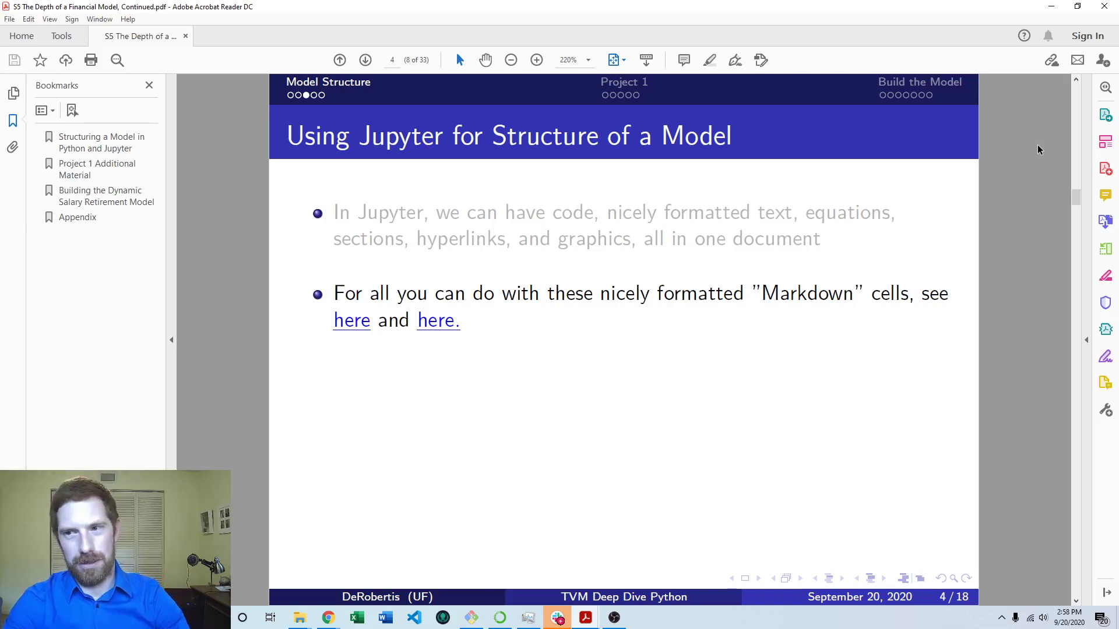
key(Right)
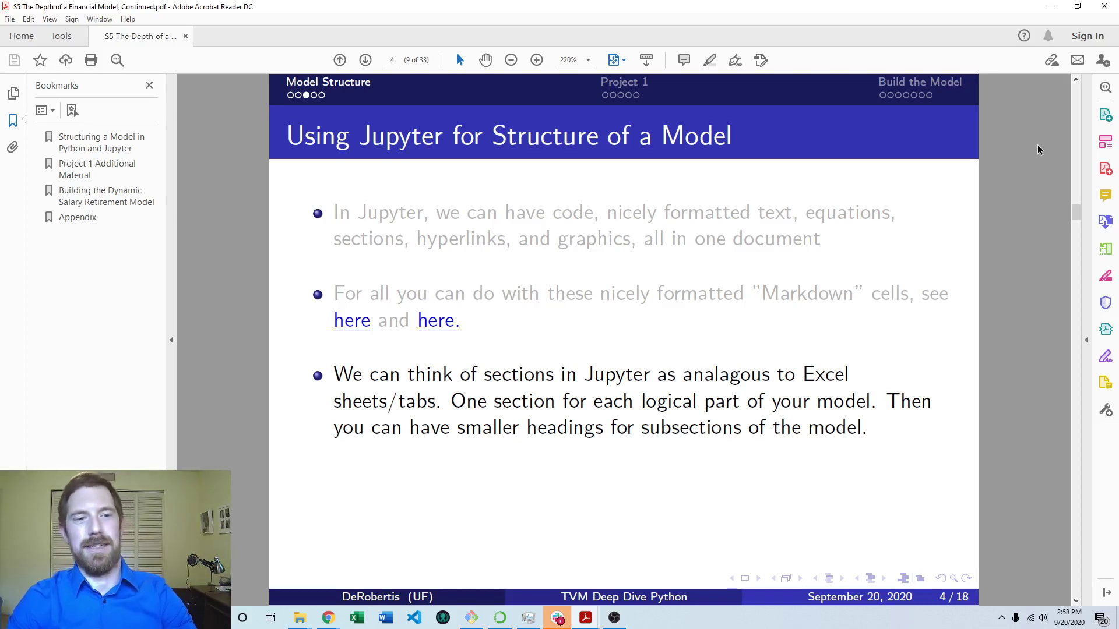
key(Right)
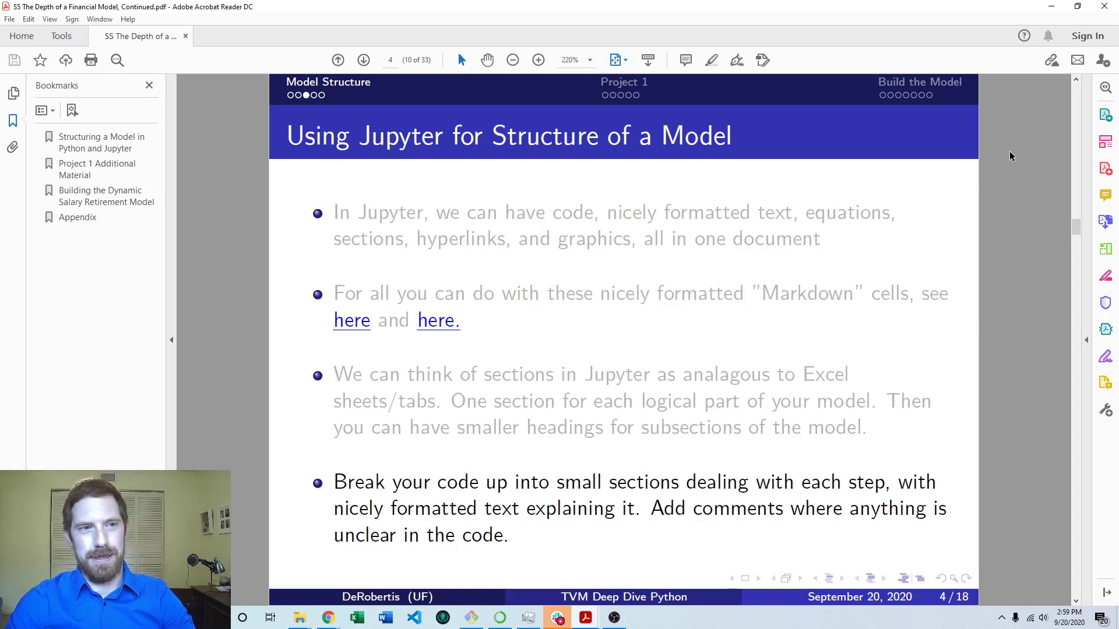
mouse_move(328, 618)
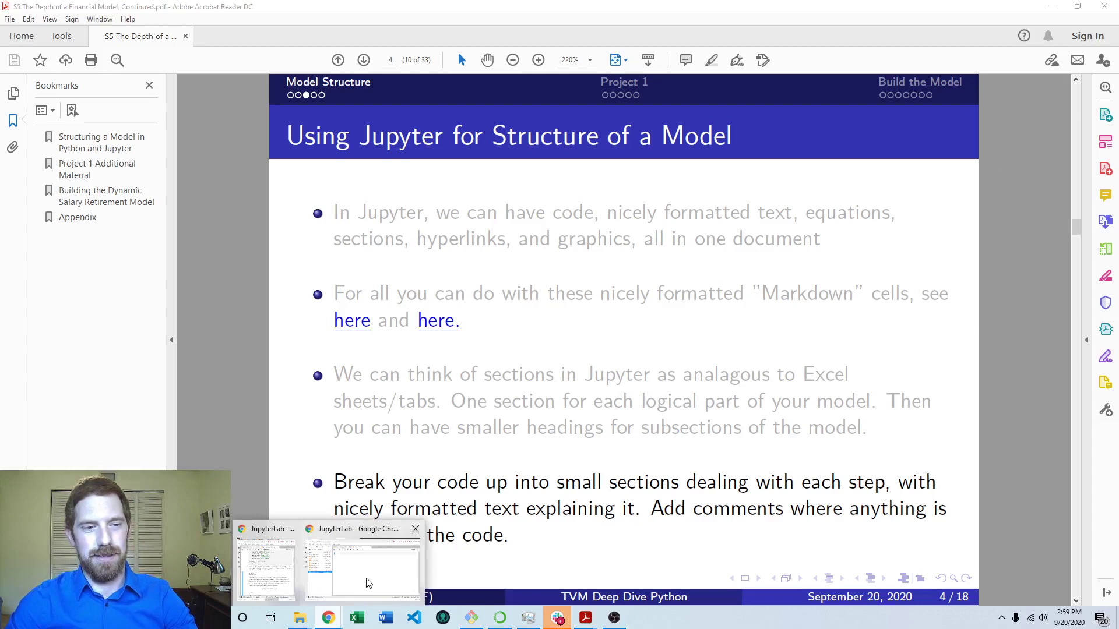
Step: Switch to the JupyterLab notebook in Chrome and clear stray test text from its empty cell
click(363, 568)
click(582, 143)
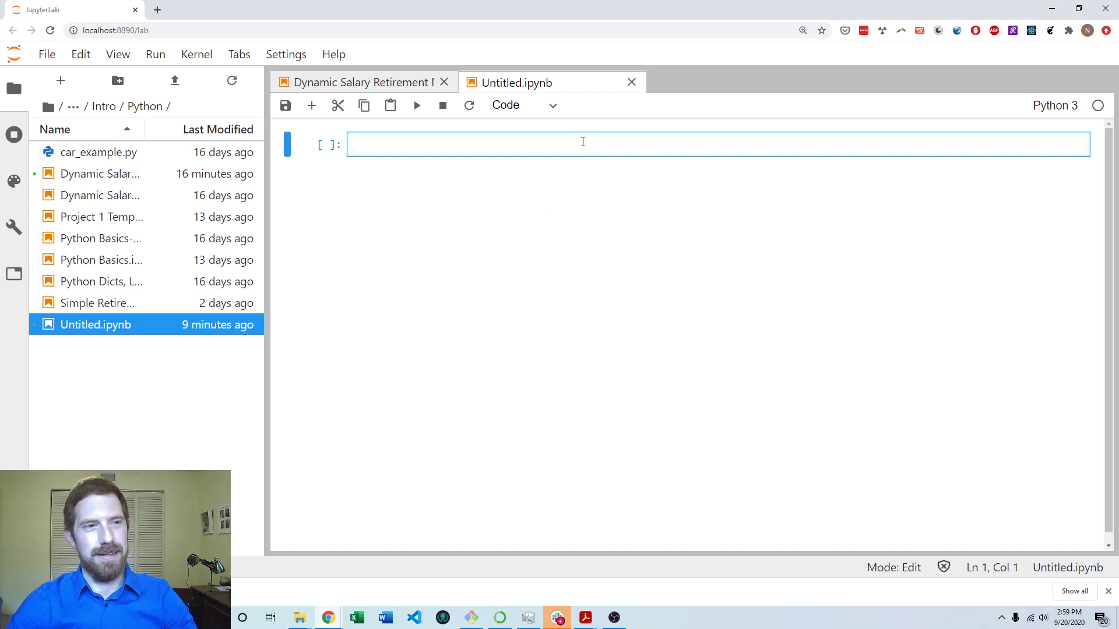
text(sdsdf)
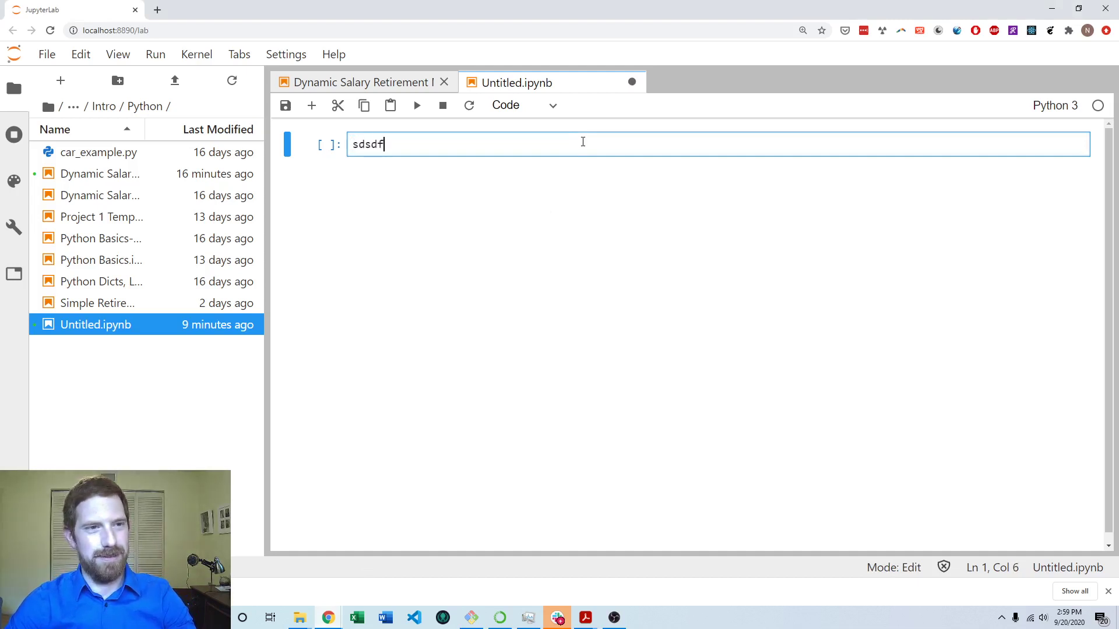
key(BackSpace)
key(BackSpace)
key(BackSpace)
key(BackSpace)
key(BackSpace)
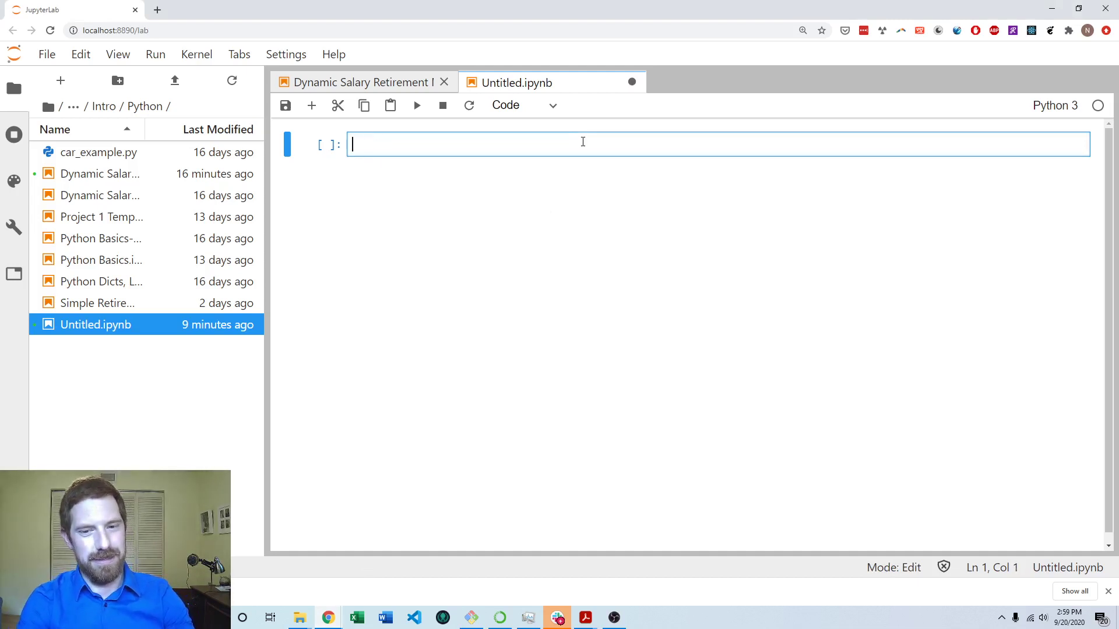
text(sdsfsdf)
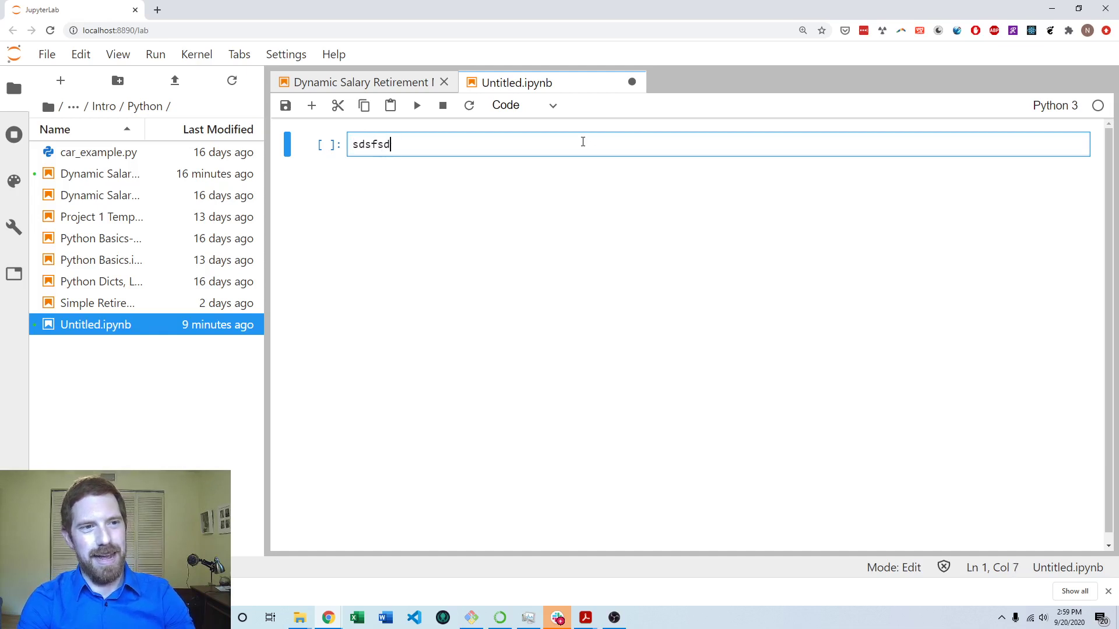
key(BackSpace)
key(BackSpace)
key(BackSpace)
key(BackSpace)
key(BackSpace)
key(BackSpace)
key(Escape)
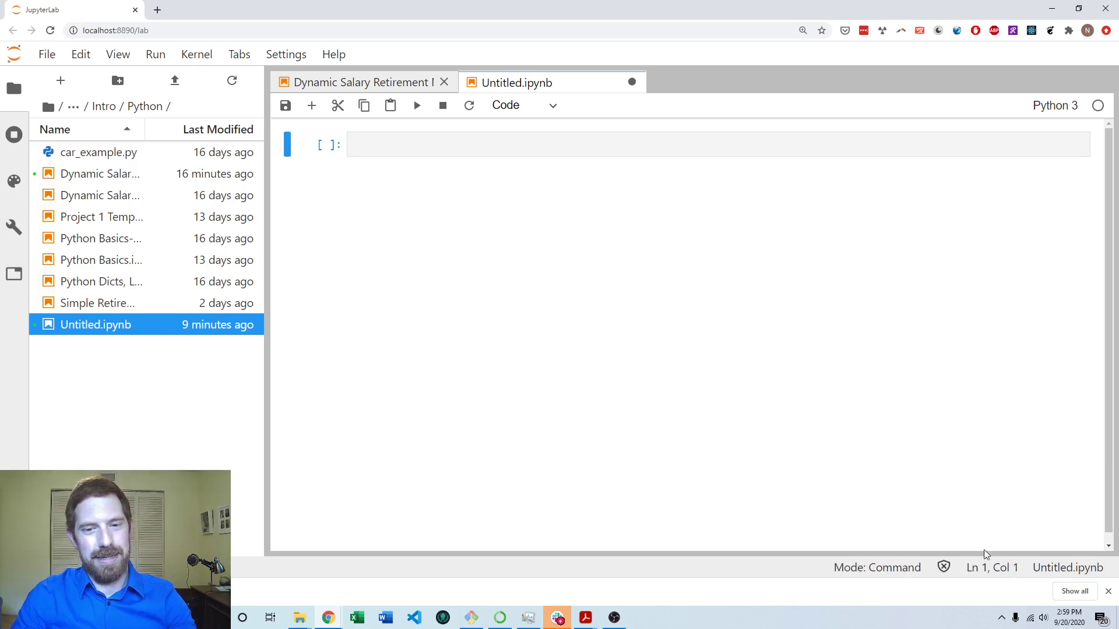
click(454, 155)
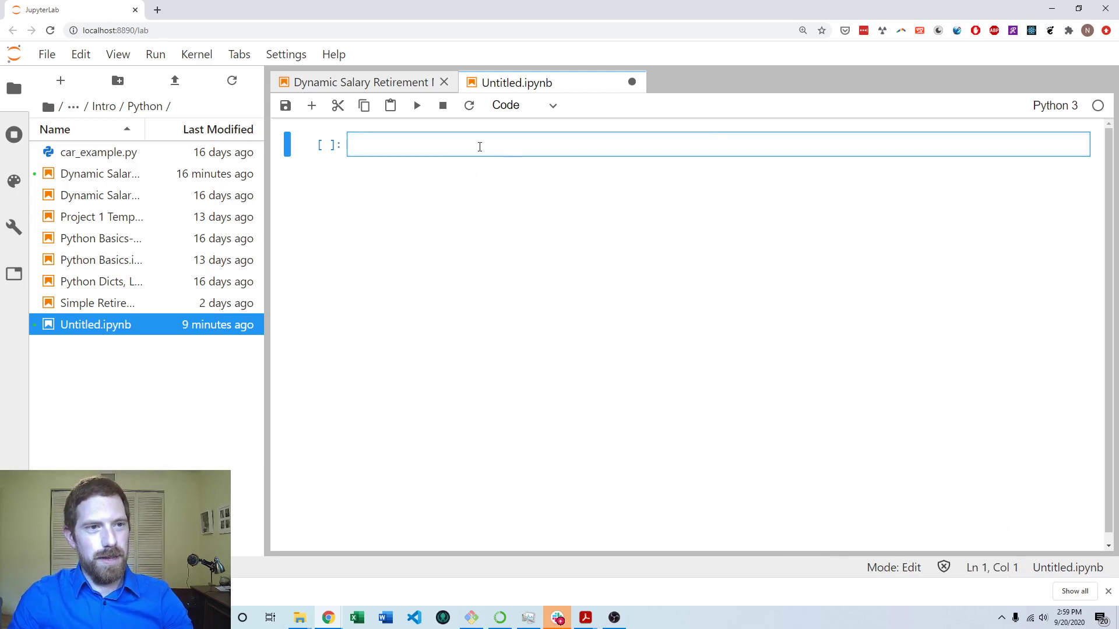
key(Escape)
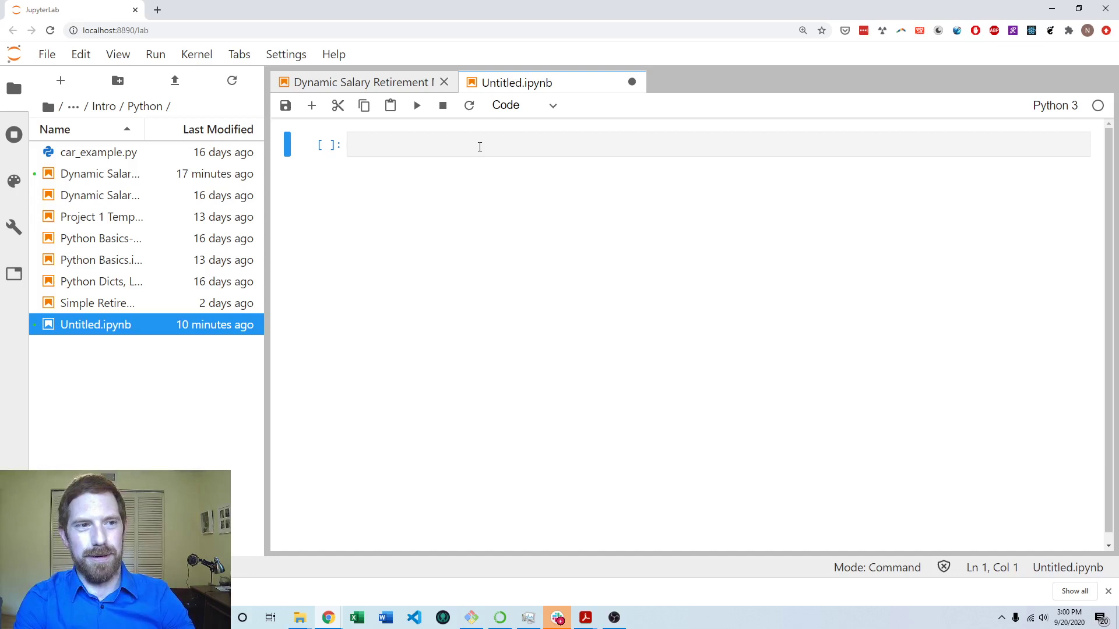
Step: Toggle the first cell's type back and forth between Markdown and Code
key(m)
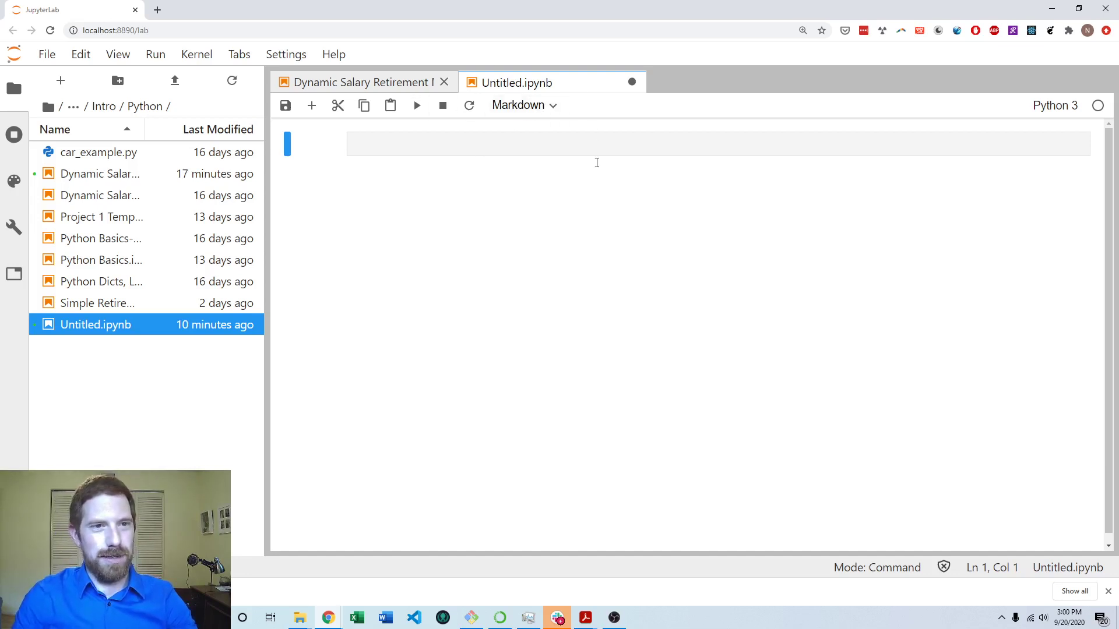
key(y)
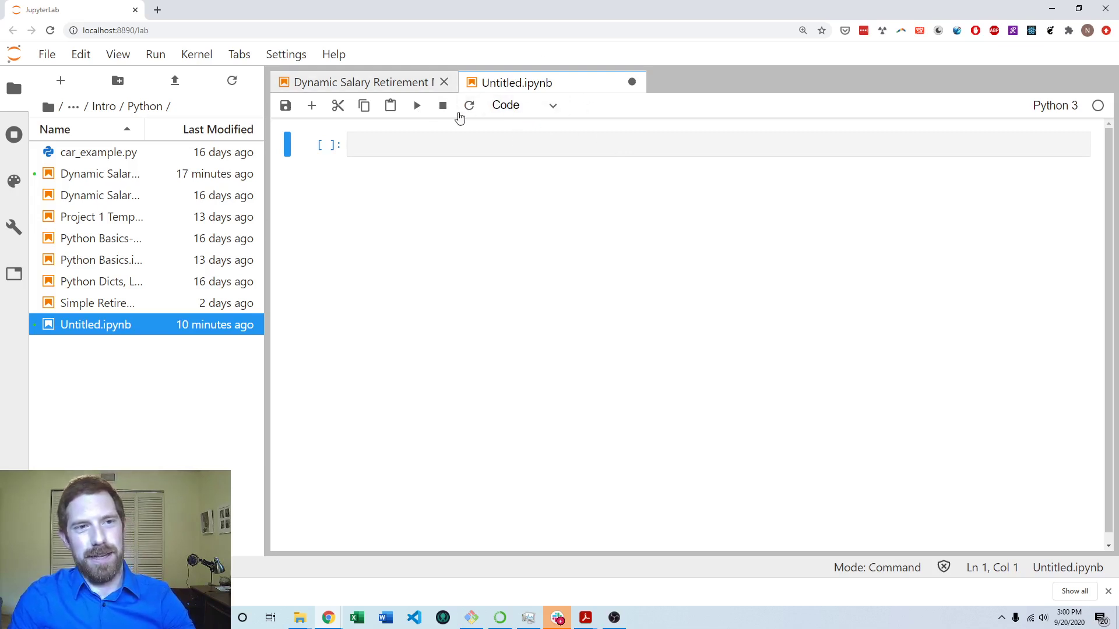
click(548, 148)
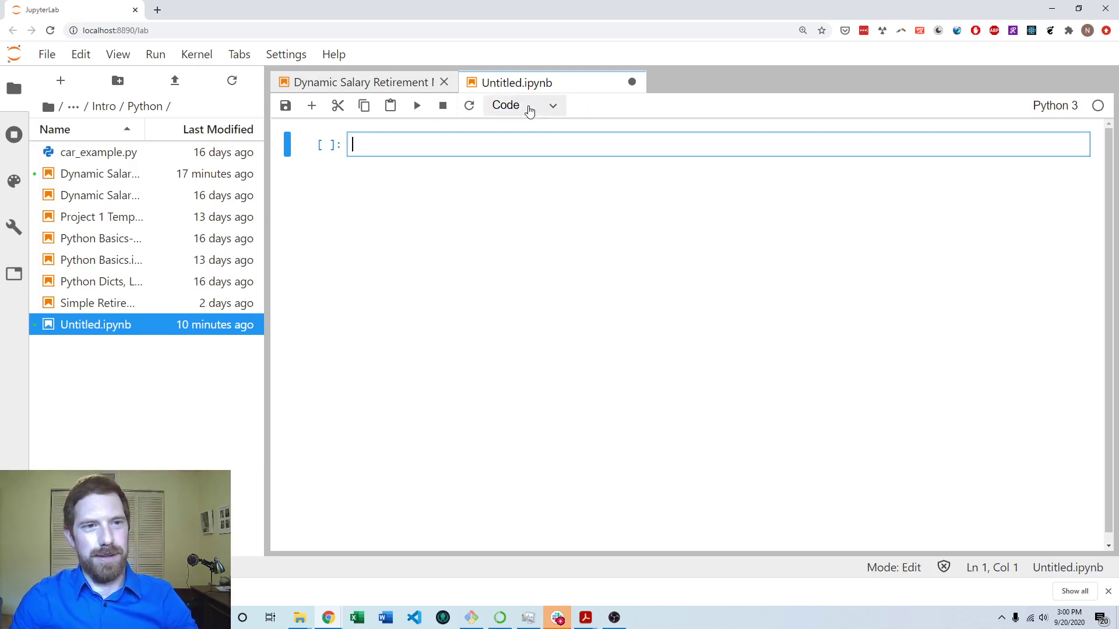
click(526, 104)
click(519, 153)
click(498, 136)
click(526, 104)
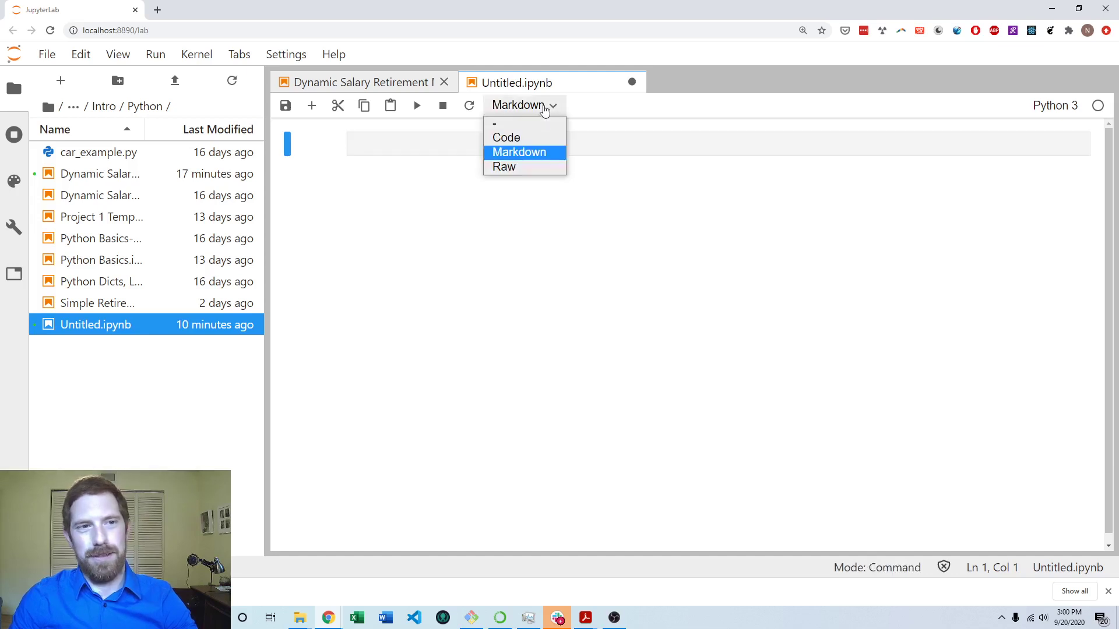
click(506, 137)
click(525, 105)
click(520, 153)
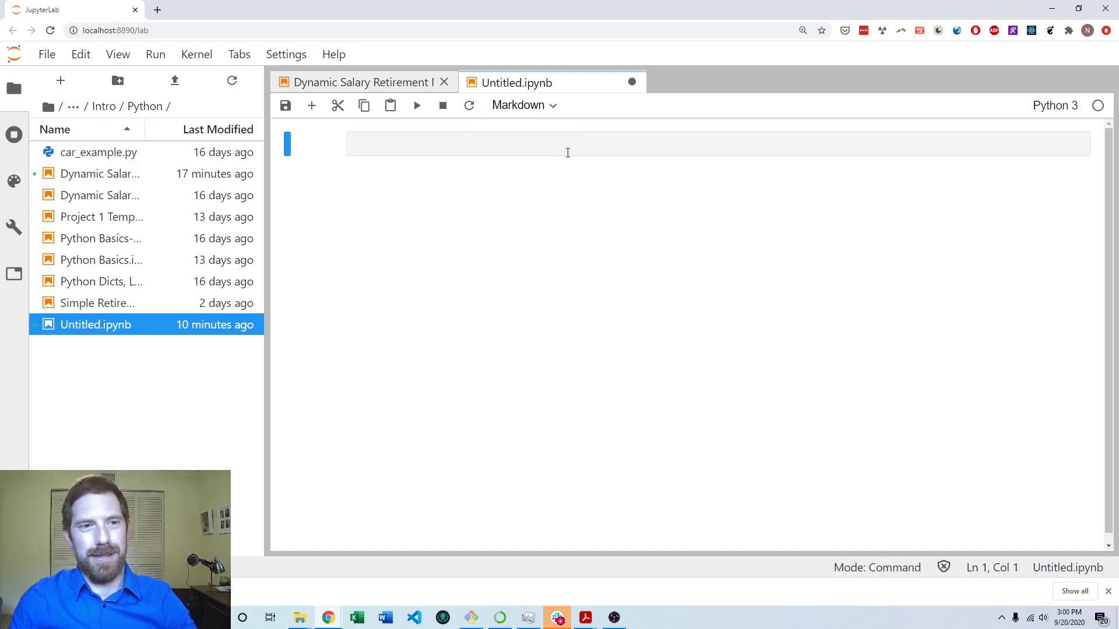
Step: Save, make the cell Code, run print('abc') to output abc, and insert a cell above
key(ctrl+s)
click(524, 105)
click(544, 141)
click(718, 144)
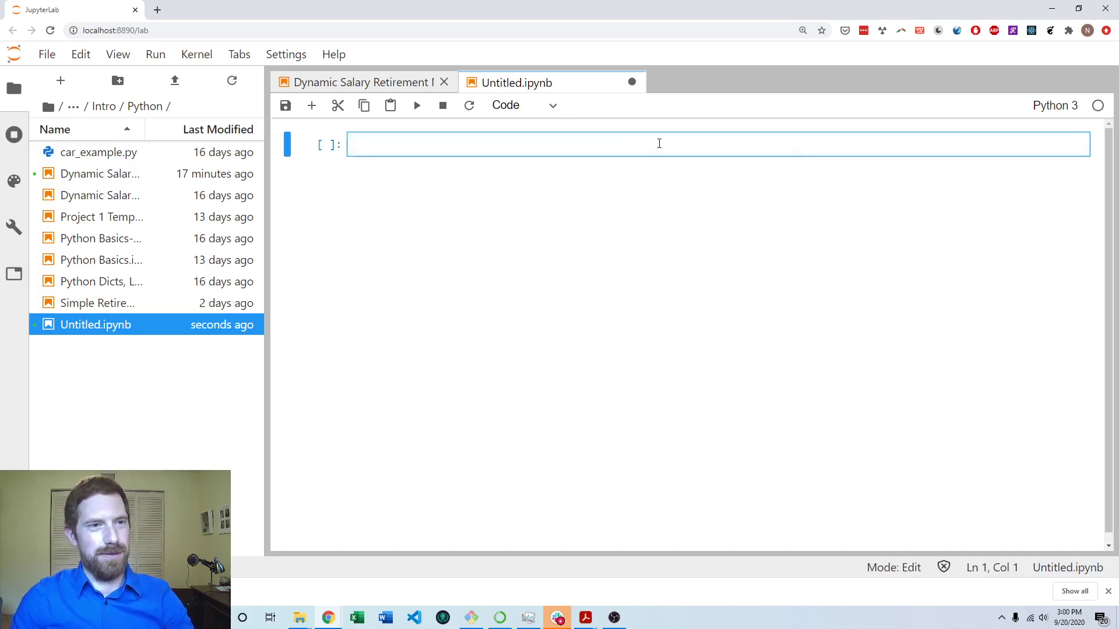
text(print(')
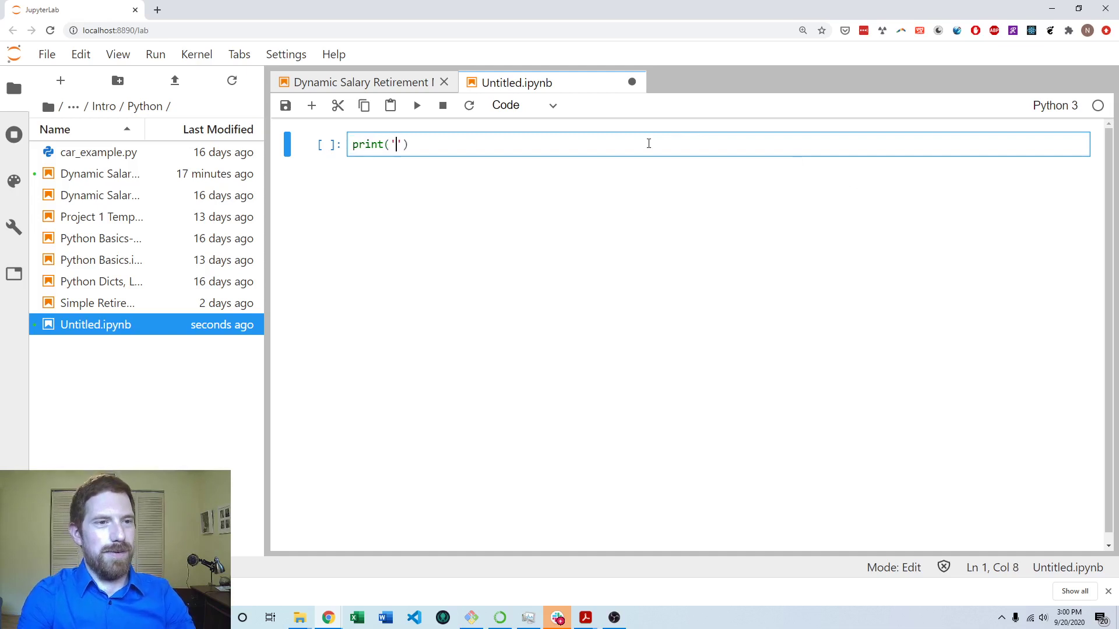
text(abc)
key(ctrl+Return)
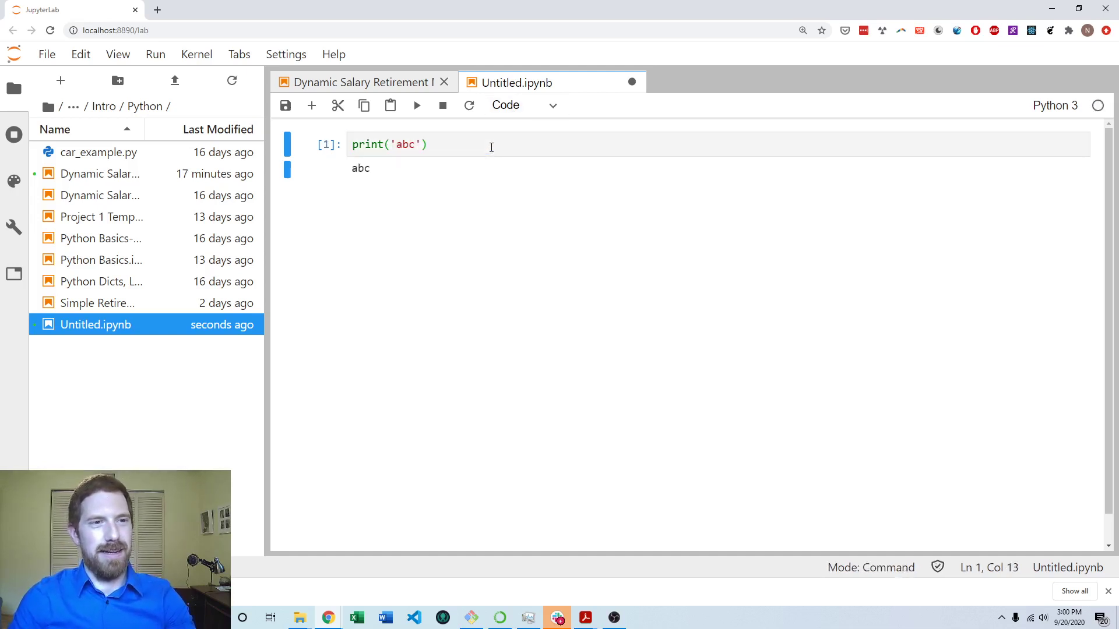
key(a)
Step: Make the new top cell Markdown with print('abc'), render it, then reopen and select its text
click(523, 105)
click(516, 149)
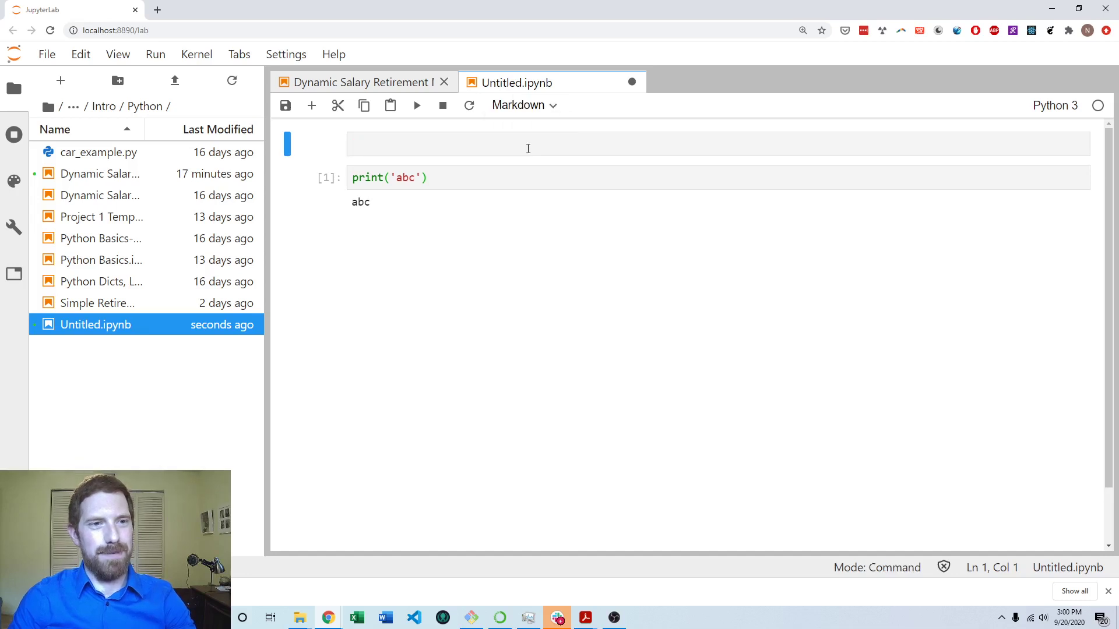
text(print)
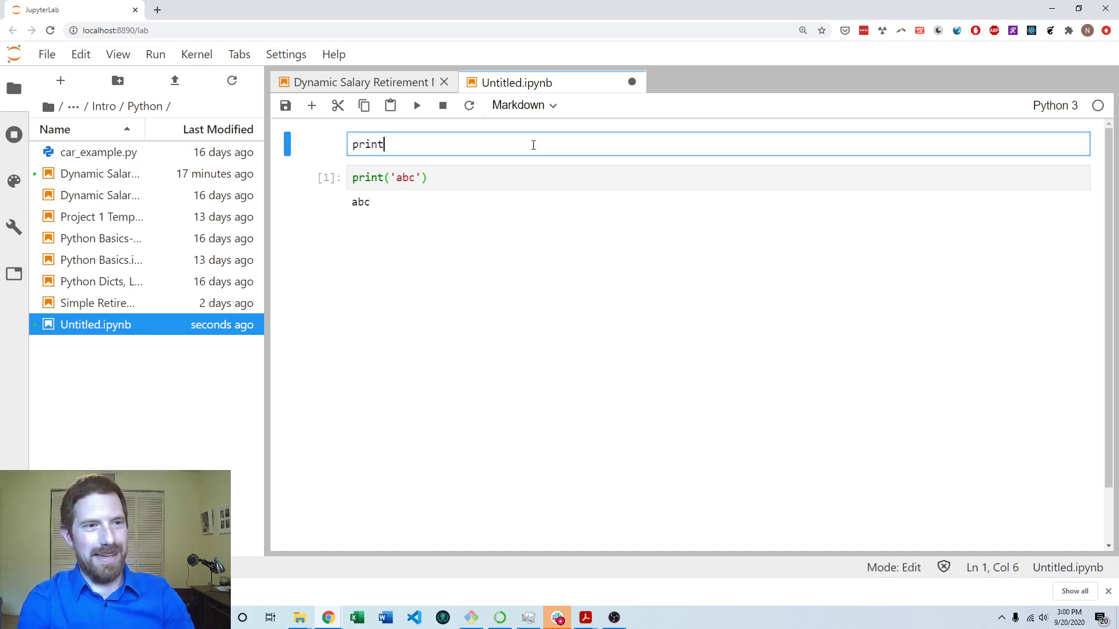
text(('abc')
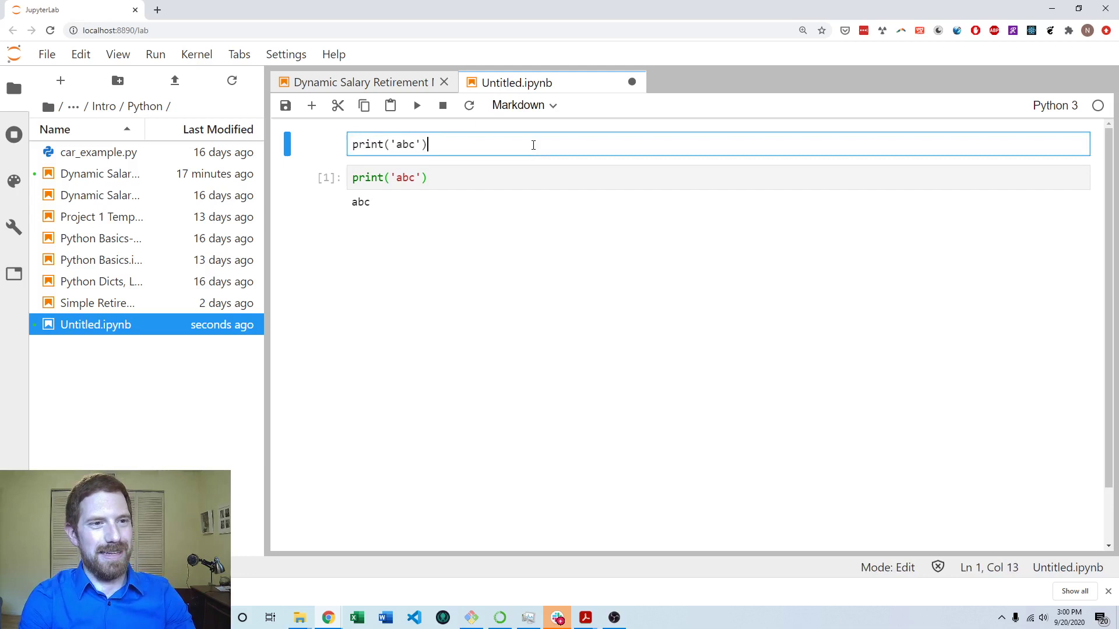
key(shift+Return)
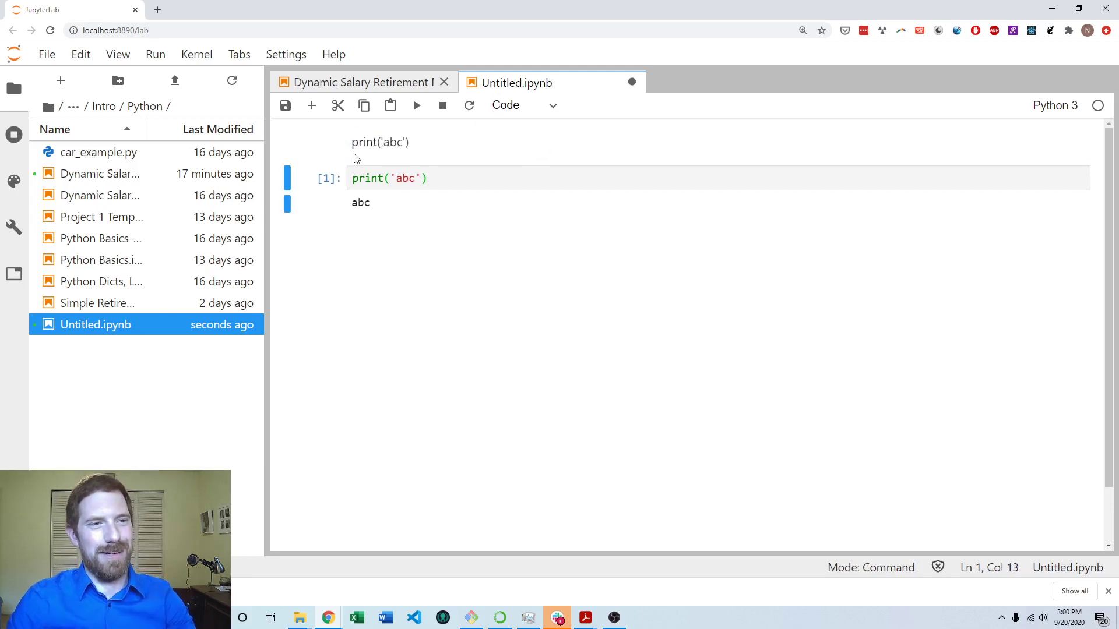
double_click(452, 149)
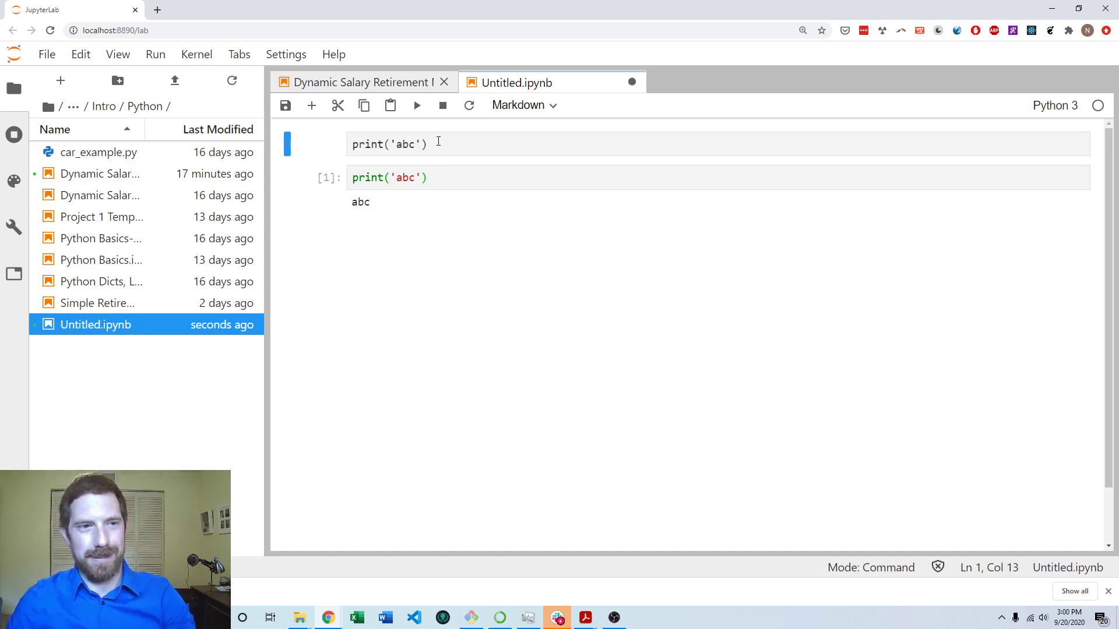
click(438, 143)
key(ctrl+a)
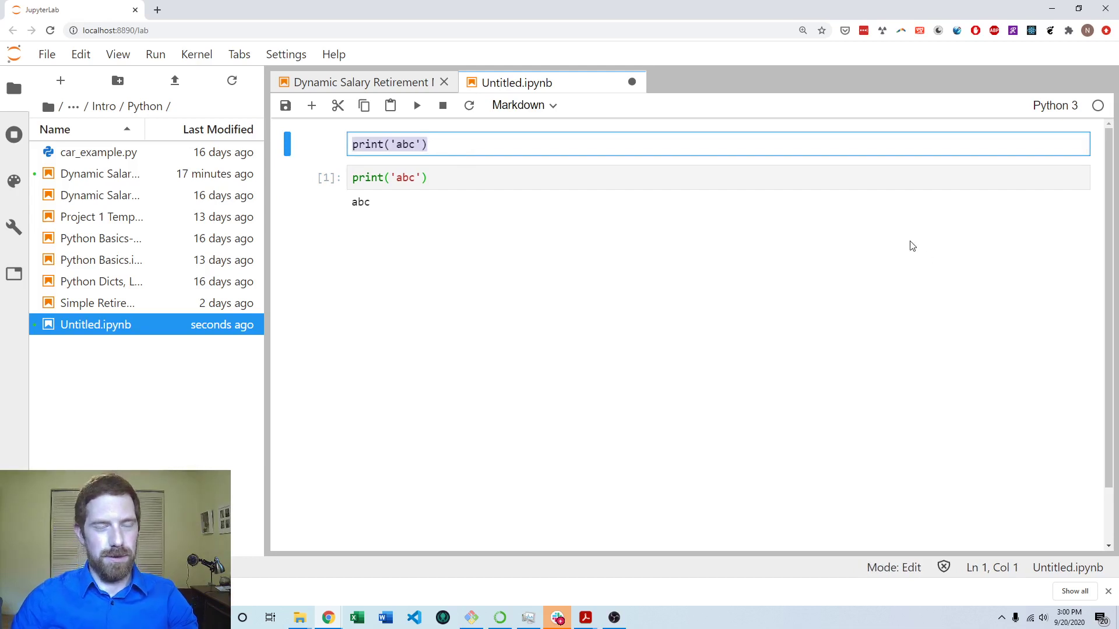
Step: Replace the text with '# Level 1 Header', '## Level 2 Header', '### Level 3 Header' and render
key(BackSpace)
text(#)
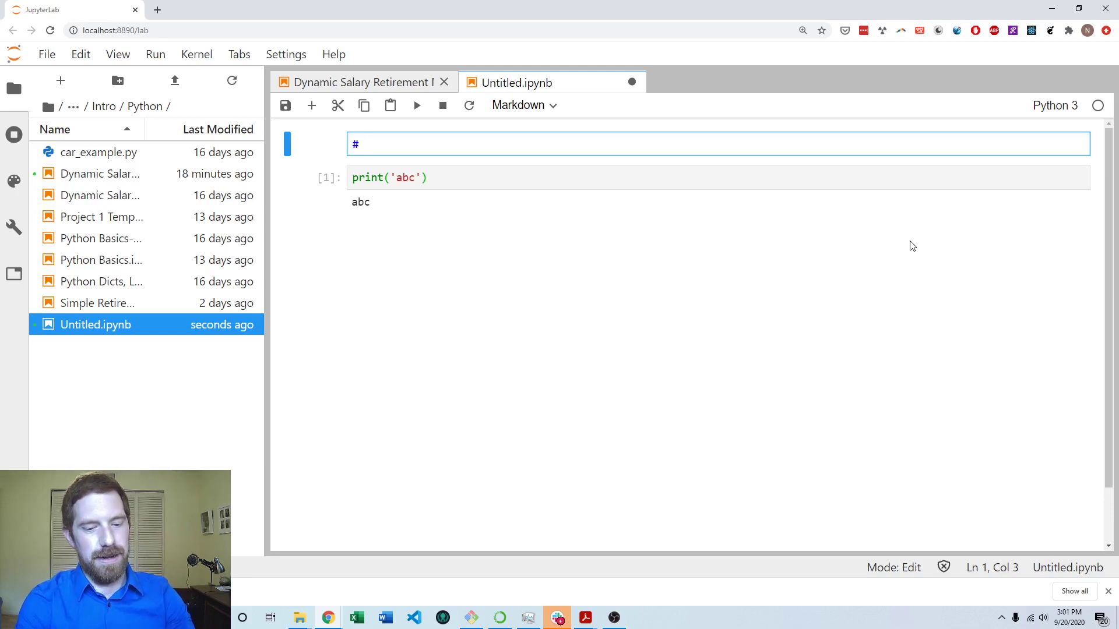
text(Level )
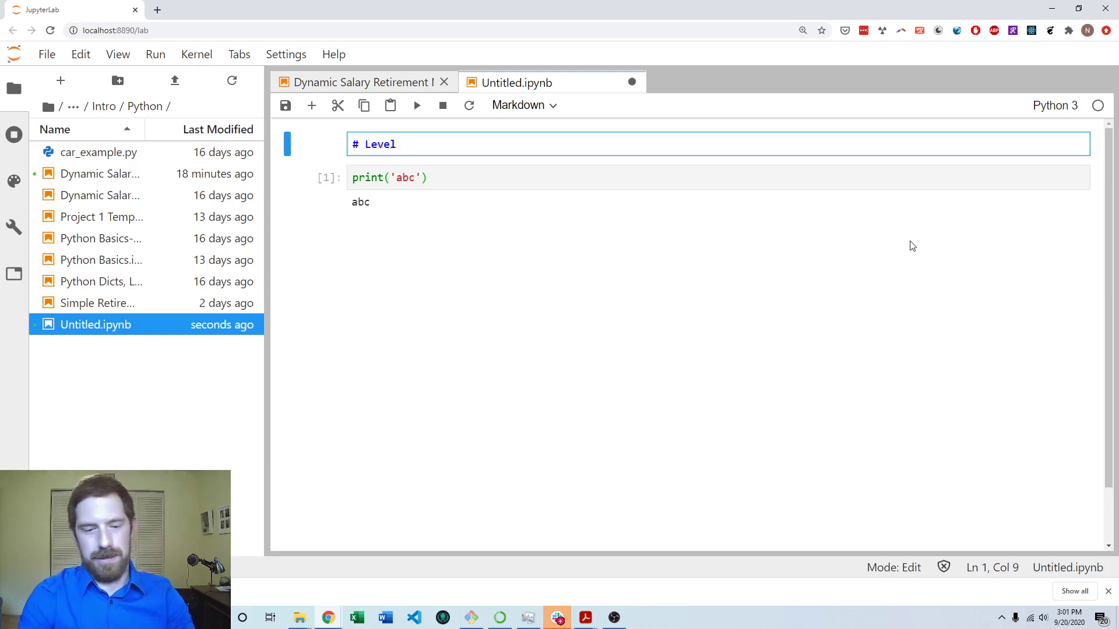
text(1 Header)
key(Return)
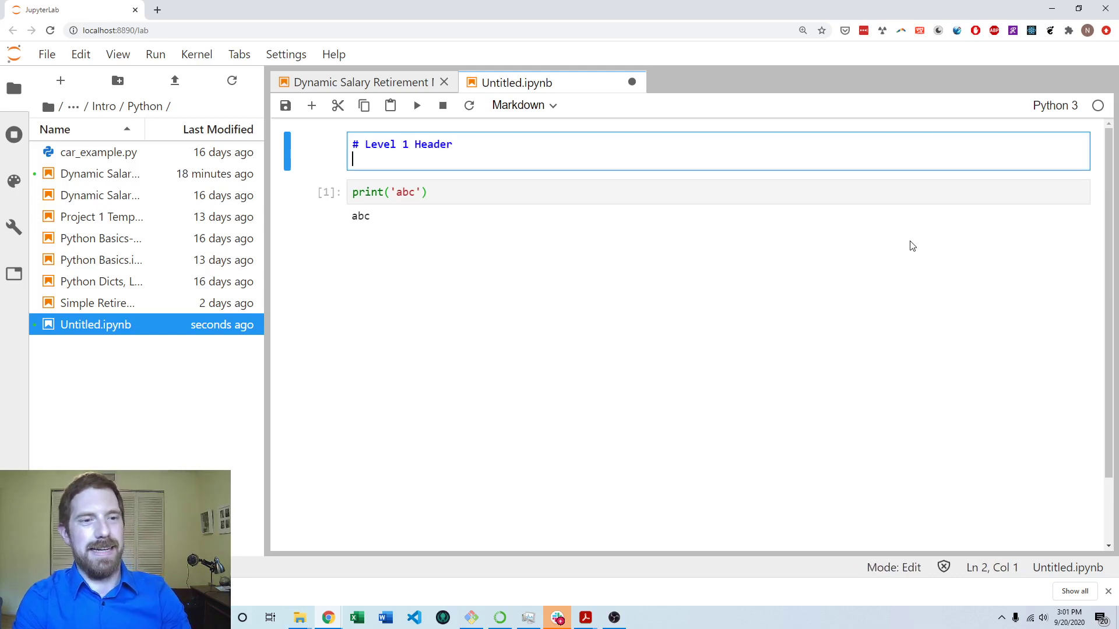
text(## Lea)
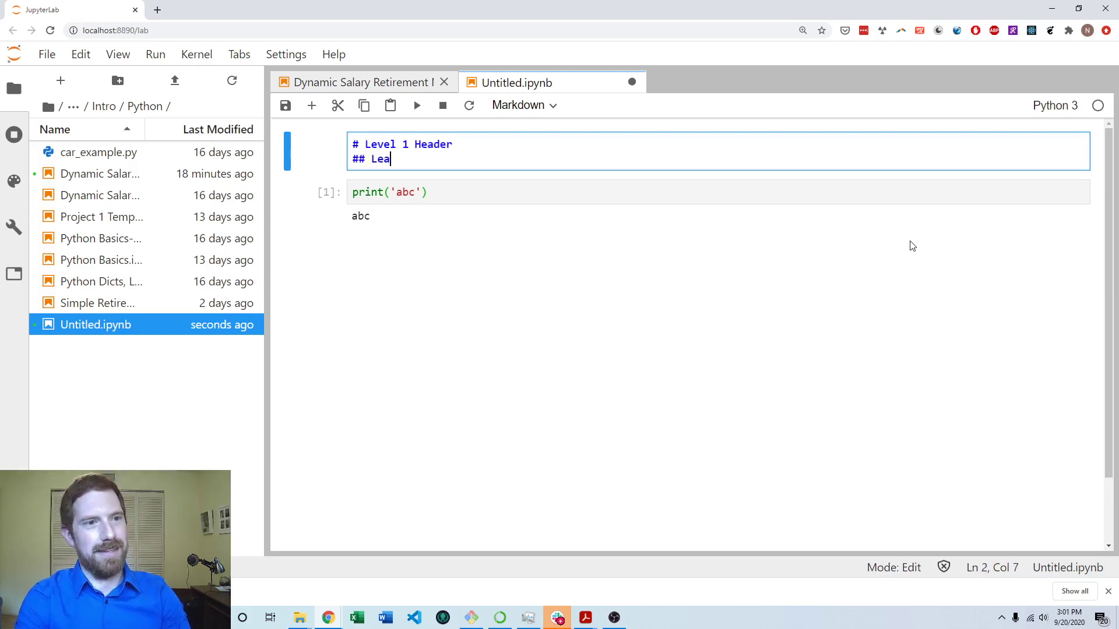
key(BackSpace)
text(vel 2 H)
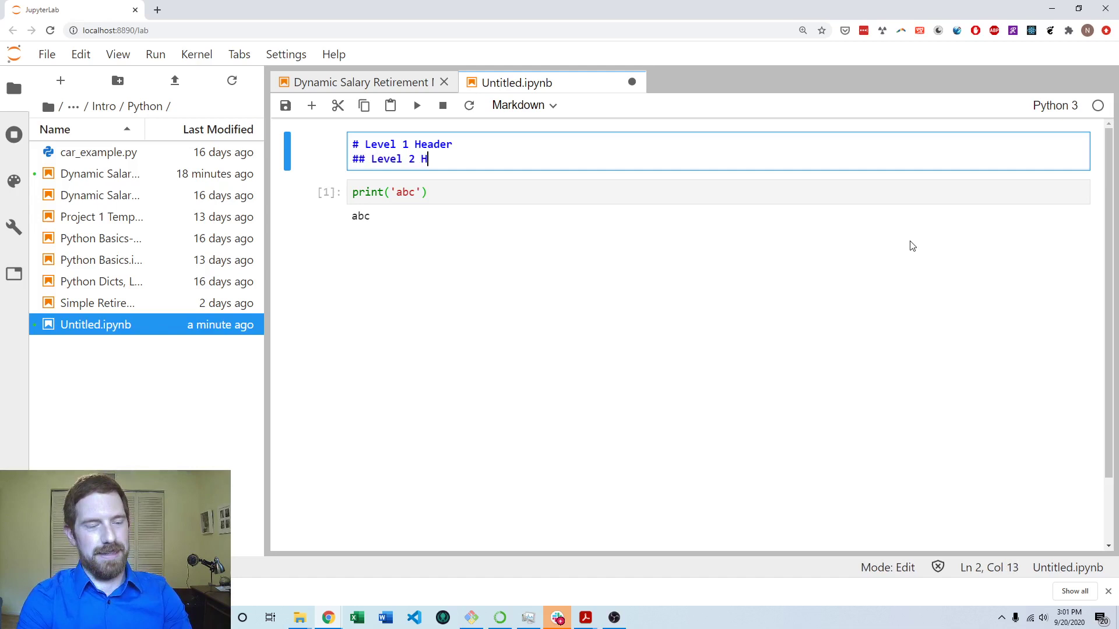
text(eader)
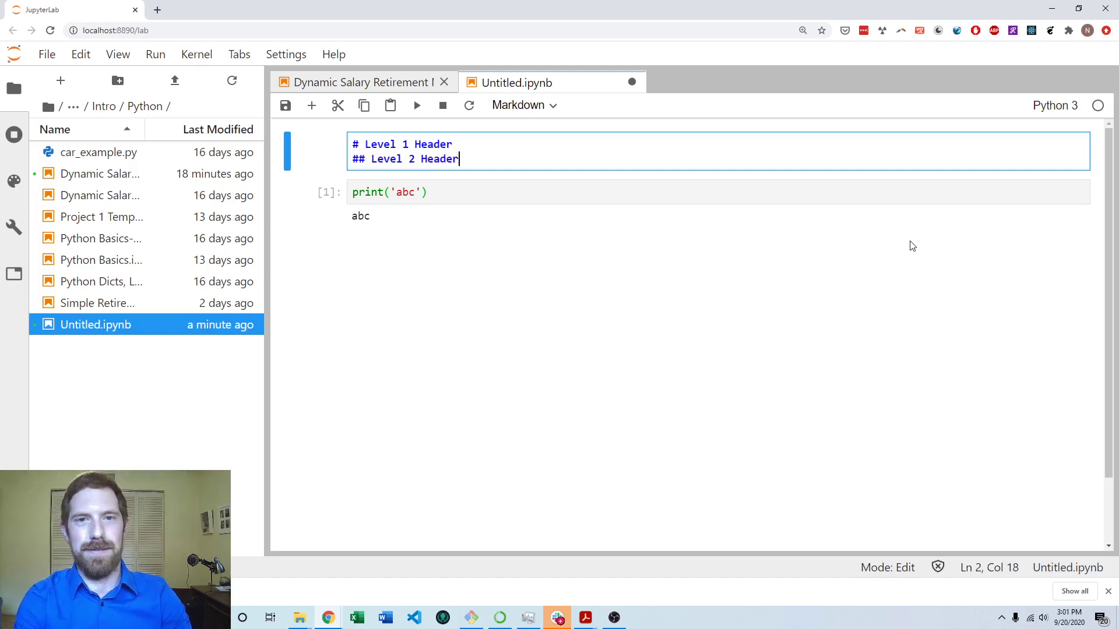
key(Return)
text(###)
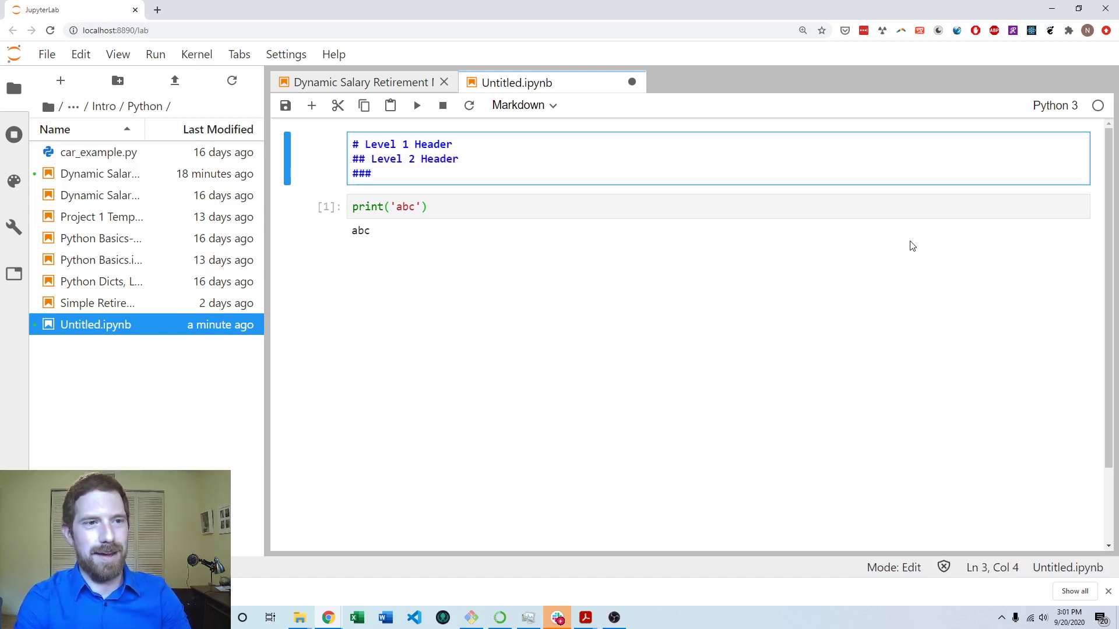
text( Level 3 H)
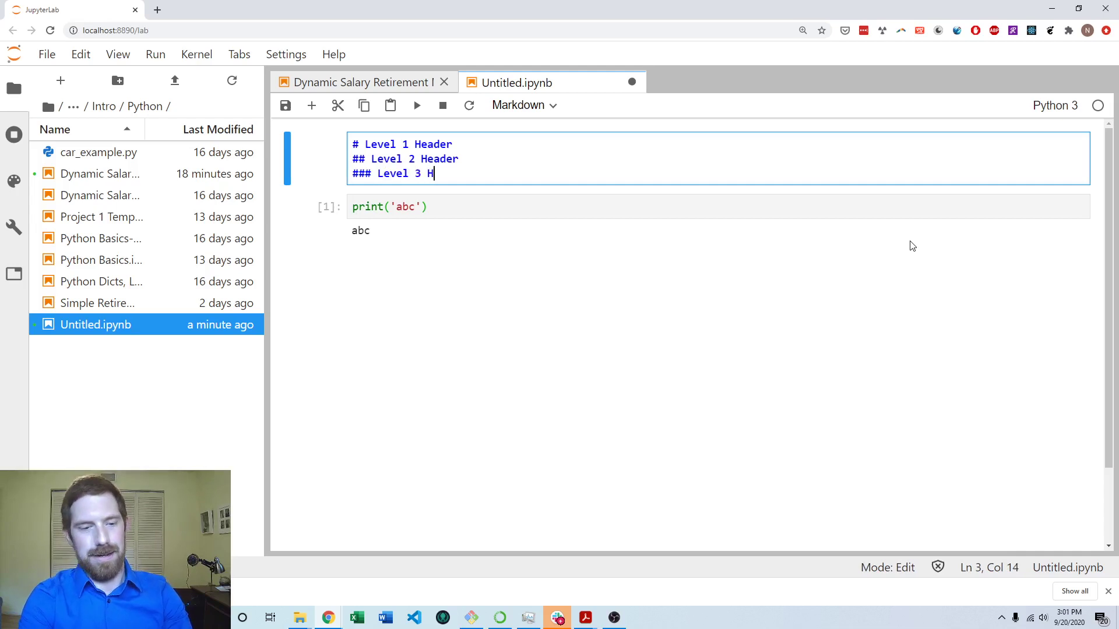
text(eader)
key(shift+Return)
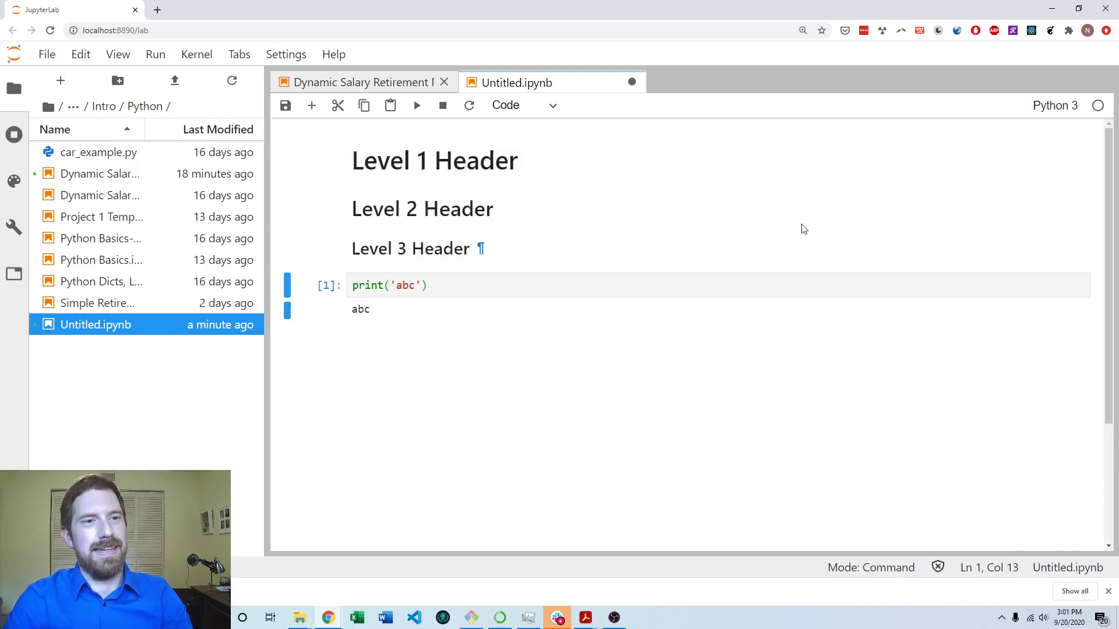
double_click(435, 160)
click(390, 158)
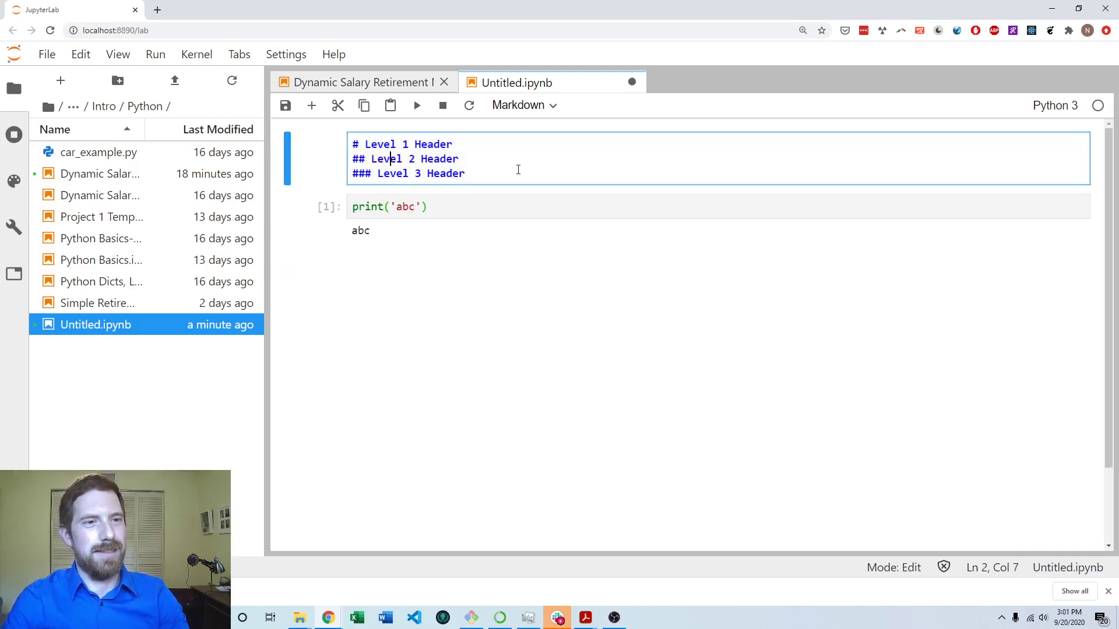
click(466, 173)
key(shift+Return)
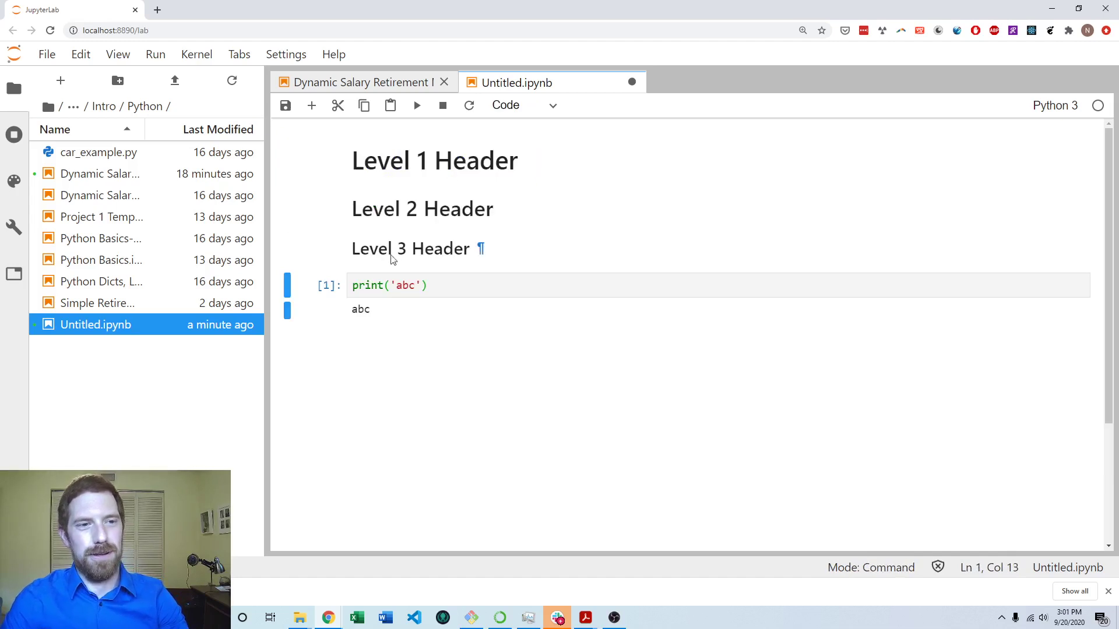
mouse_move(412, 249)
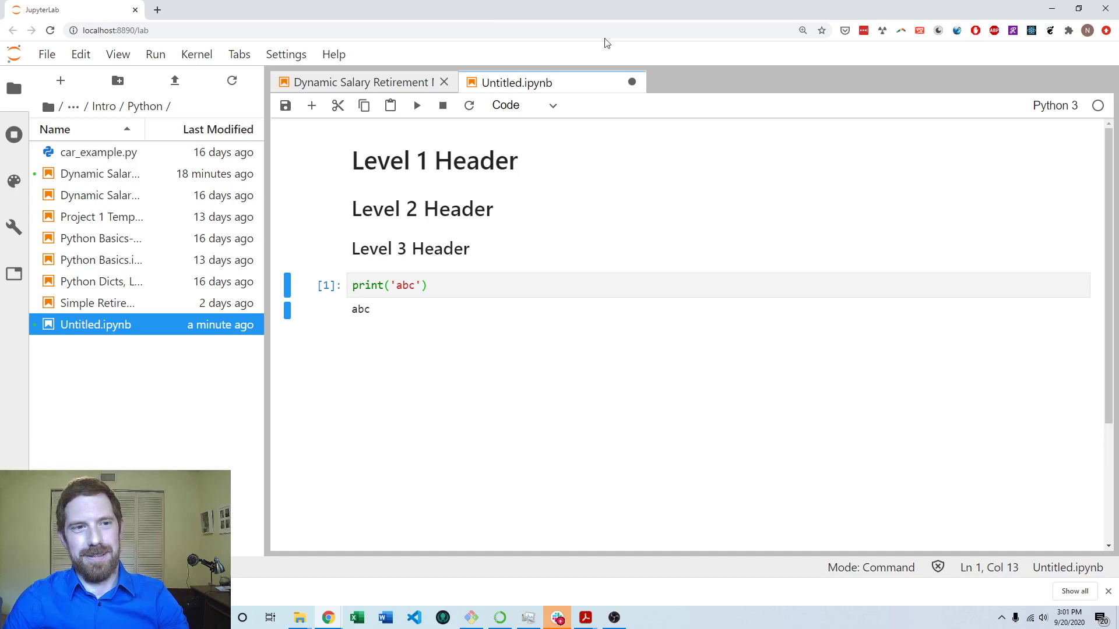
Step: Add the body text 'Something' below Level 1 Header and render the cell
double_click(411, 209)
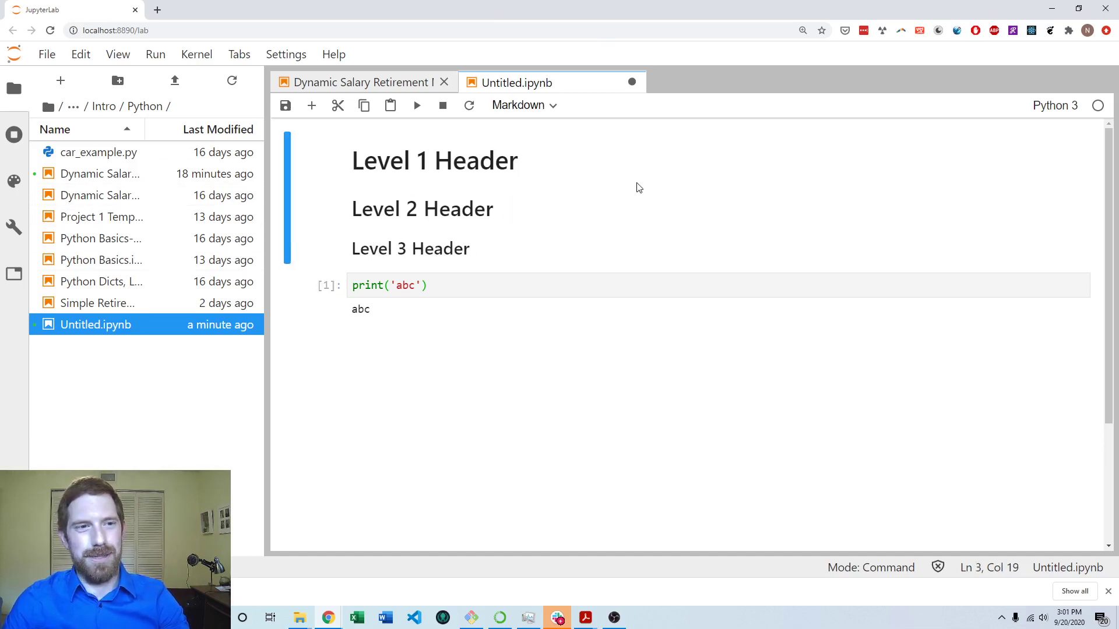
click(518, 145)
key(Return)
key(Return)
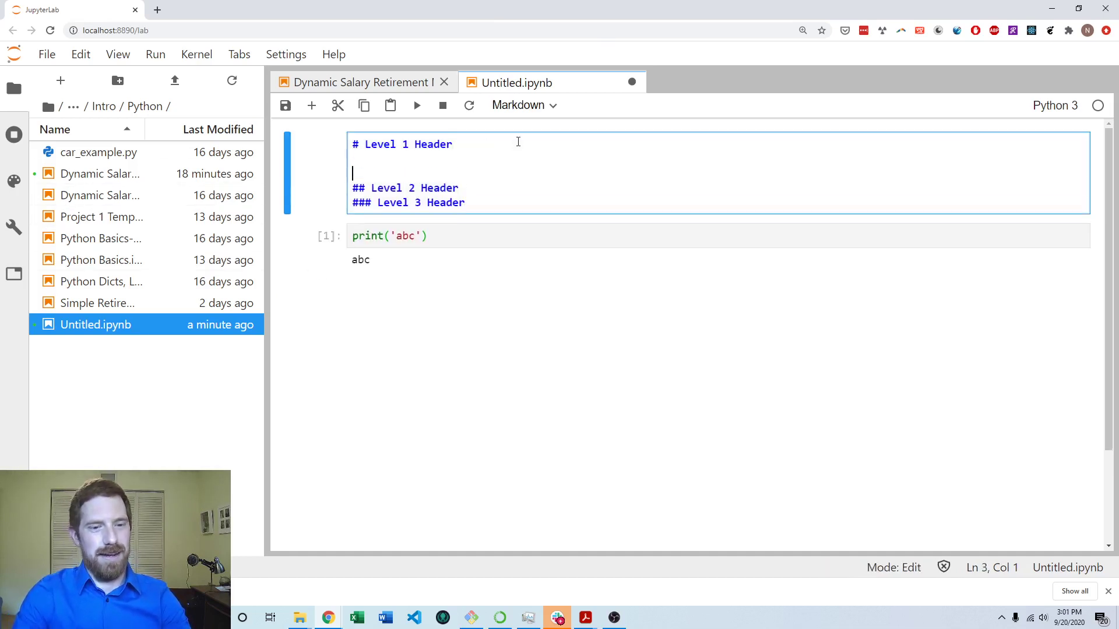
text(Something)
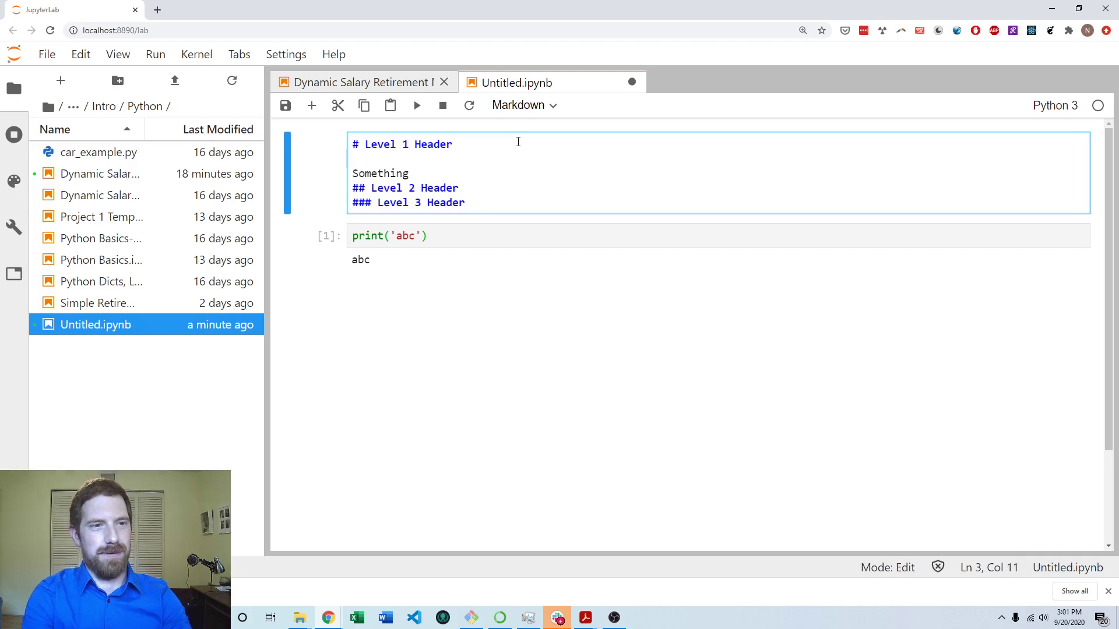
key(shift+Return)
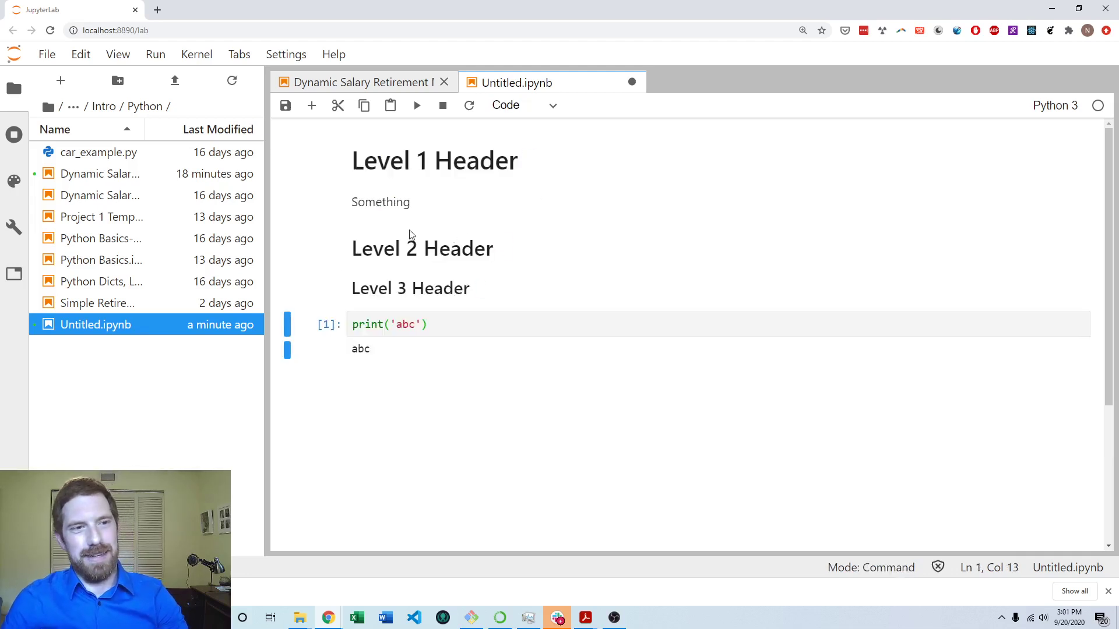
Step: Rename the lower headings to 'Sub section' and 'Sub Sub section' and render
double_click(389, 252)
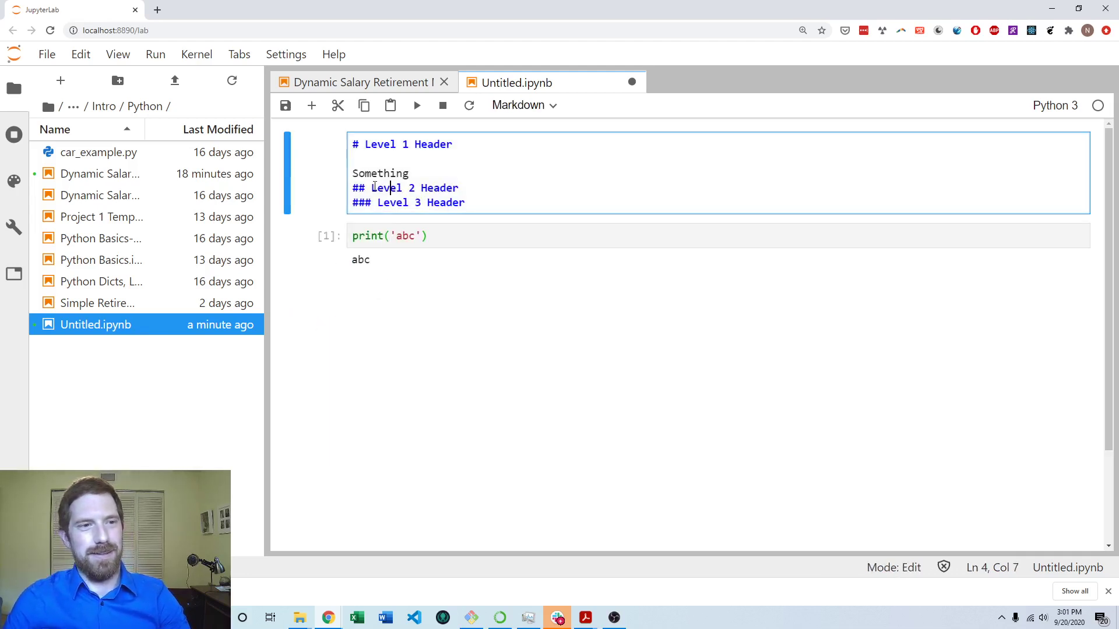
key(shift+End)
text(Sub sectio)
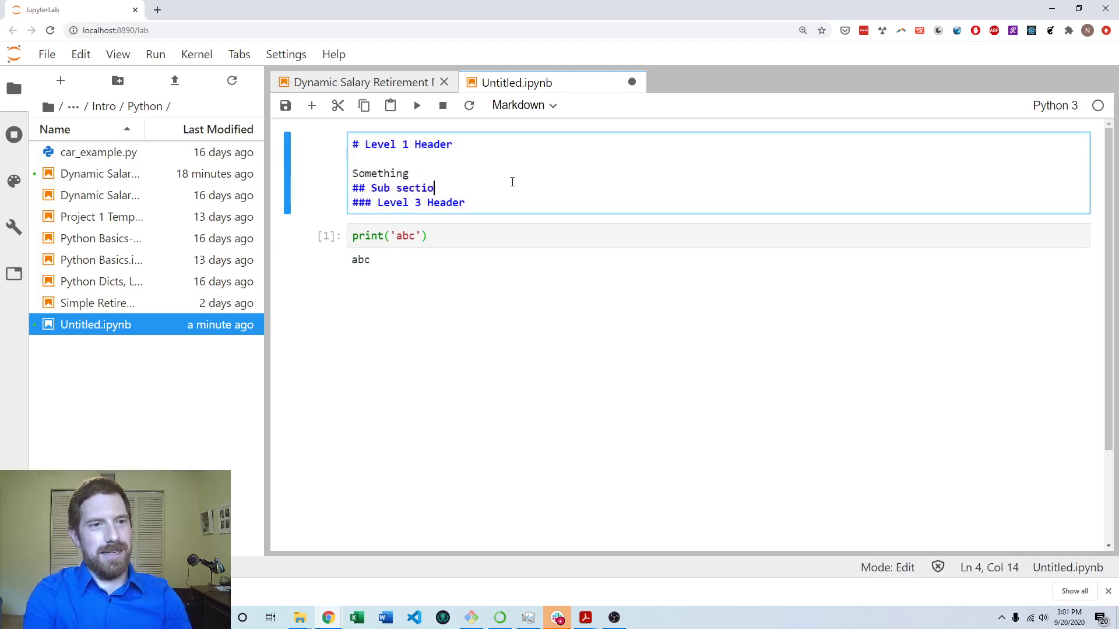
text(n)
drag(378, 203, 537, 214)
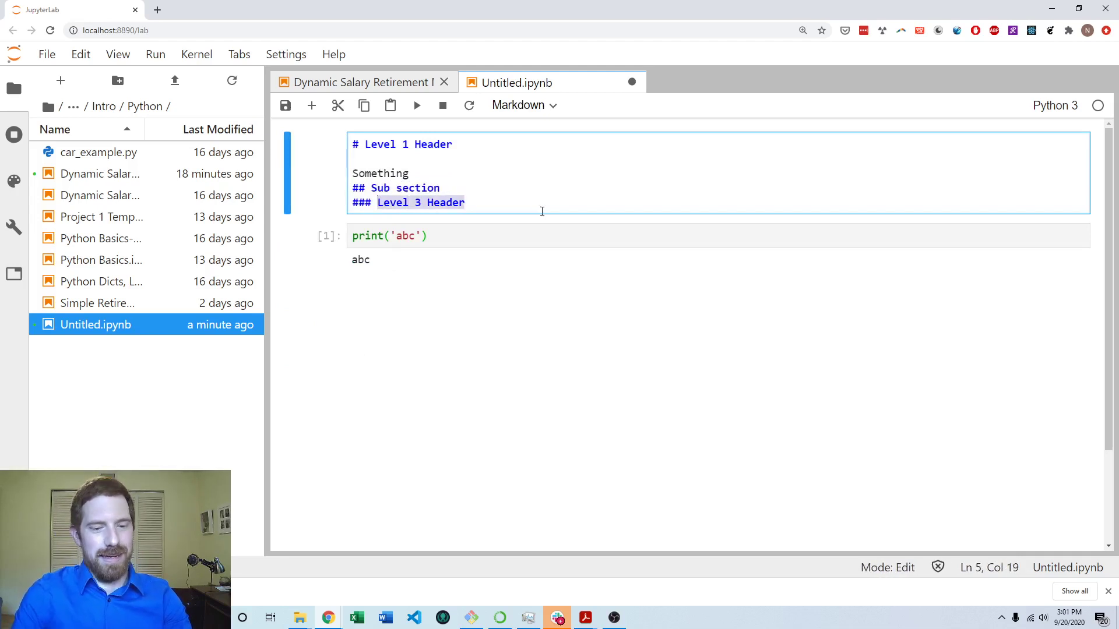
text(Sub Sub section)
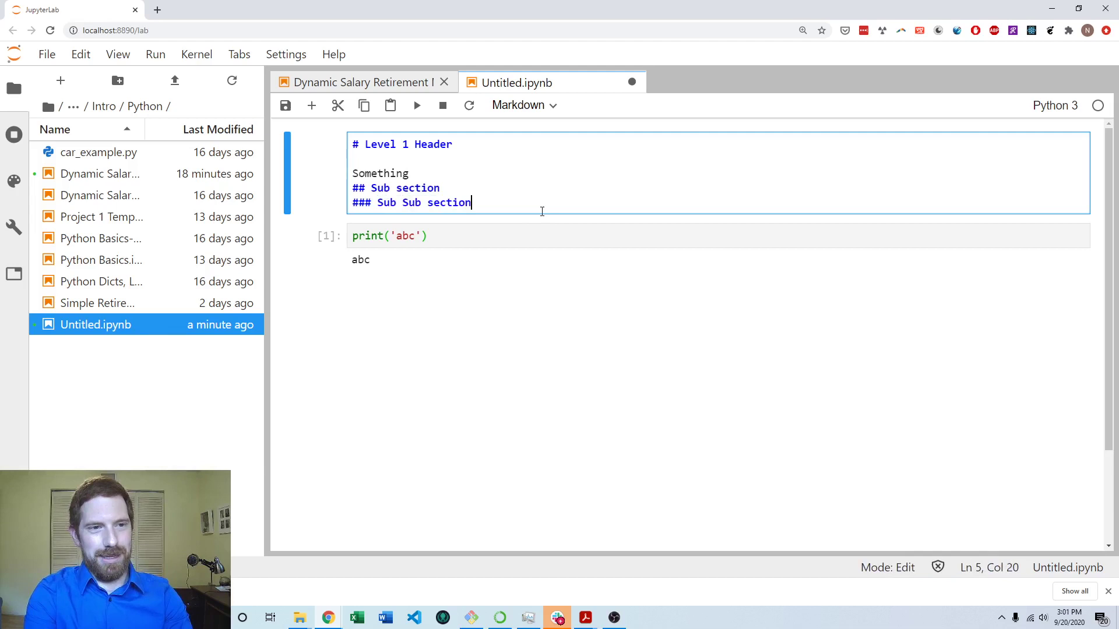
key(shift+Return)
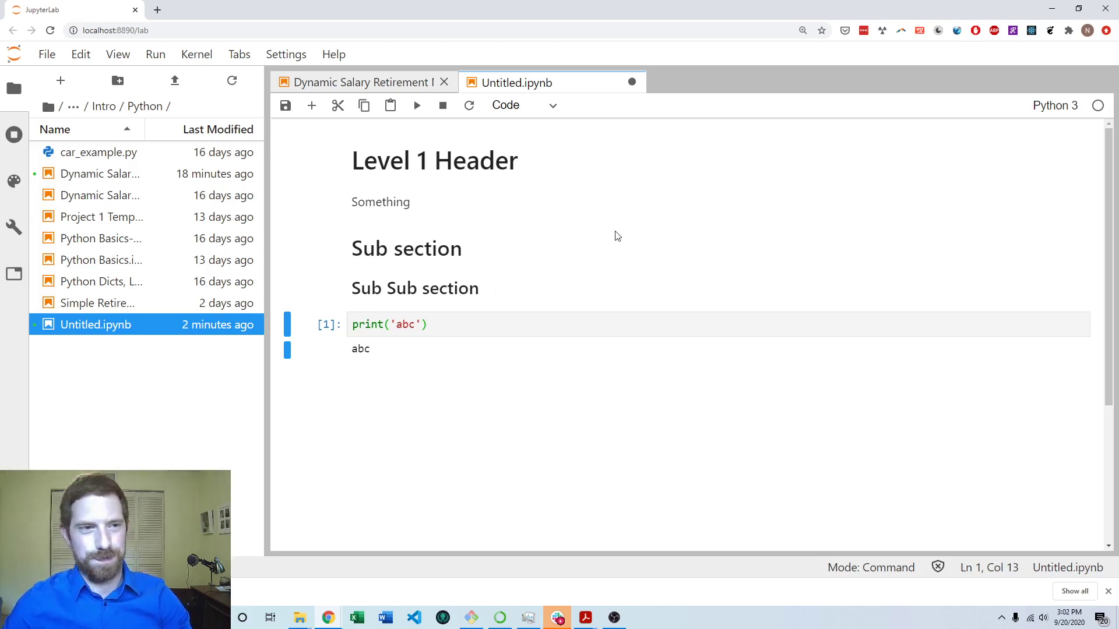
Step: Add a Markdown cell above the print cell with bullets useful, to, use, bullets
click(526, 331)
key(Escape)
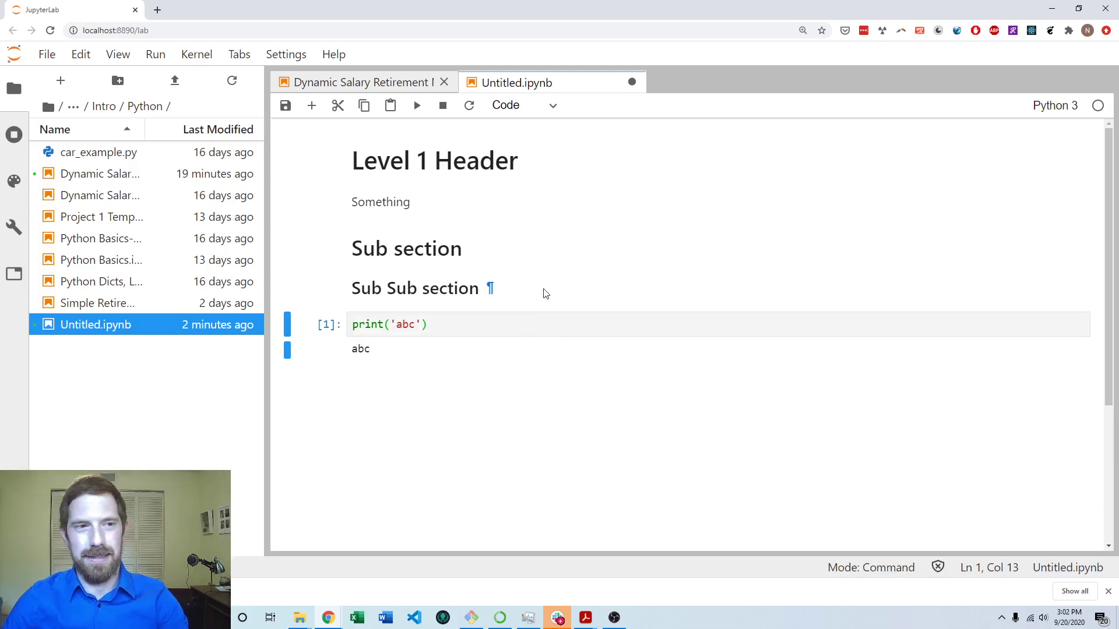
key(a)
key(Return)
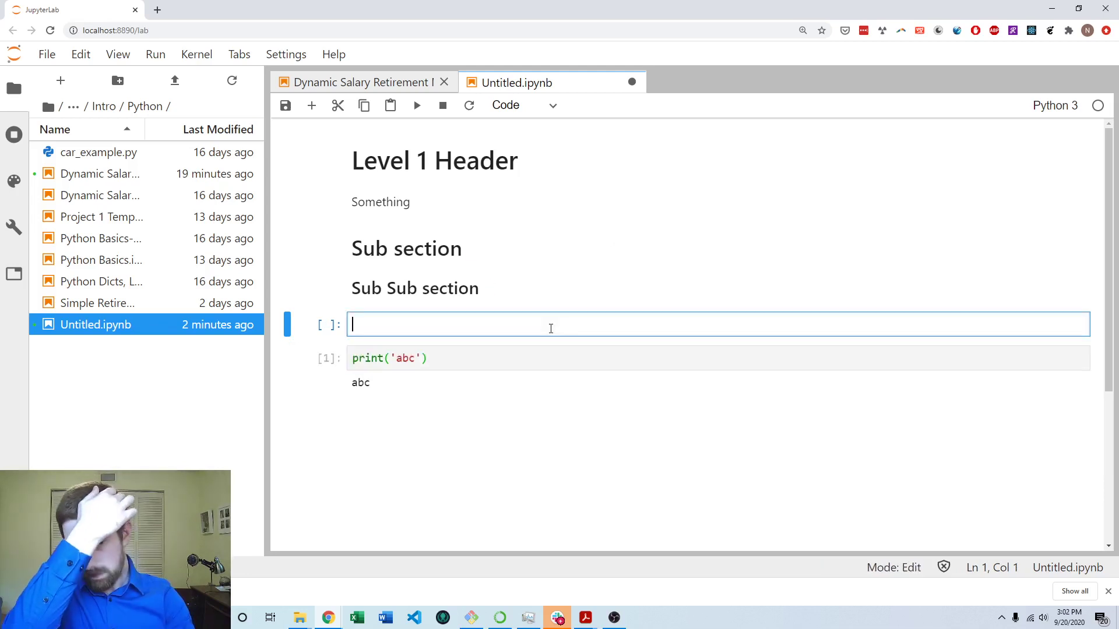
key(Escape)
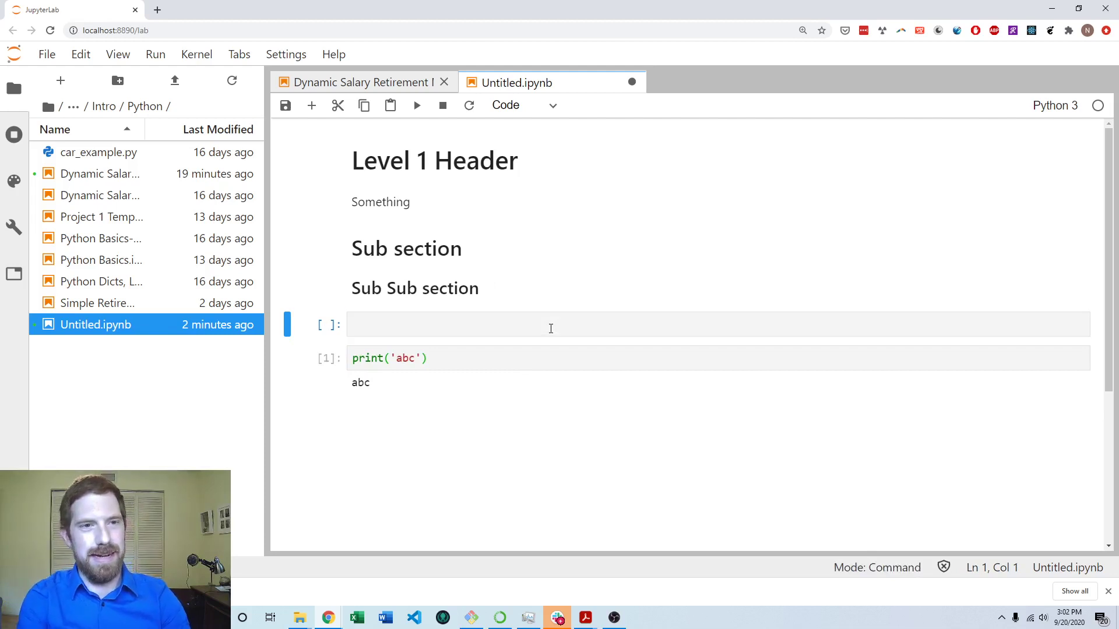
key(m)
key(Return)
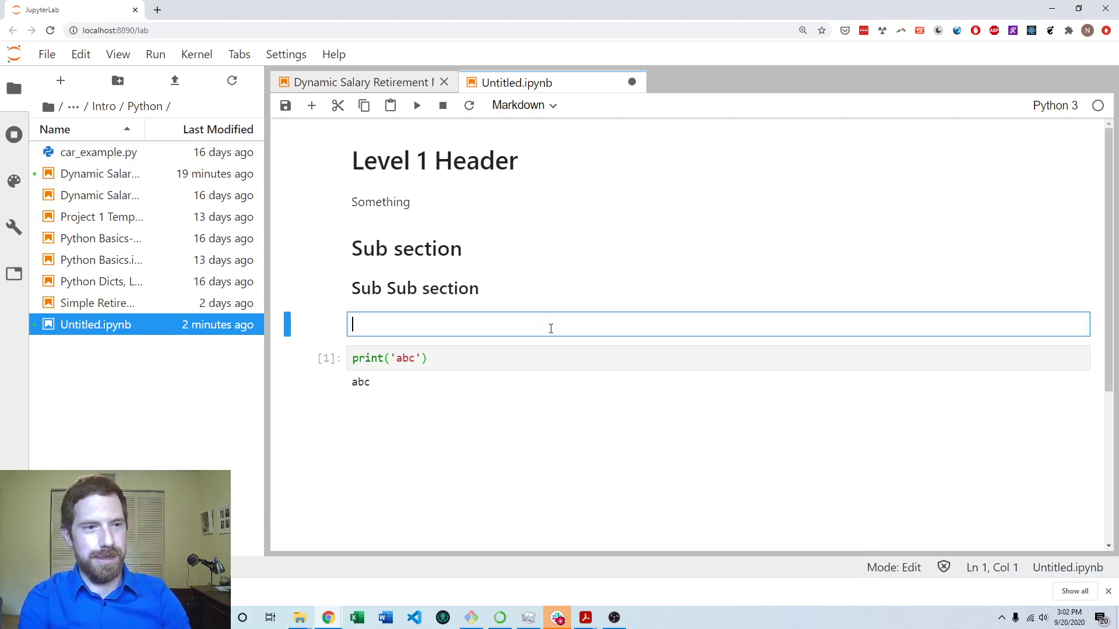
text(-useful)
key(Return)
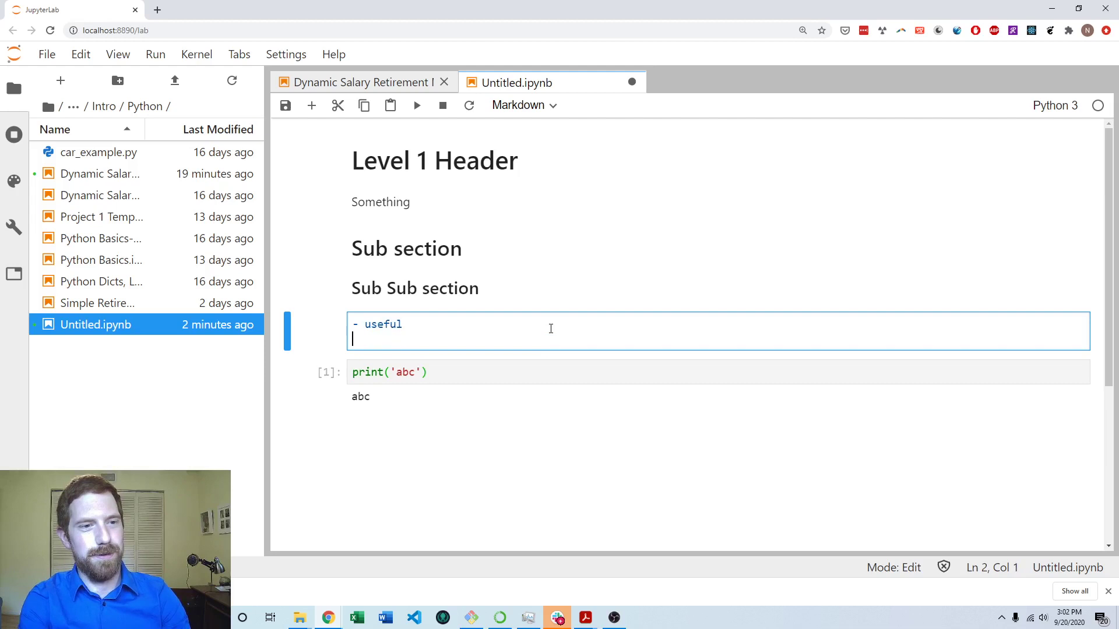
text(- to)
key(Return)
text(-)
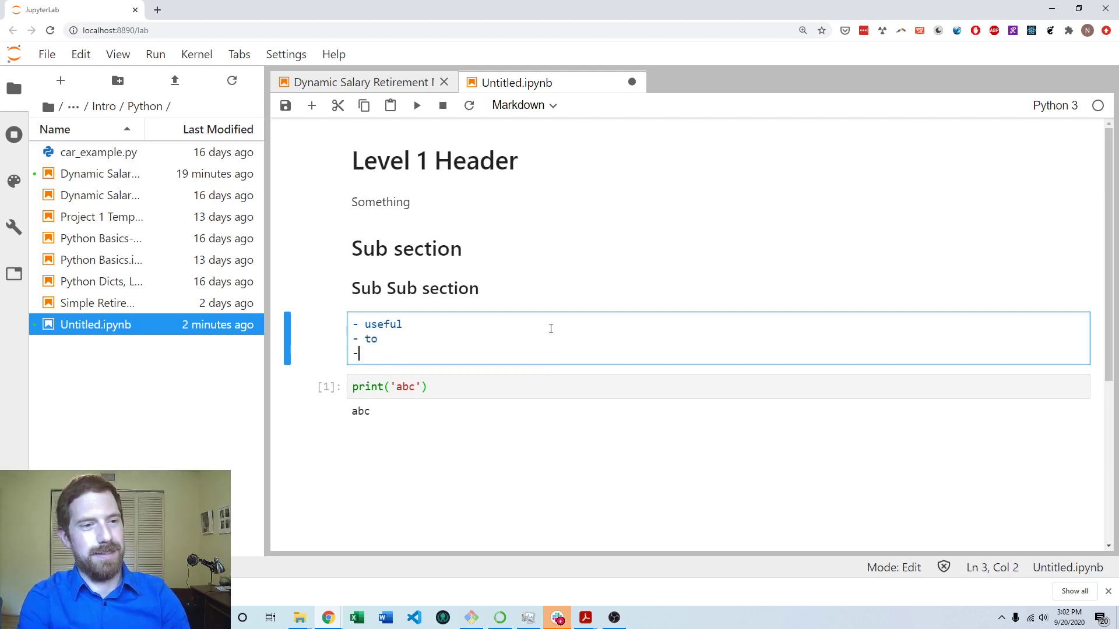
text( use)
key(Return)
text(- b)
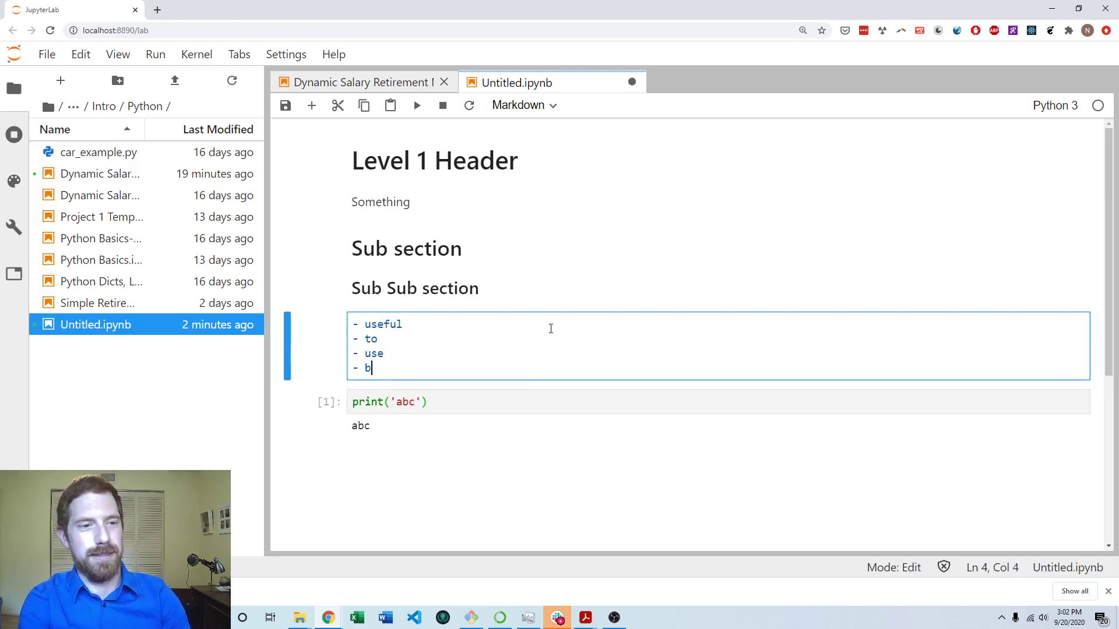
text(ullets)
key(shift+Return)
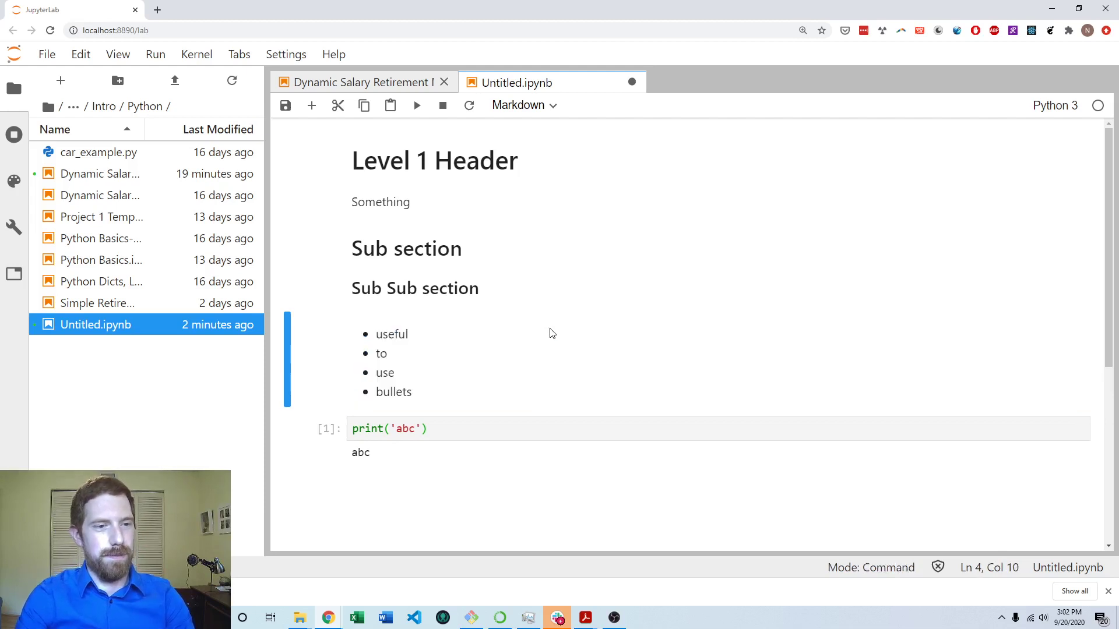
key(Return)
Step: Save, review the '- ' list syntax in the source, and re-render the bullet list
key(ctrl+s)
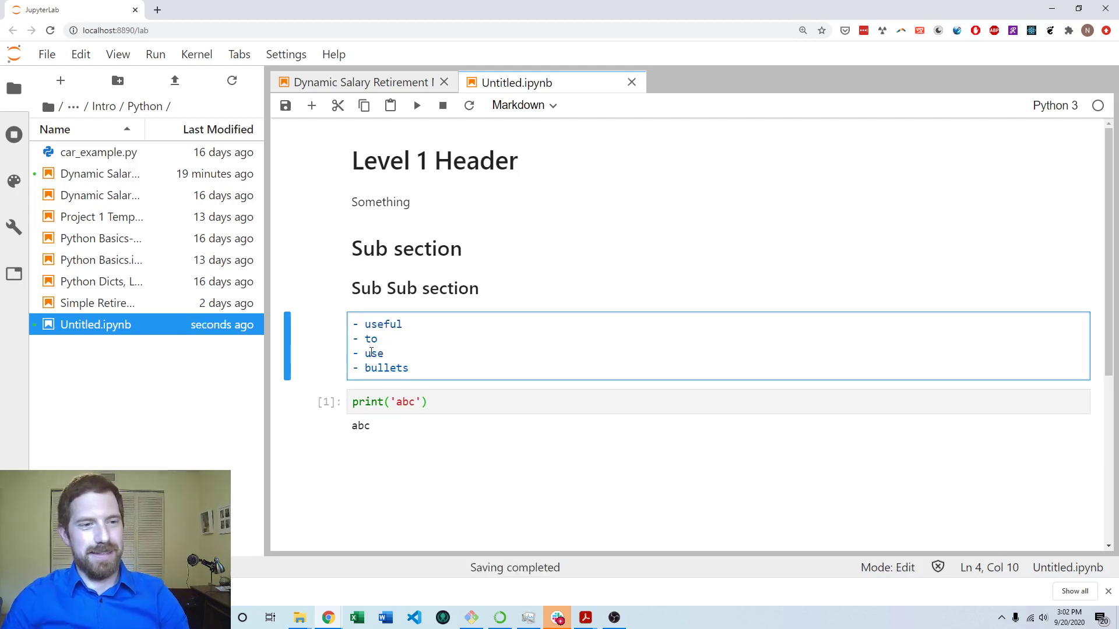
drag(352, 324, 366, 325)
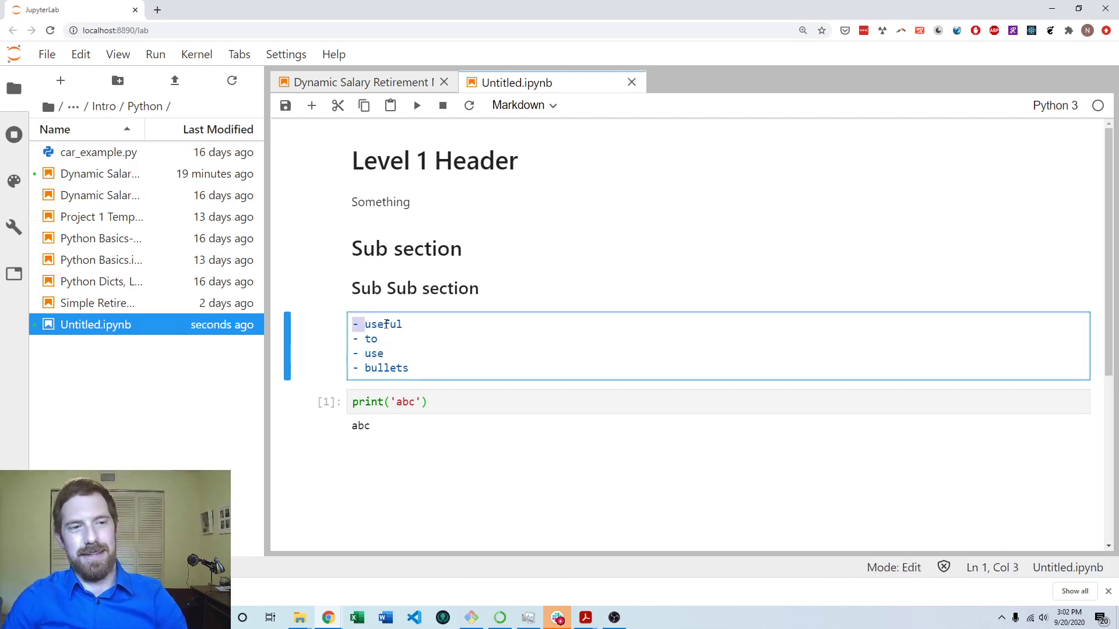
click(388, 325)
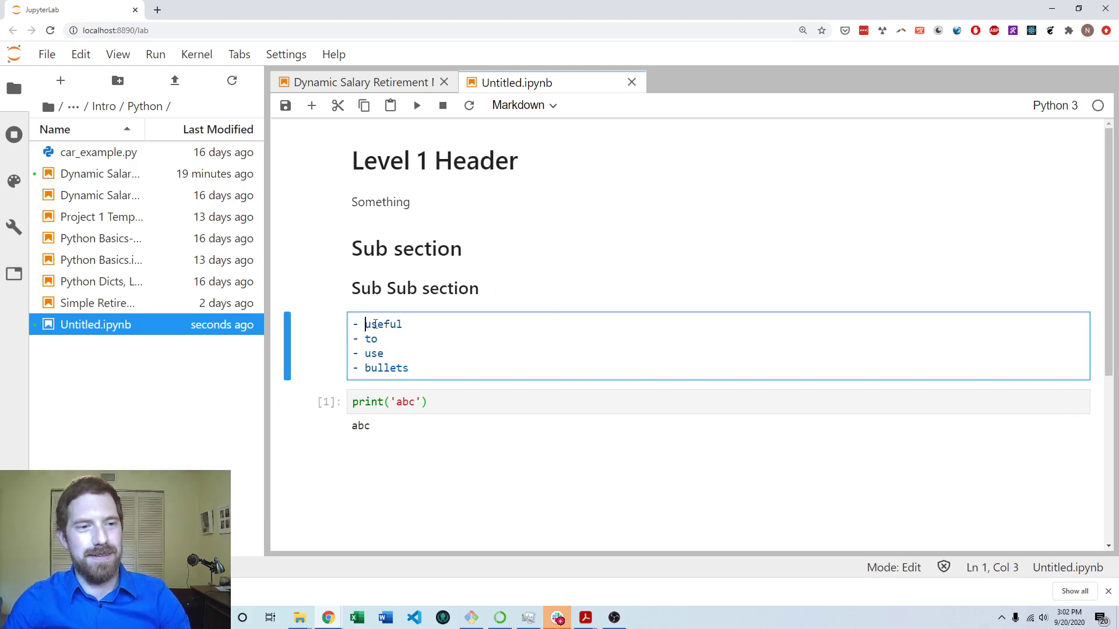
double_click(364, 324)
click(520, 323)
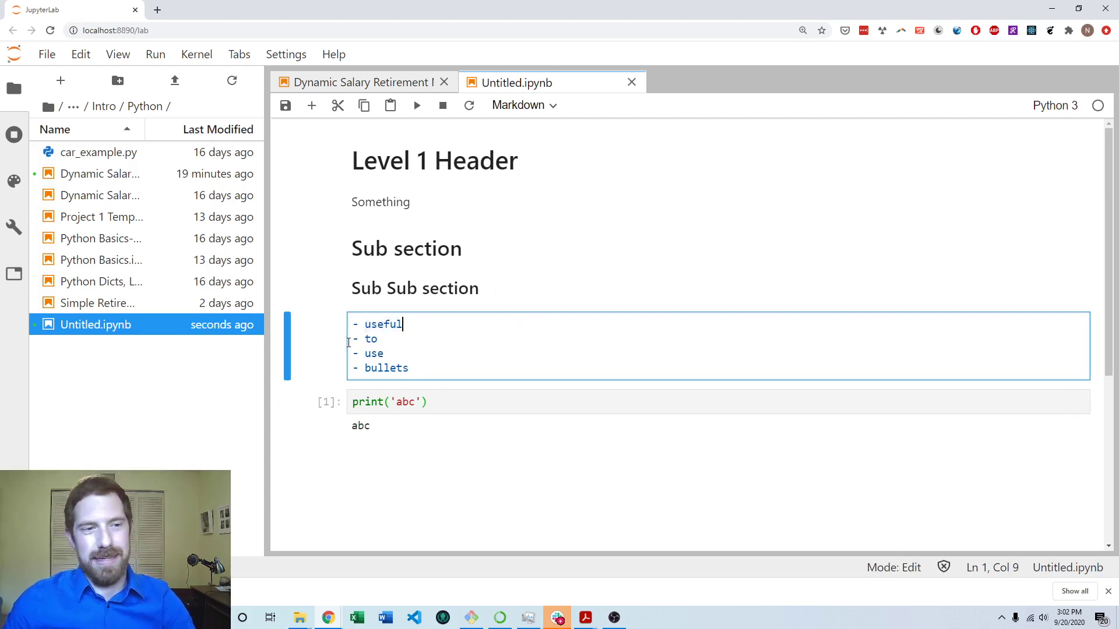
drag(348, 340, 378, 339)
click(438, 328)
click(405, 338)
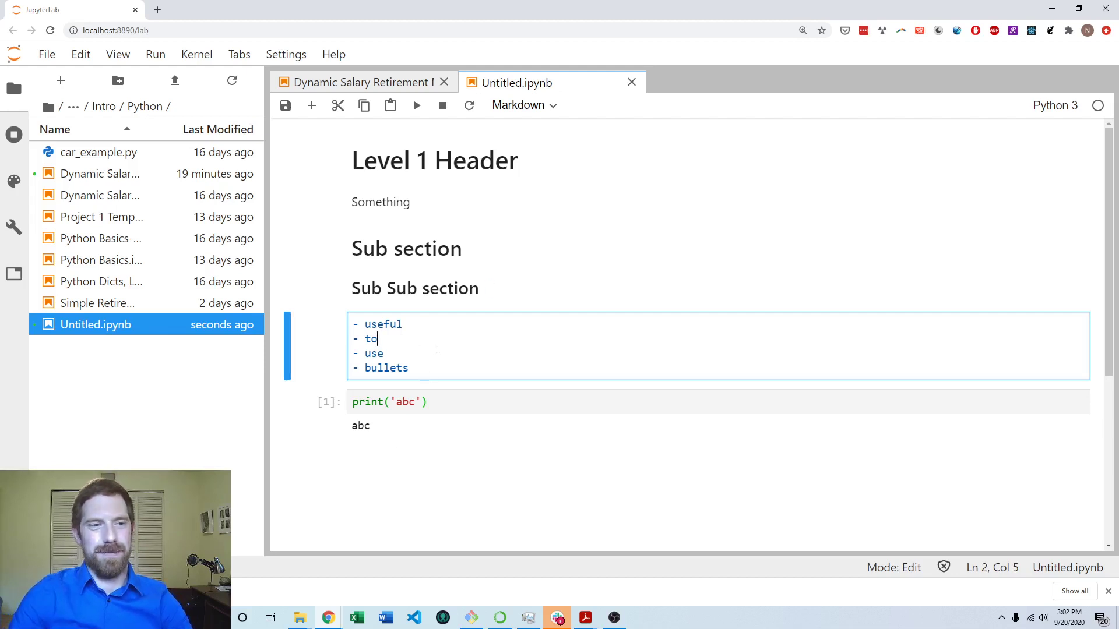
key(shift+Return)
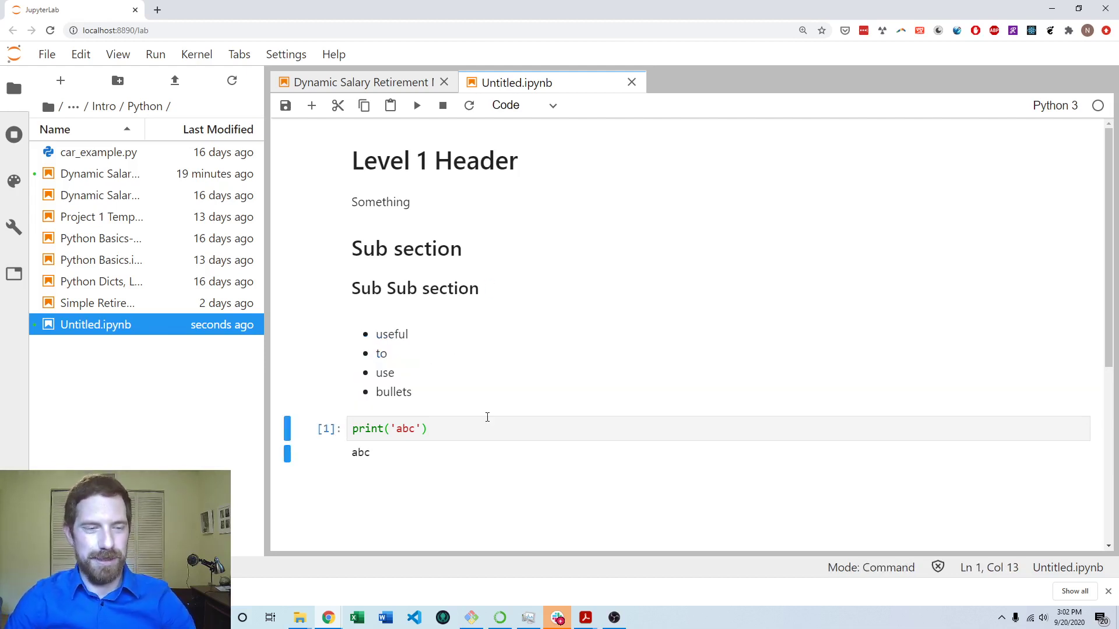
click(489, 429)
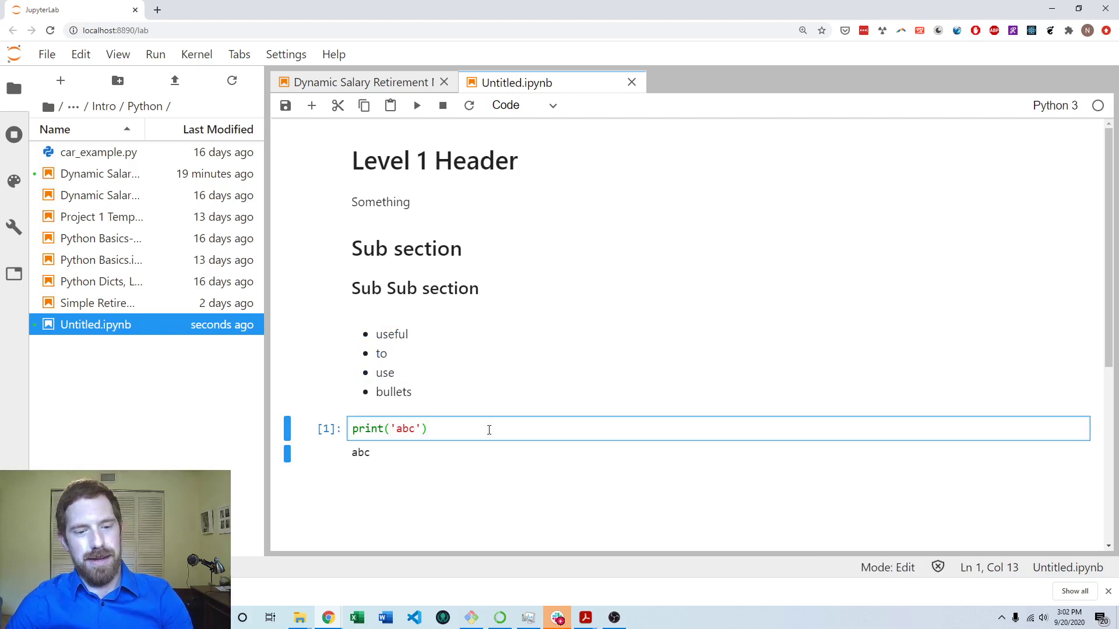
Step: Insert a Markdown cell above the print cell for the 'A sentence with $a = b + c$' text
key(Escape)
key(a)
key(Return)
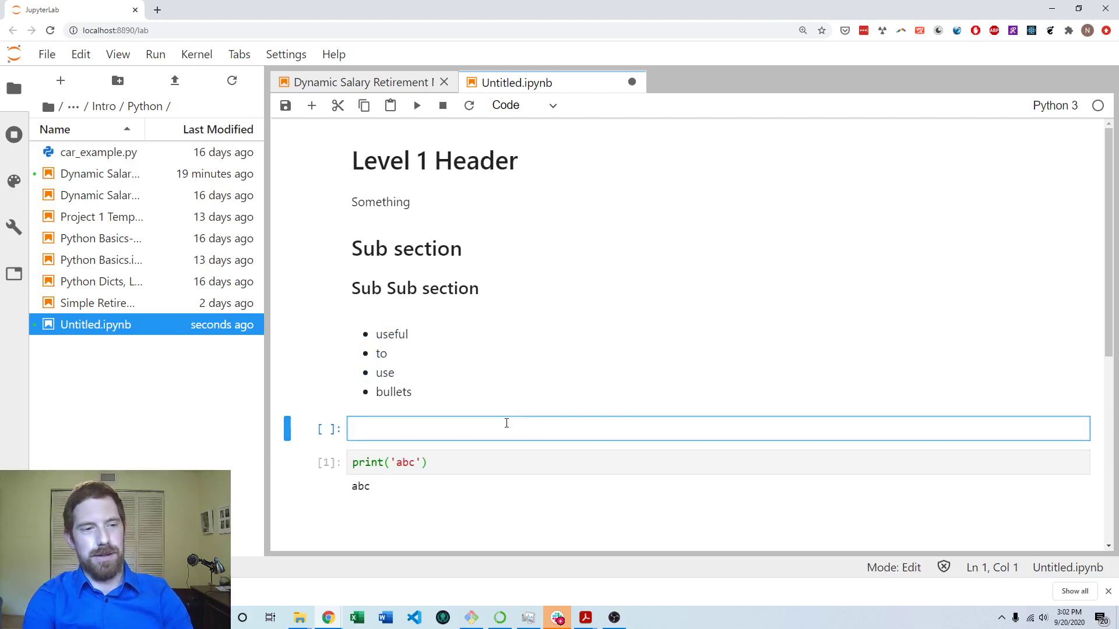
key(Escape)
key(m)
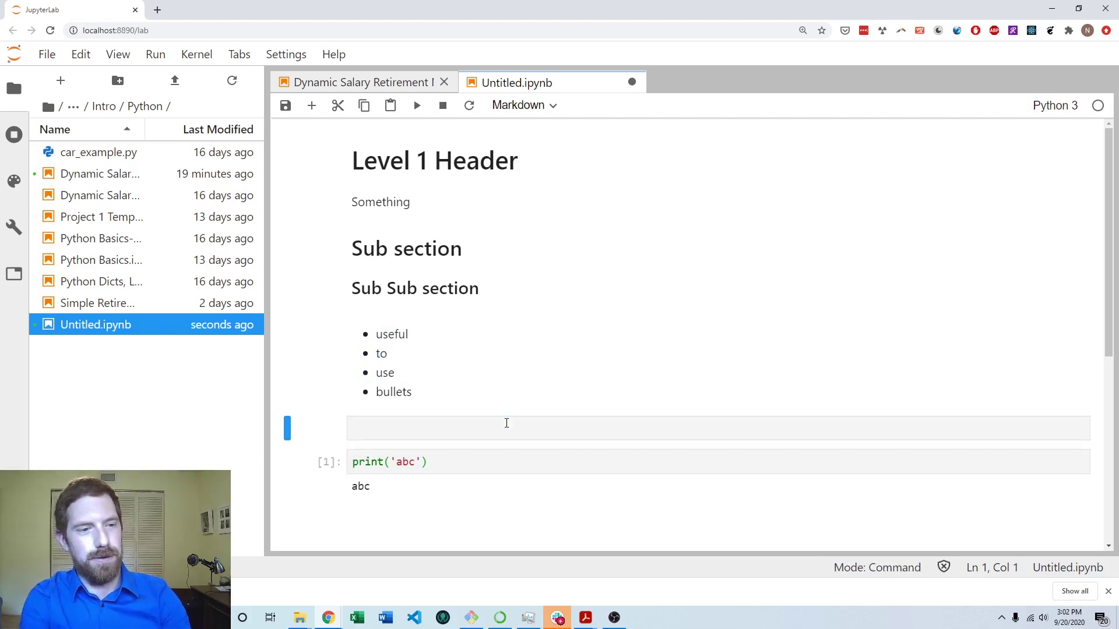
click(506, 423)
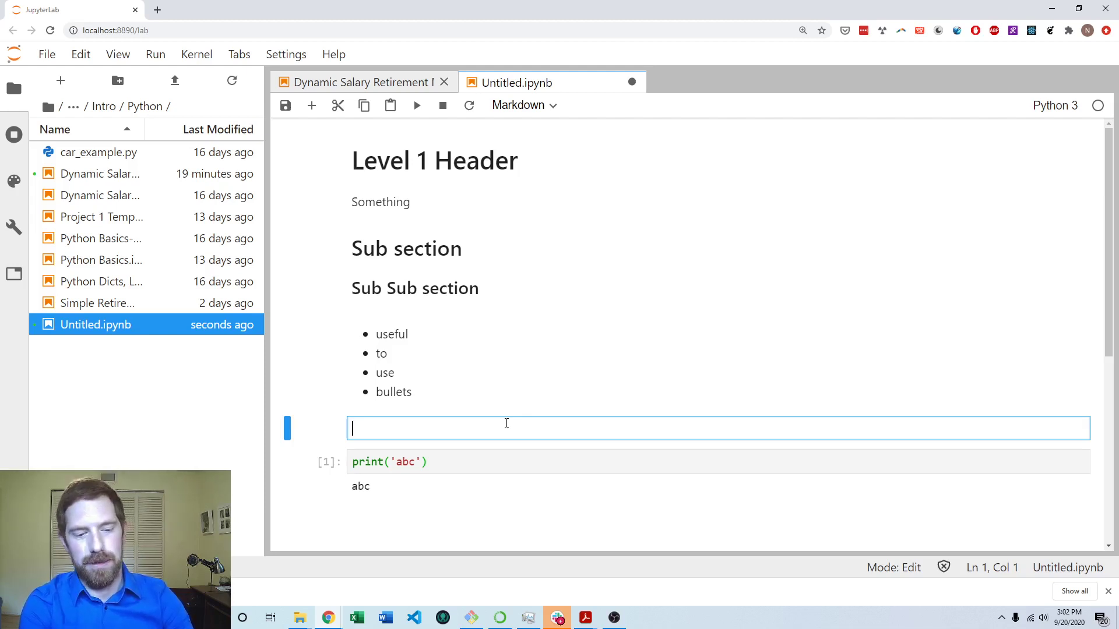
text(Asen)
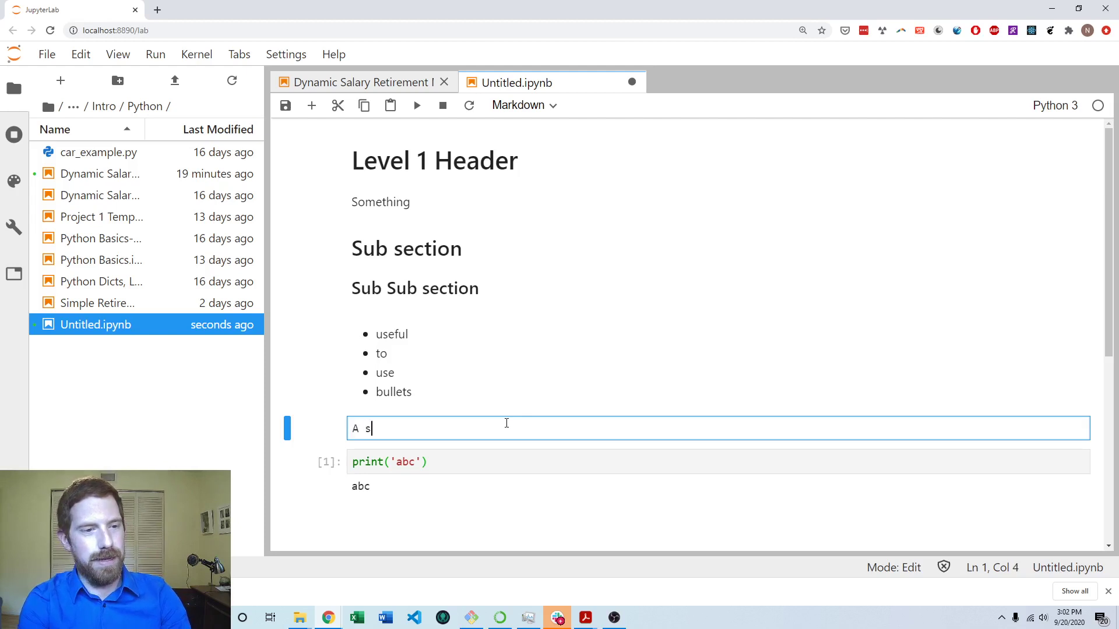
text(ntence)
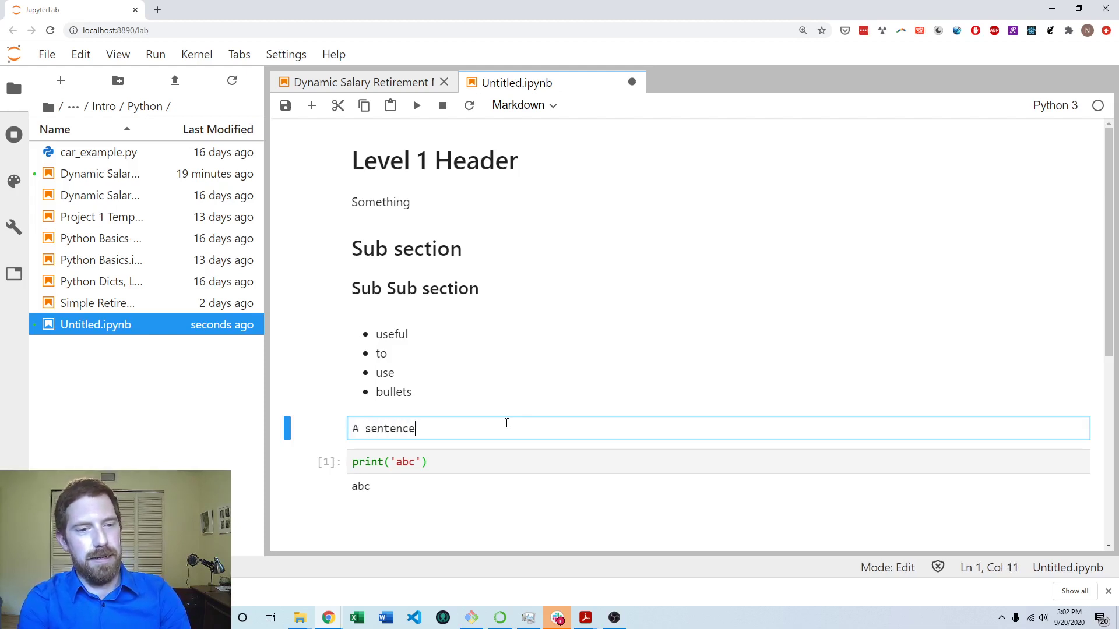
text( with$$)
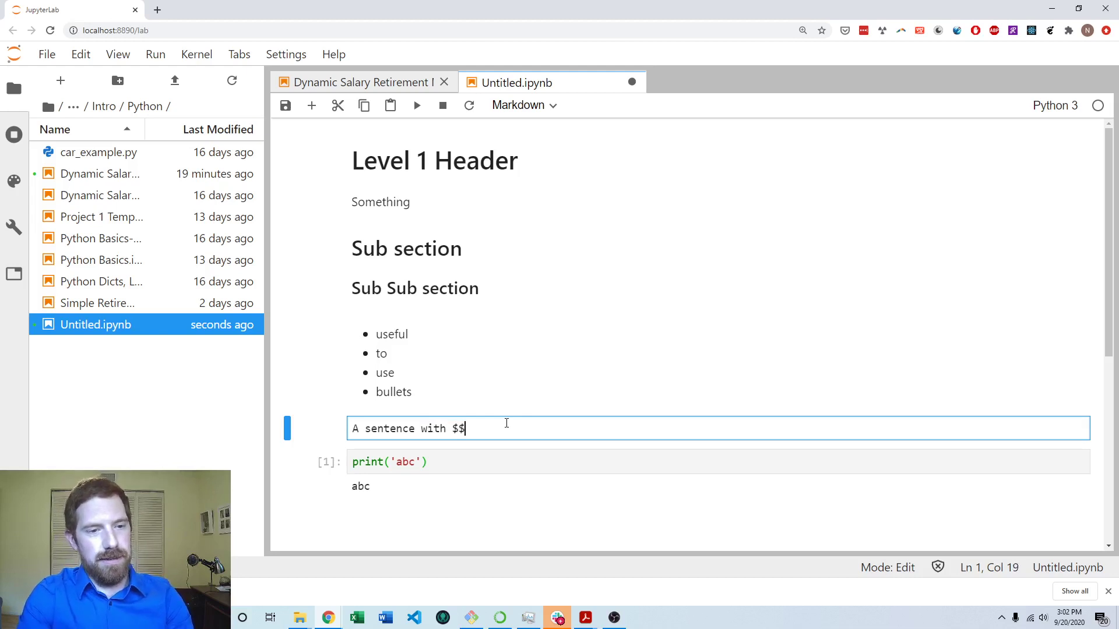
text(a = b +)
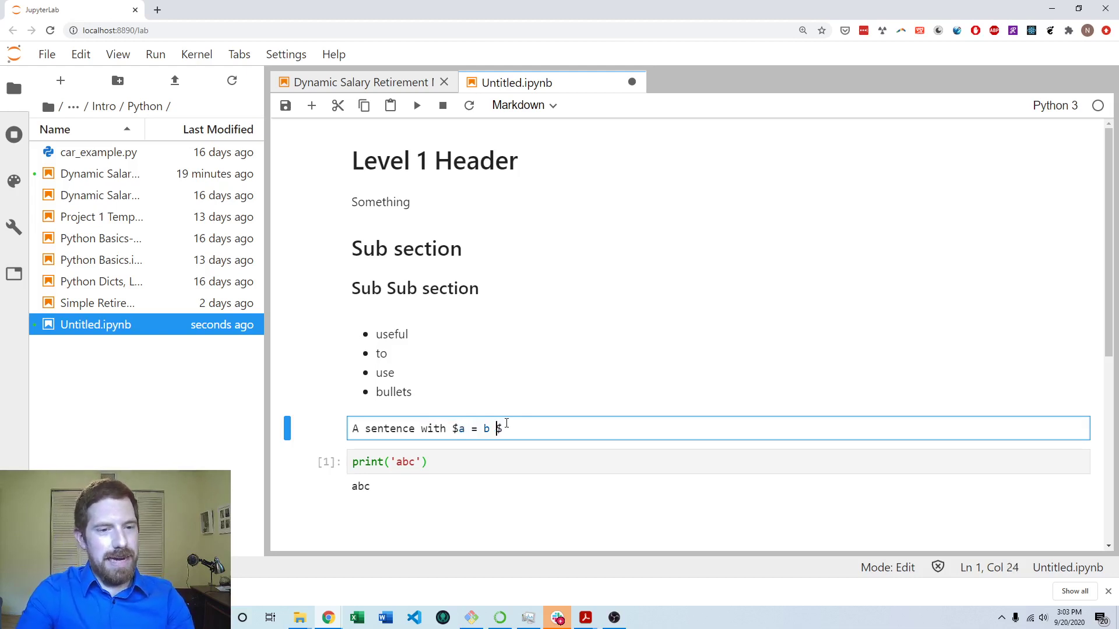
text( c)
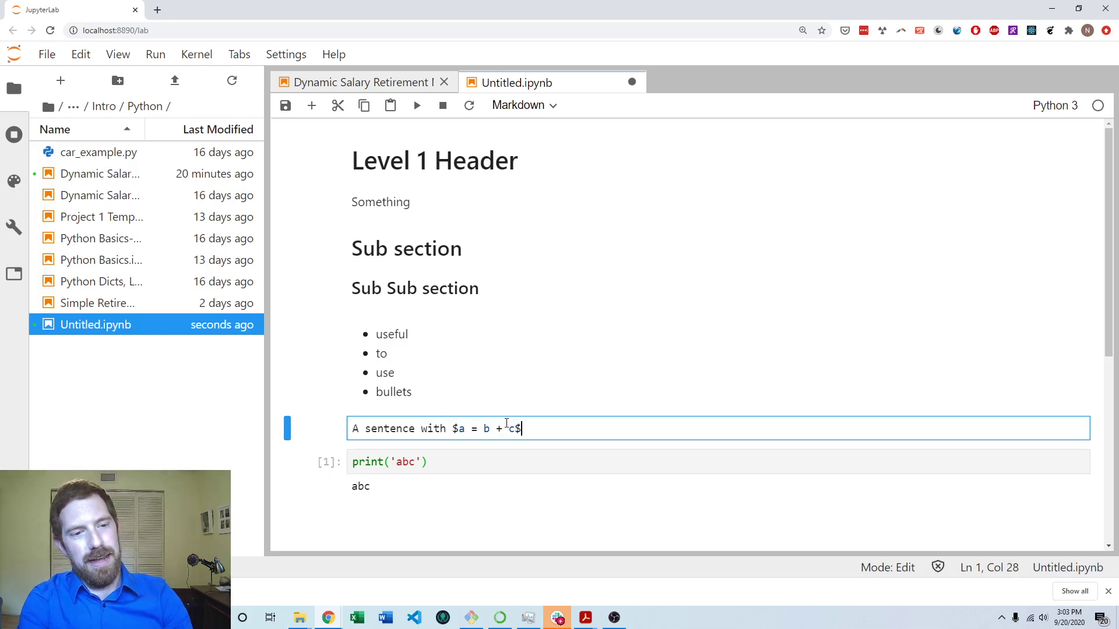
text(in the middle)
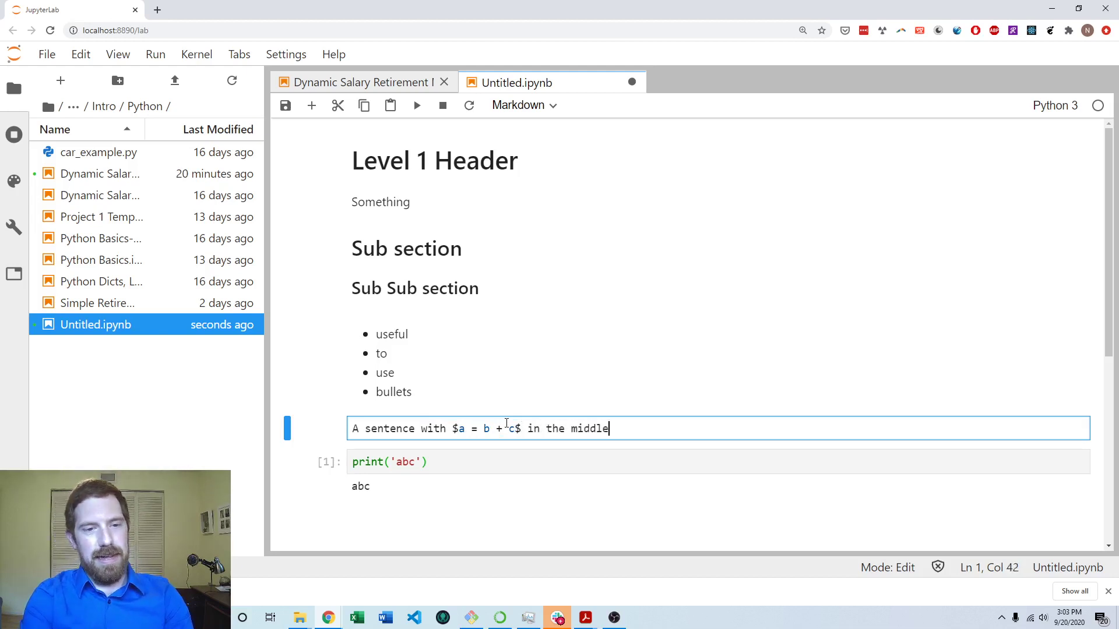
Step: Render the sentence so its $a = b + c$ equation typesets, then reopen its source
key(shift+Return)
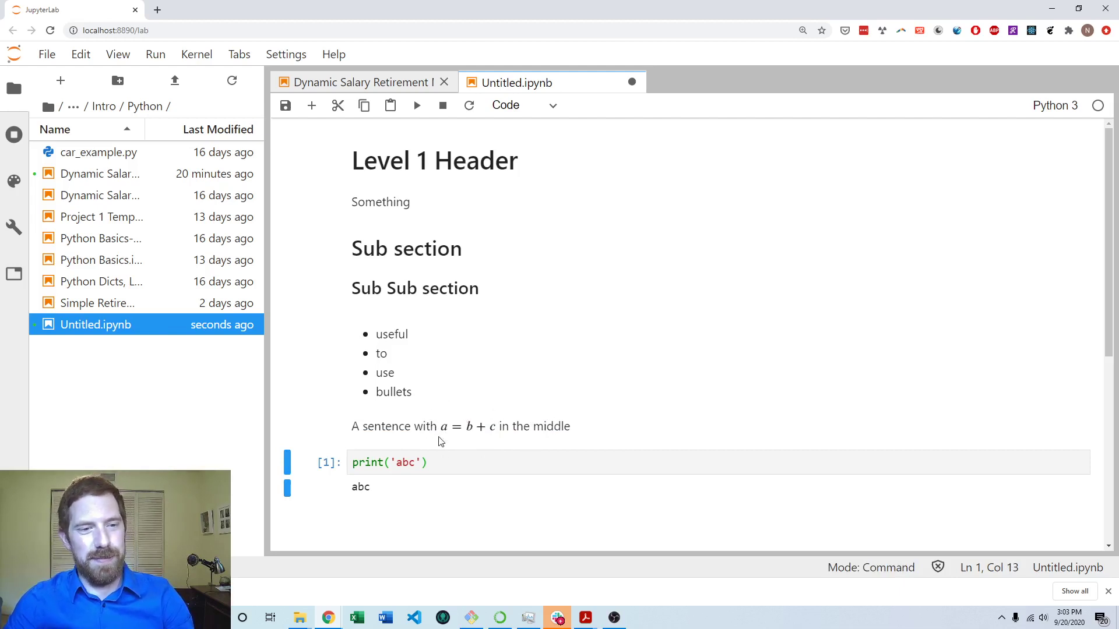
double_click(553, 426)
click(485, 428)
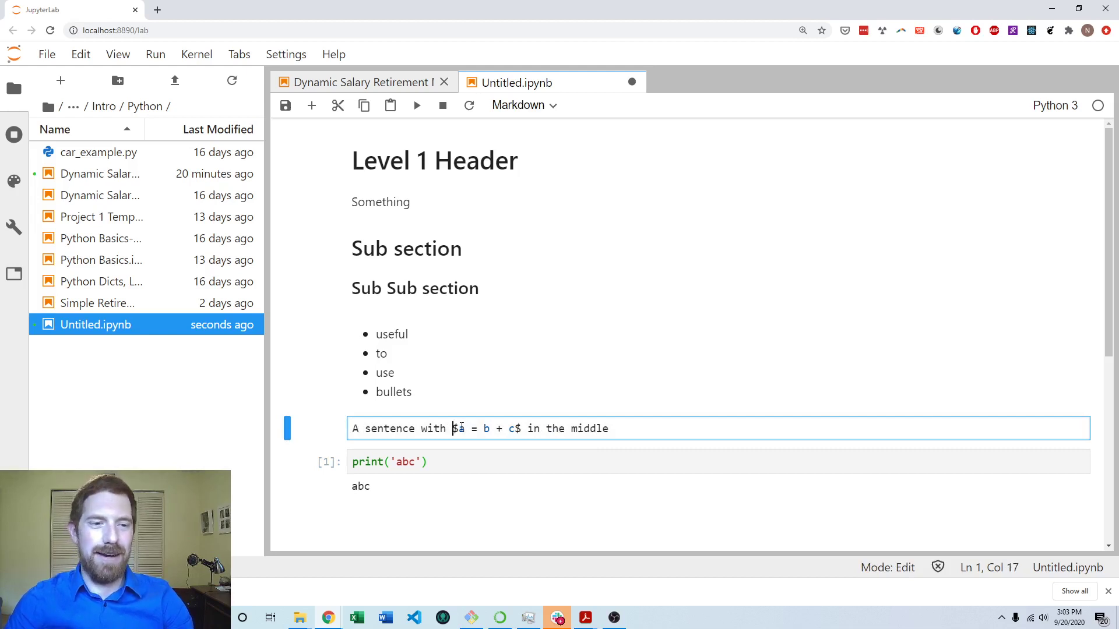
Step: Delete both dollar signs around a = b + c and re-render the sentence
click(457, 429)
key(BackSpace)
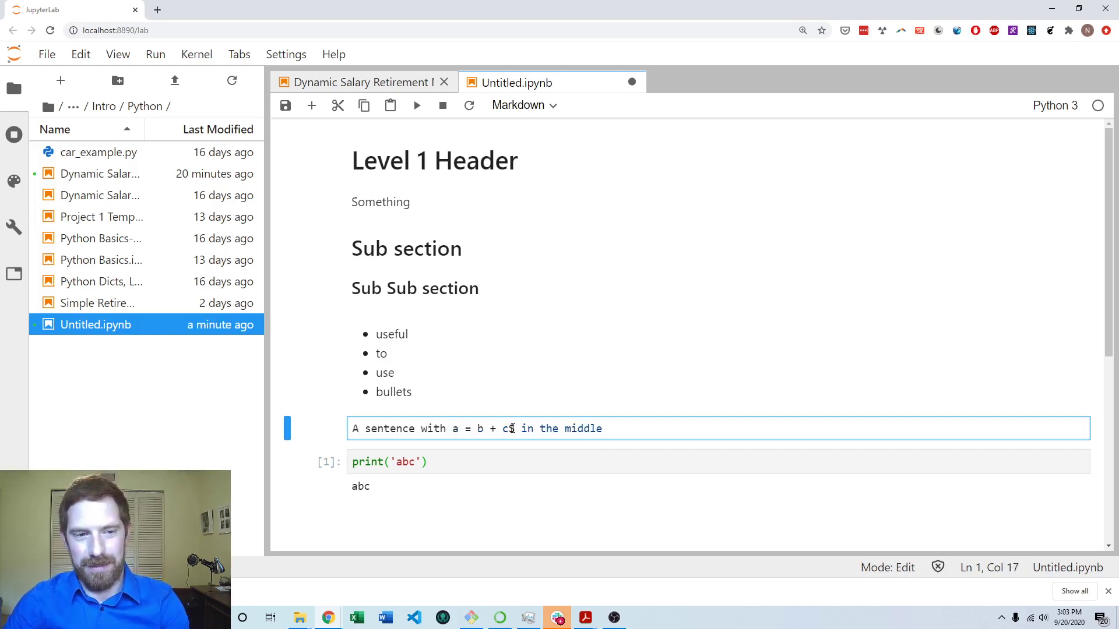
click(515, 428)
key(BackSpace)
key(shift+Return)
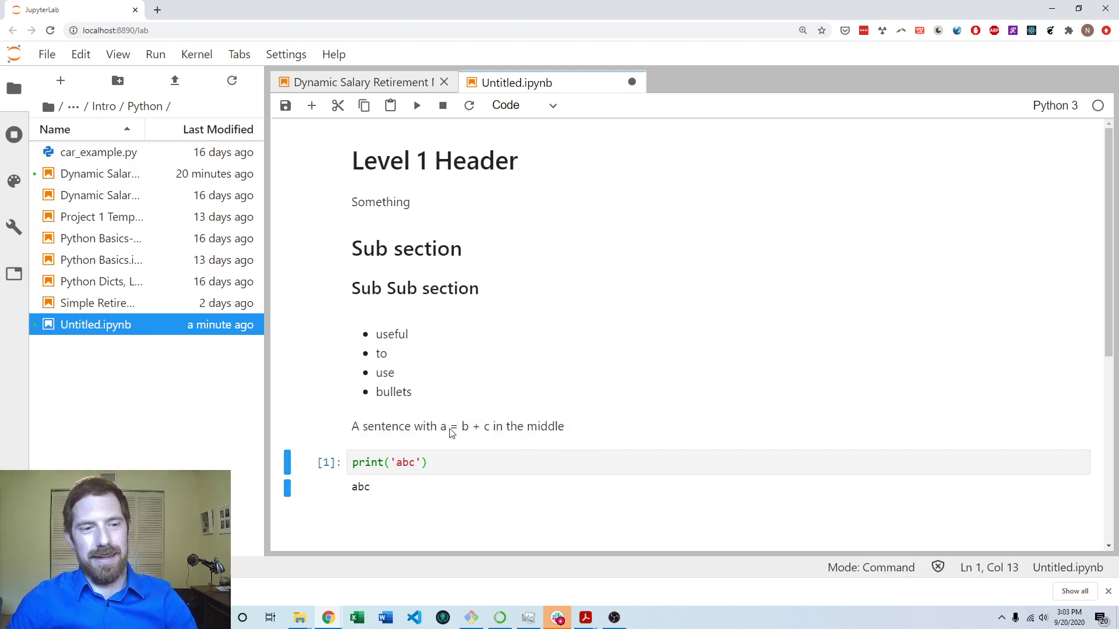
double_click(480, 426)
key(Escape)
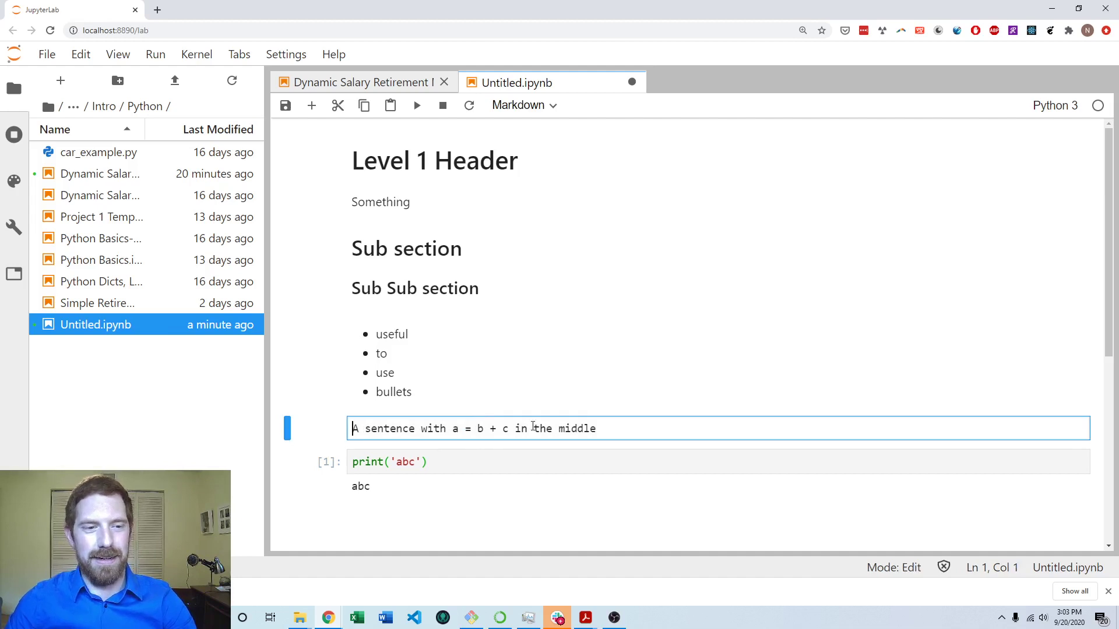
key(shift+Return)
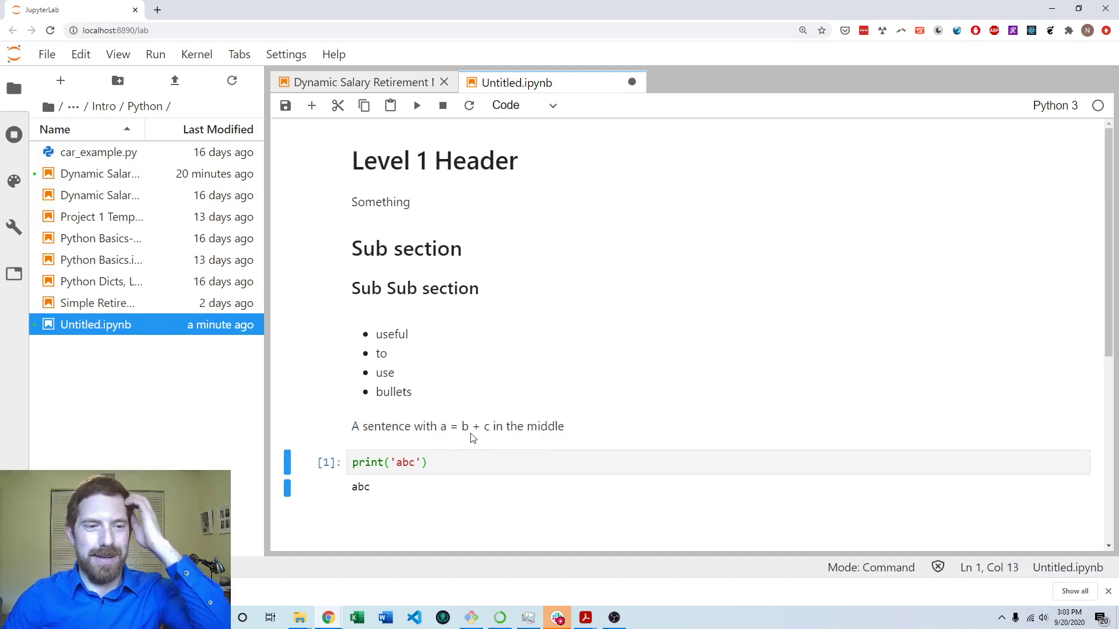
Step: Restore the dollar signs, add _1 and _2 subscripts to b and c, and render
click(446, 428)
double_click(446, 429)
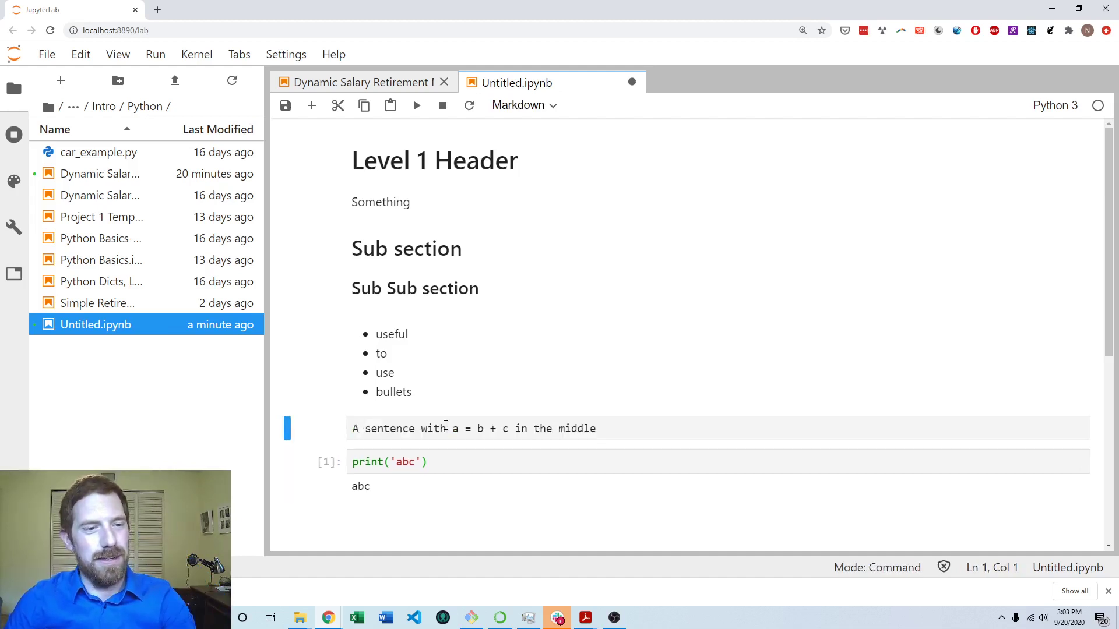
text($)
click(488, 429)
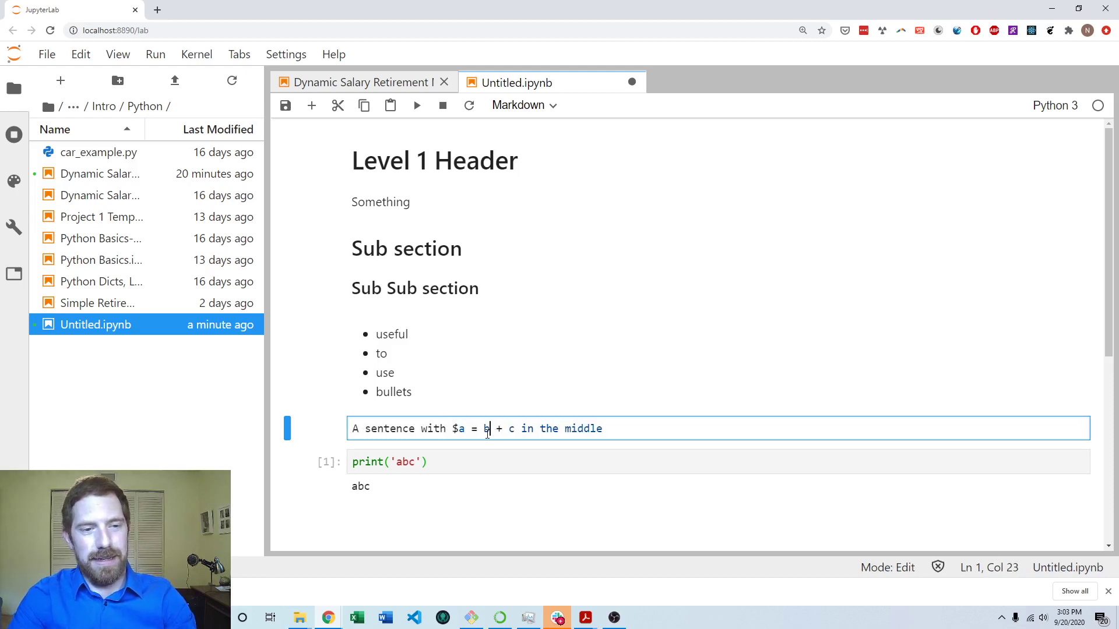
text($)
click(488, 430)
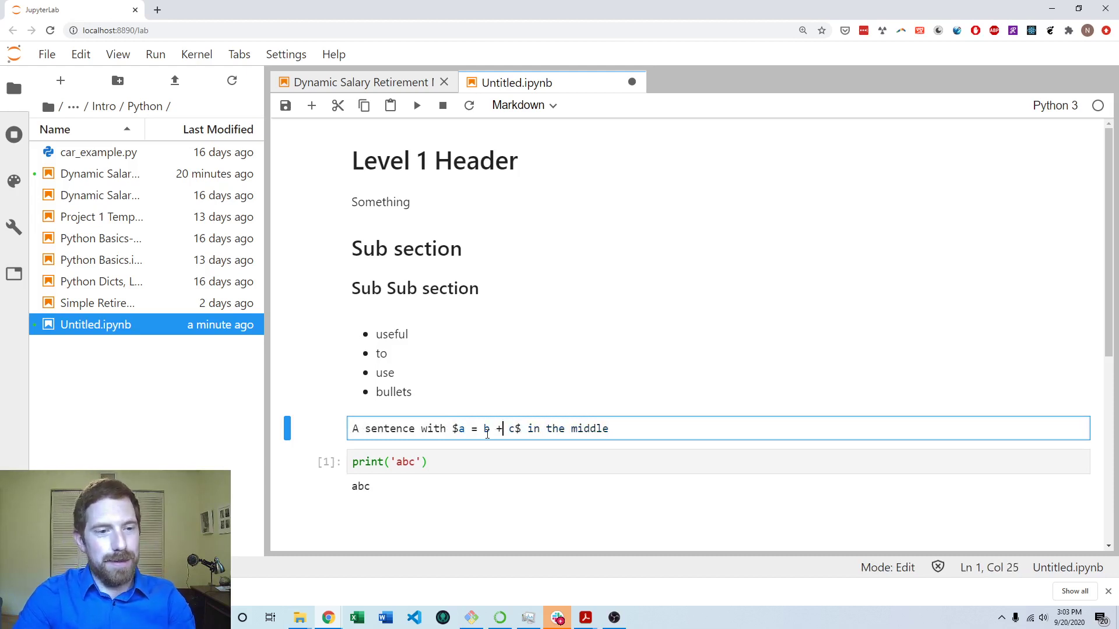
text(_1)
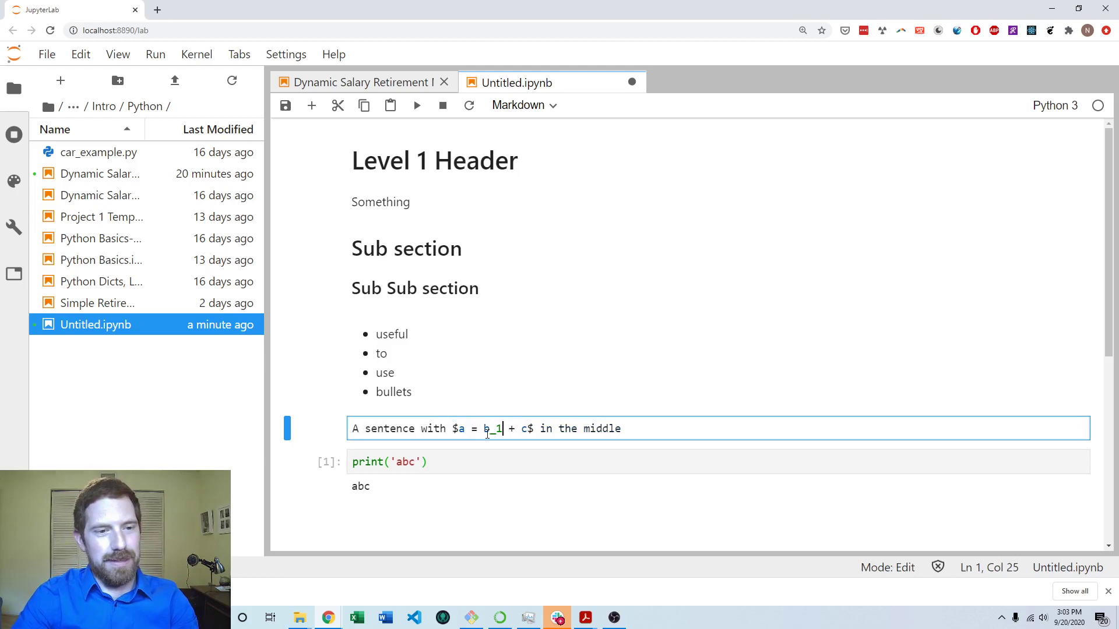
key(Right)
key(Right)
key(Right)
text(_2)
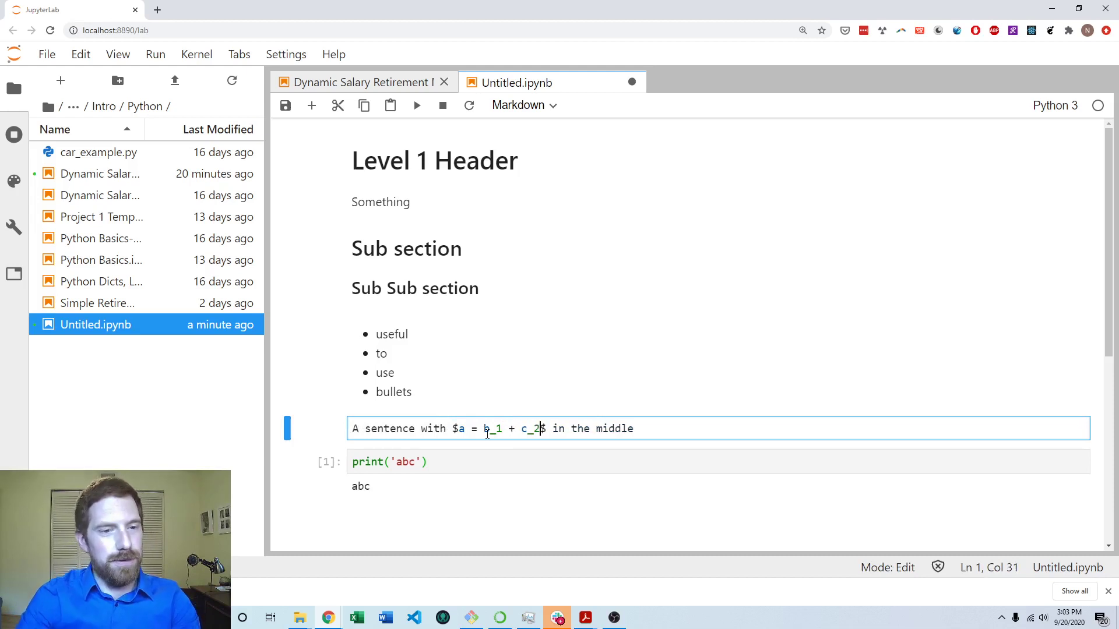
key(ctrl+Return)
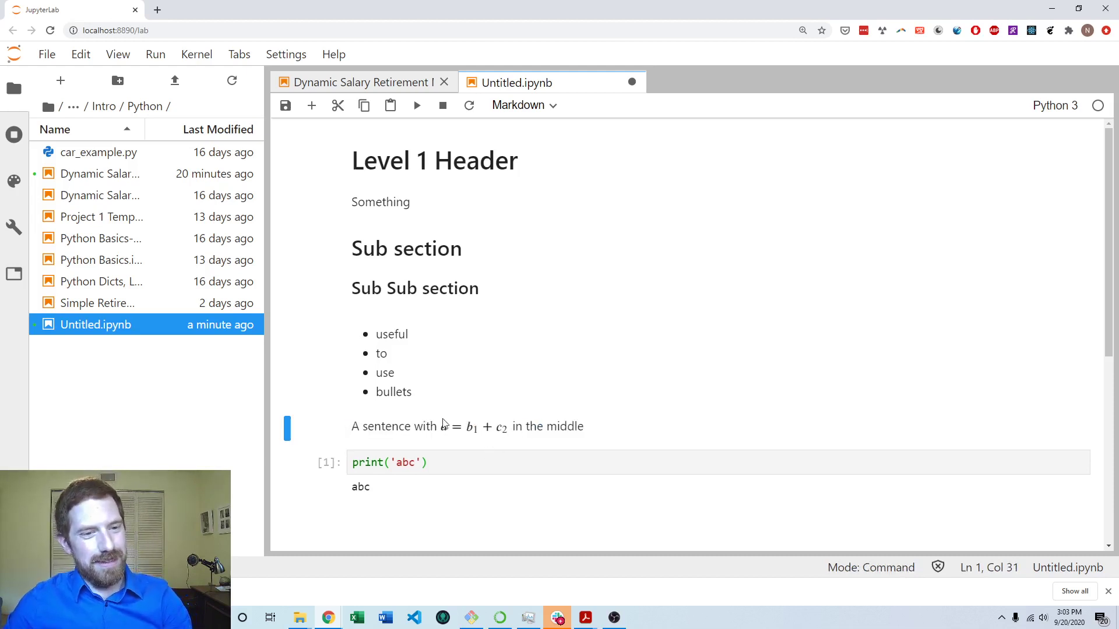
Step: Remove both dollar signs from a = b_1 + c_2 and re-render the sentence
double_click(479, 431)
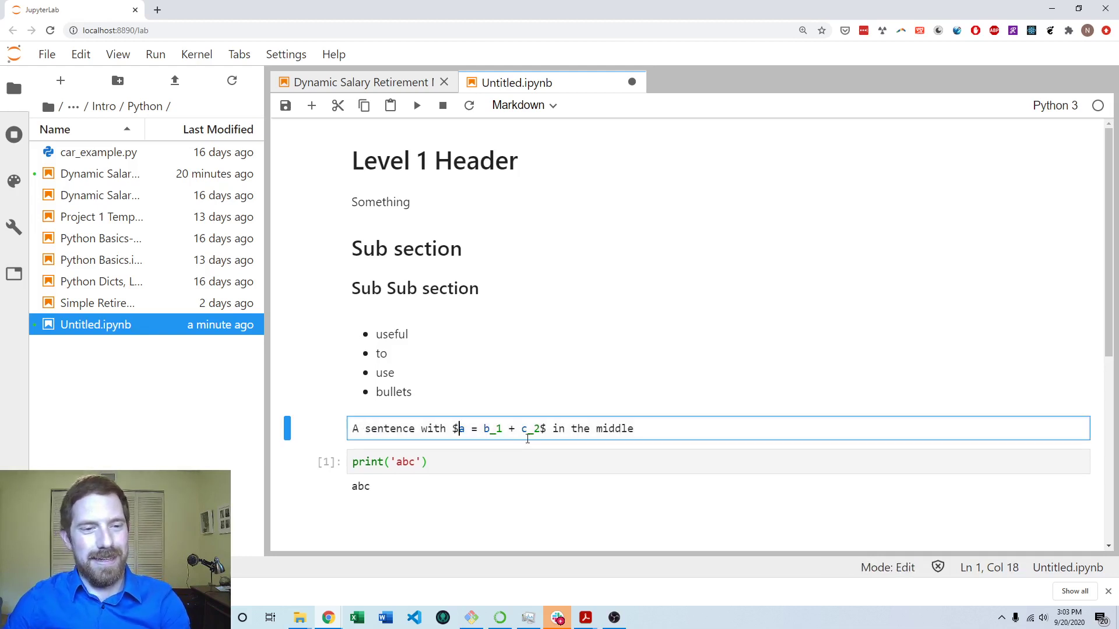
key(BackSpace)
click(547, 429)
key(BackSpace)
key(shift+Return)
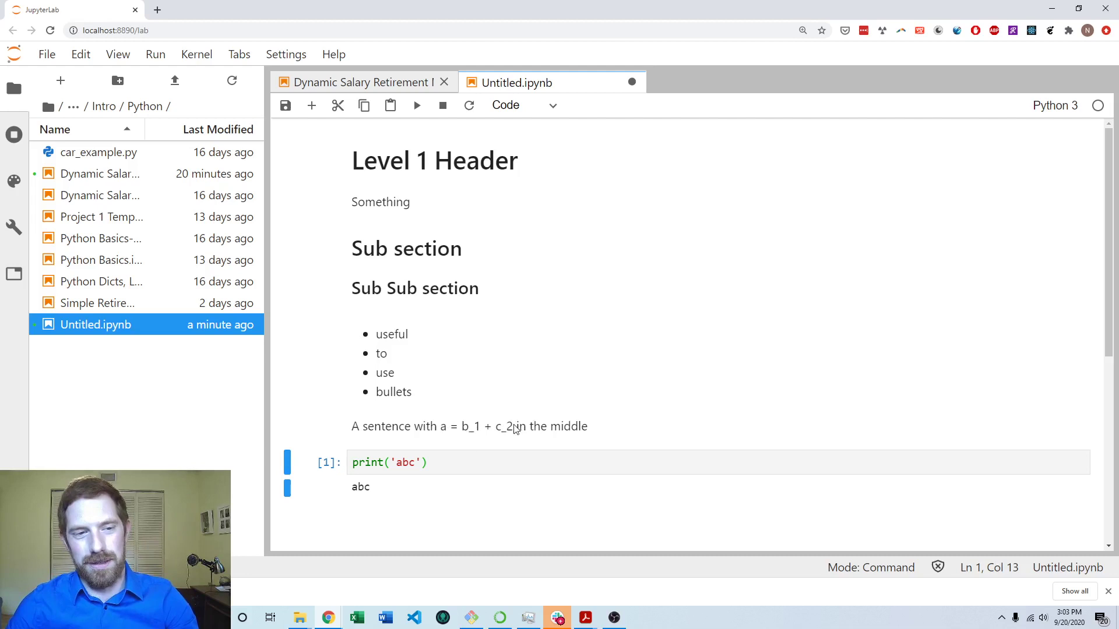
Step: Re-add the dollar signs and change b_1 to b^1, rendering a = b^1 + c_2
double_click(484, 427)
click(630, 425)
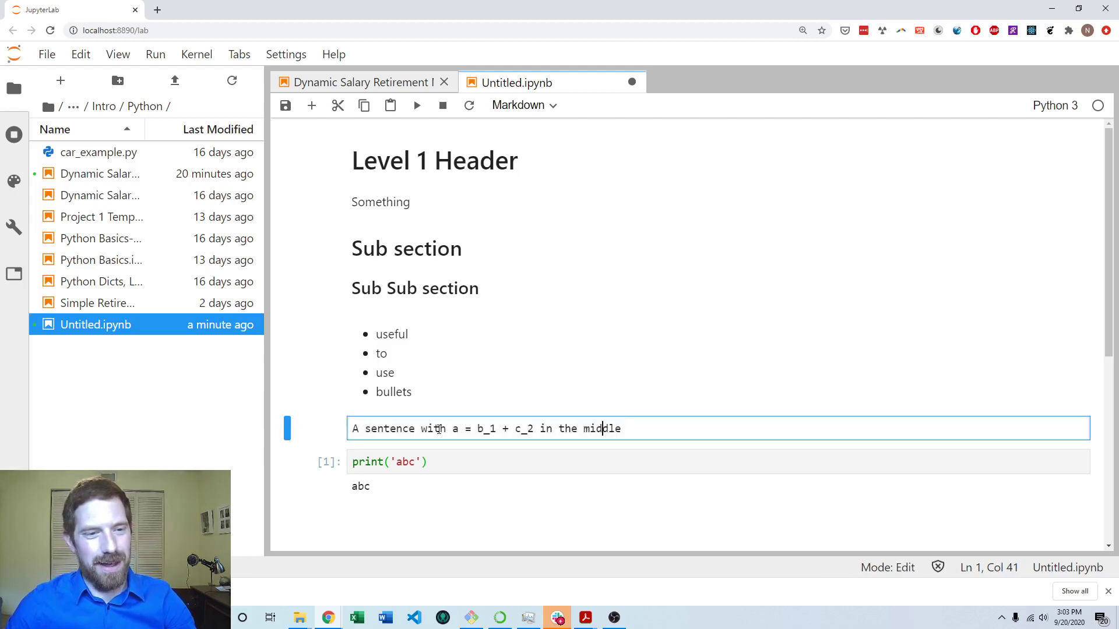
click(453, 428)
text($)
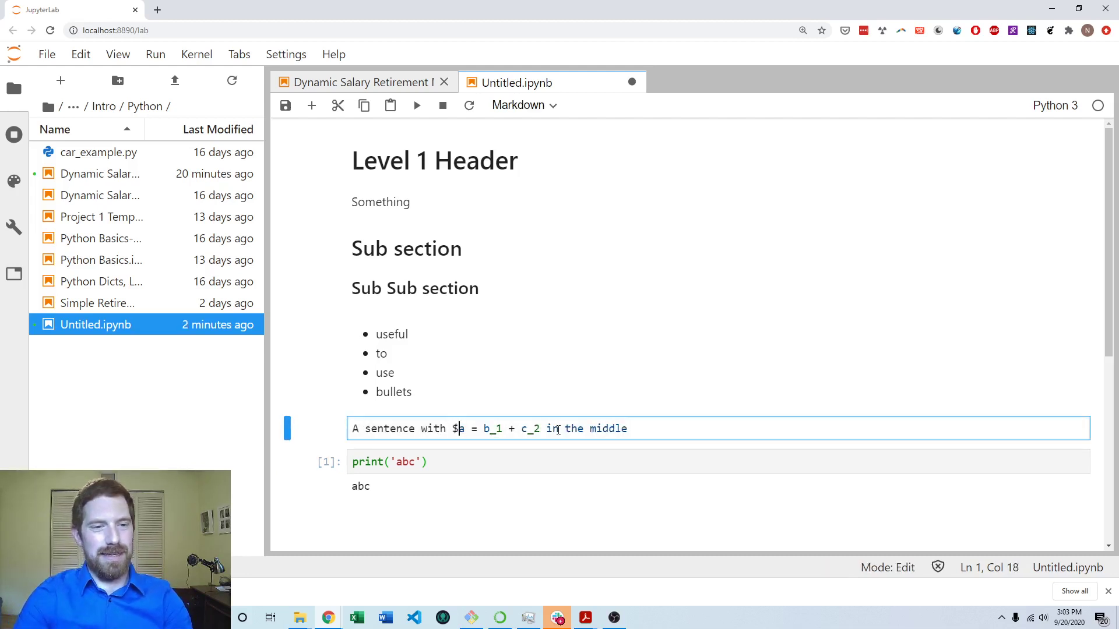
key(Right)
key(Right)
key(Right)
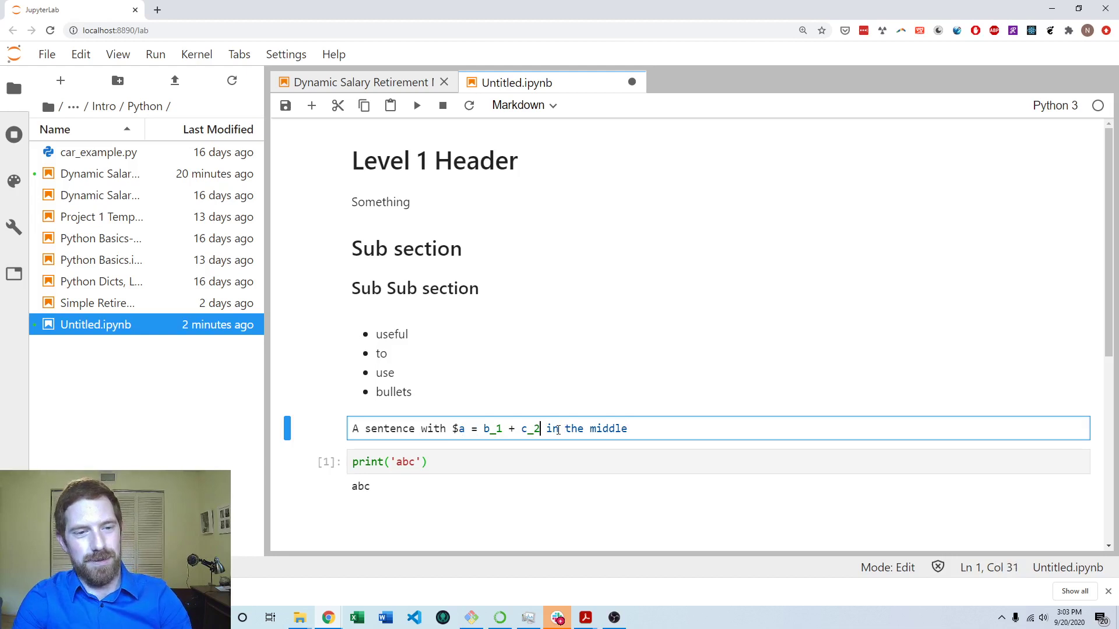
text($)
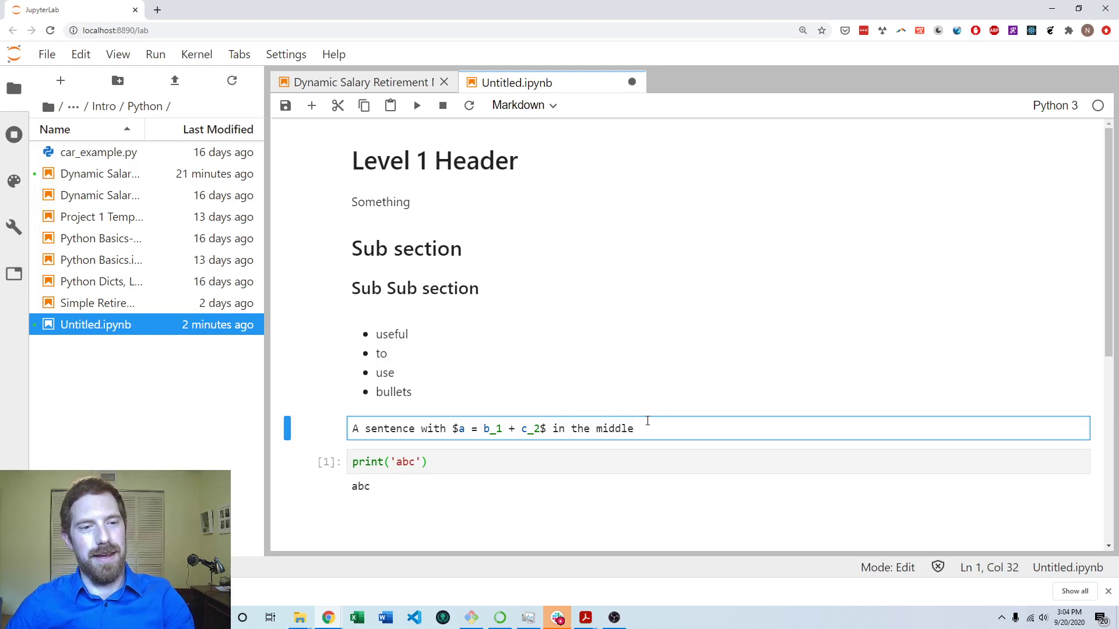
drag(457, 428, 525, 428)
click(473, 429)
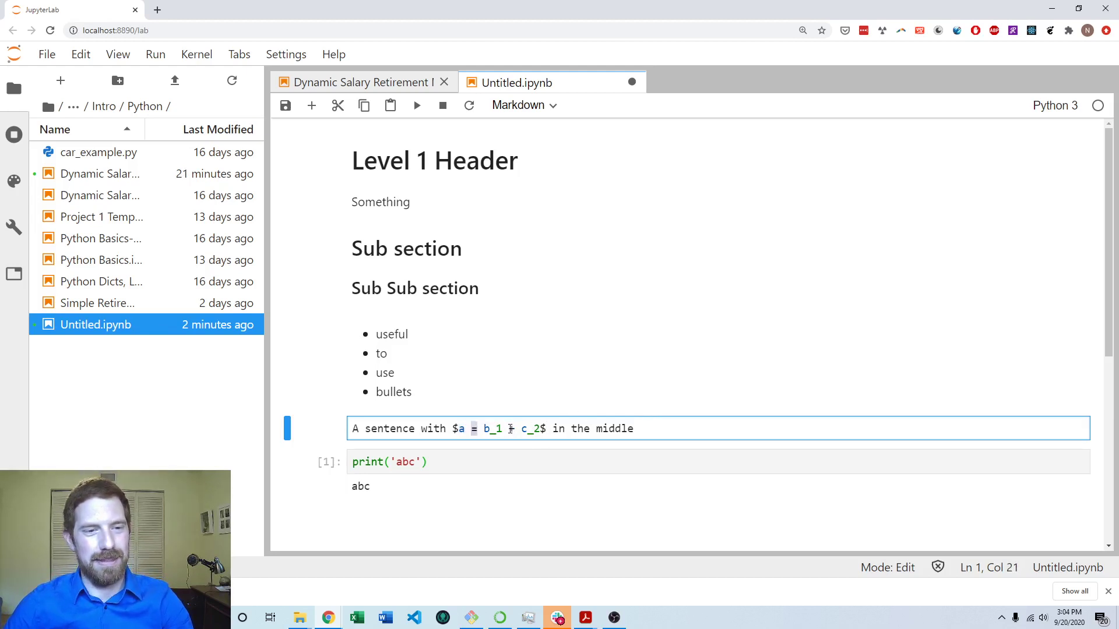
click(514, 428)
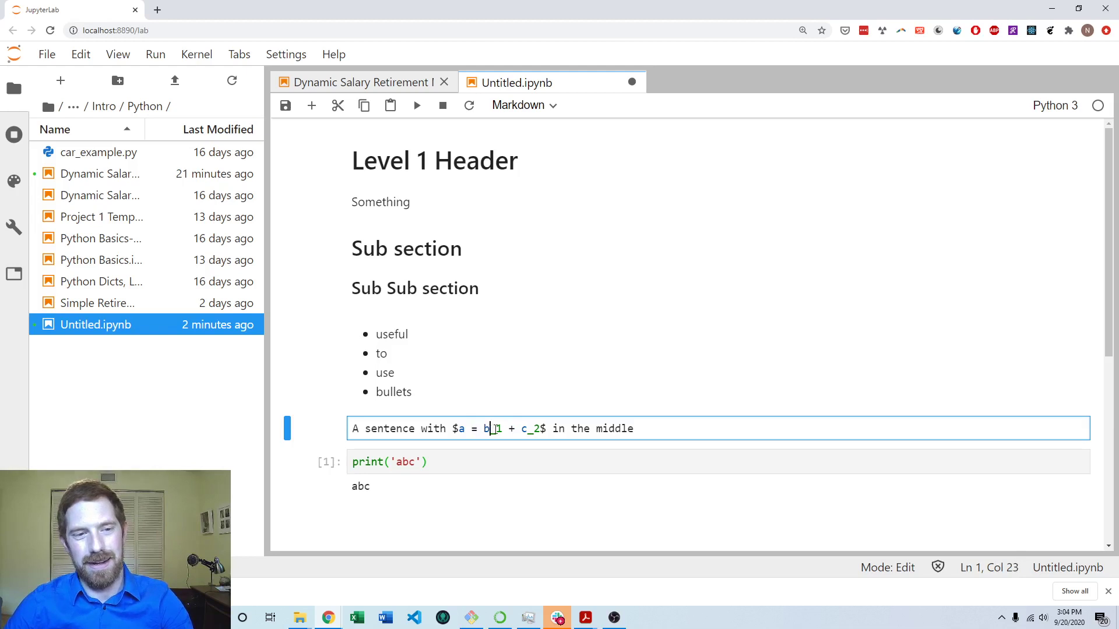
click(495, 428)
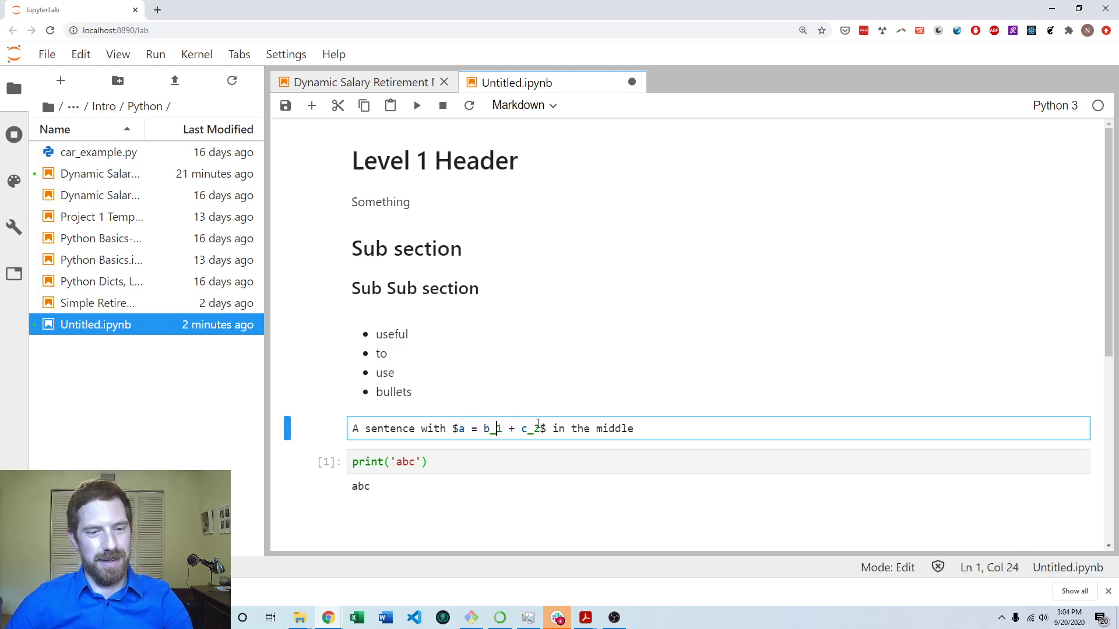
key(BackSpace)
text(^)
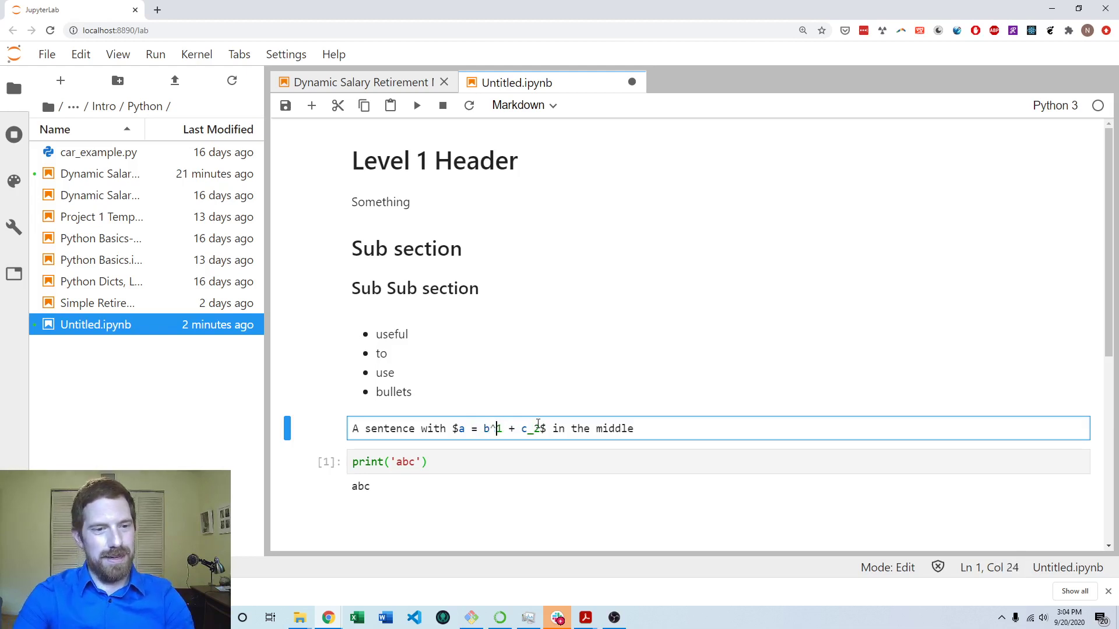
key(shift+Return)
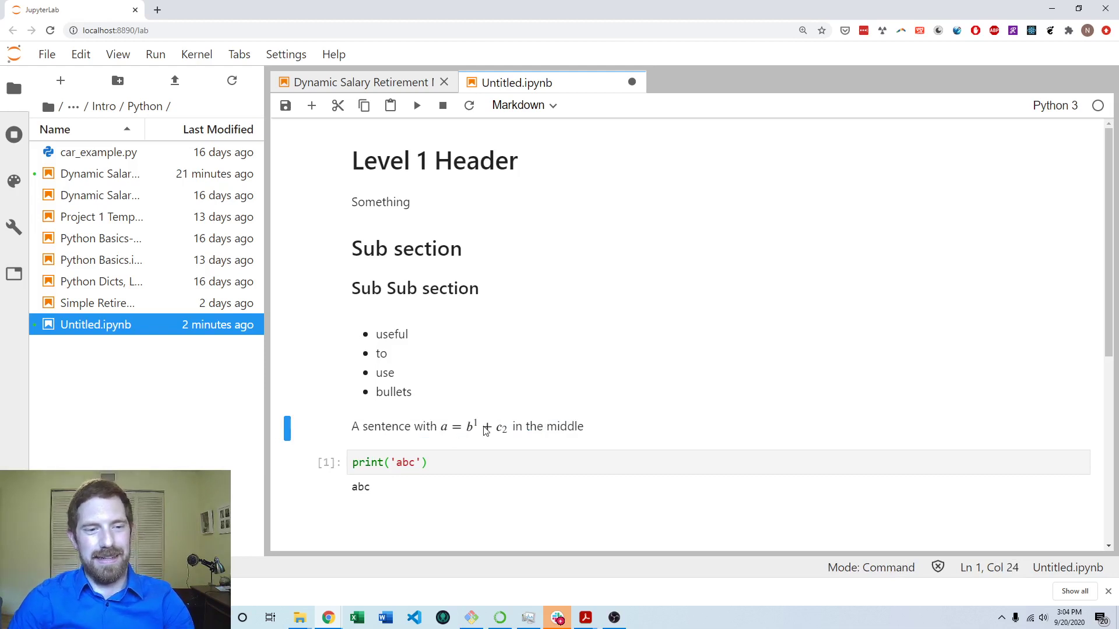
Step: Re-render the equation sentence and save the notebook with Ctrl+S
double_click(486, 428)
click(517, 429)
key(shift+Return)
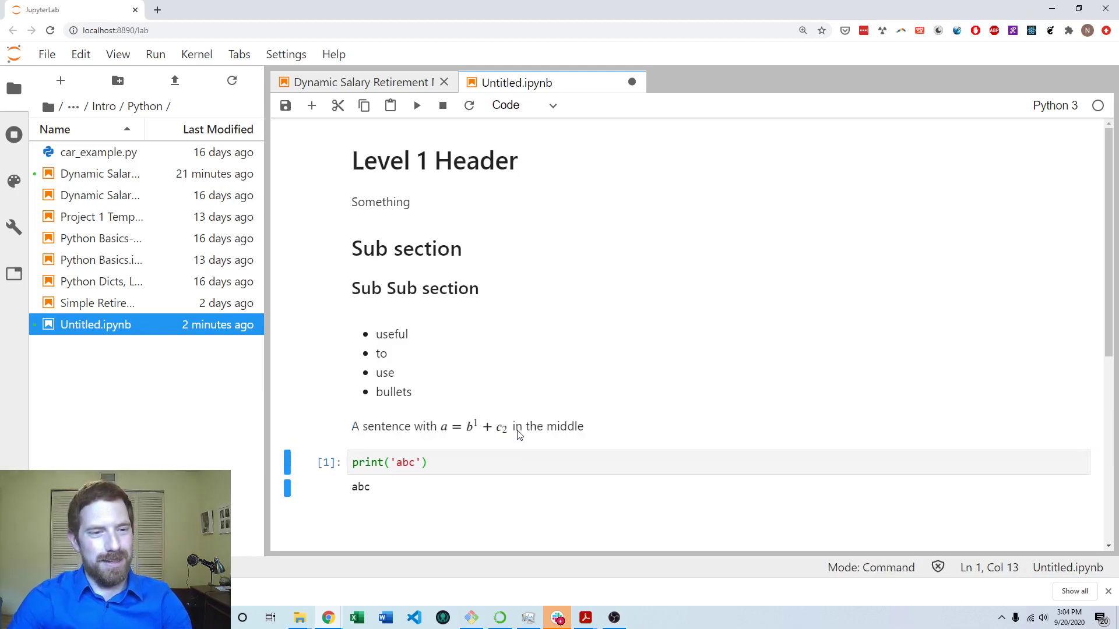
double_click(527, 426)
key(ctrl+s)
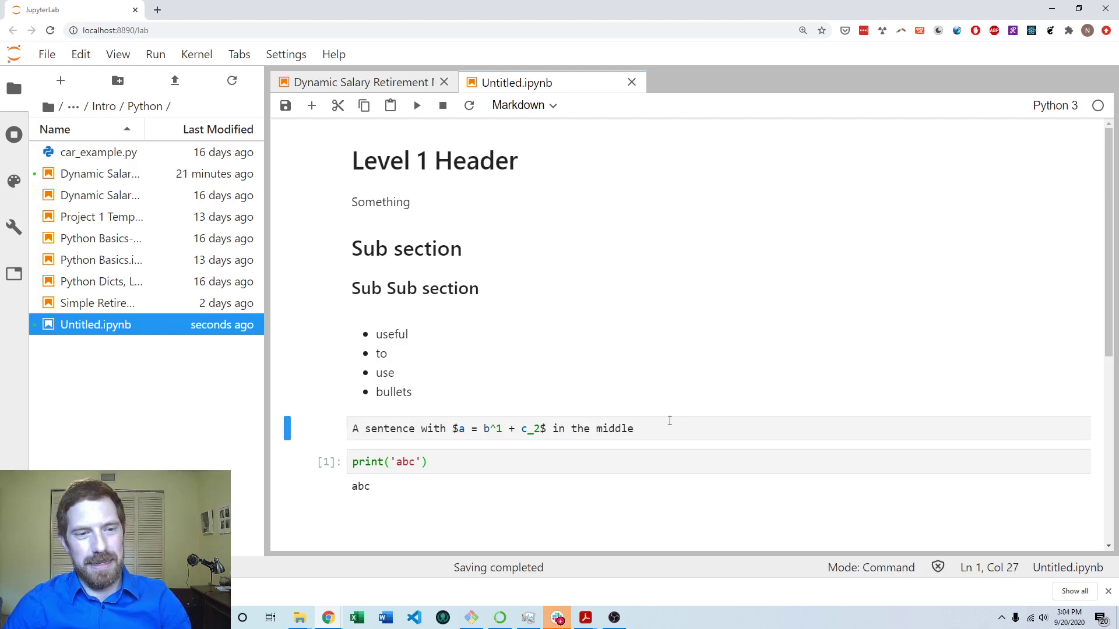
click(715, 426)
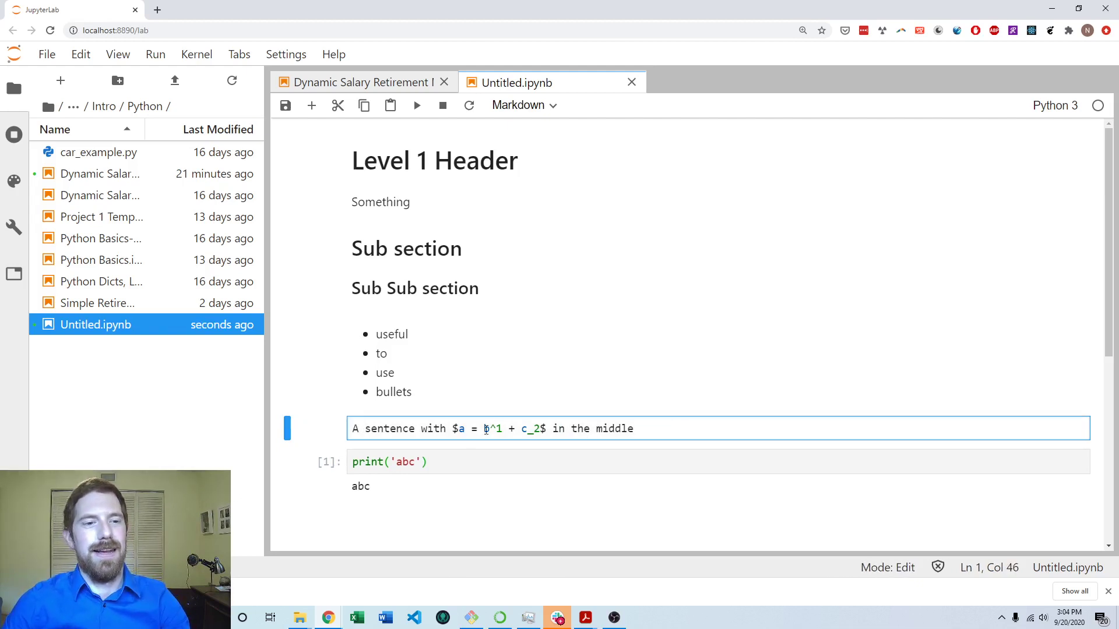
click(449, 428)
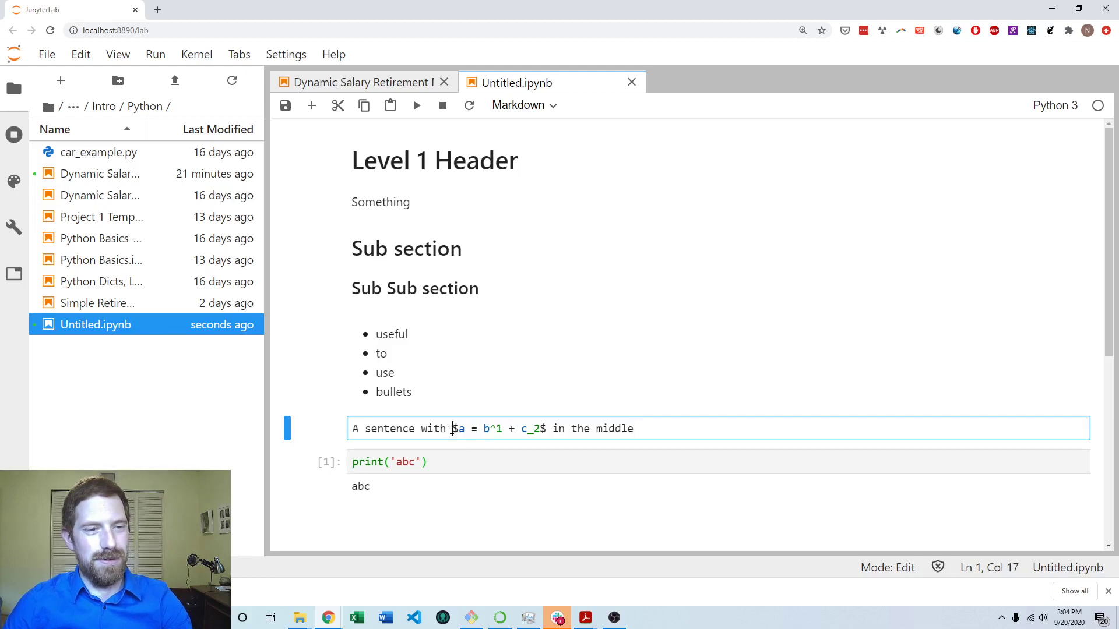
key(shift+Return)
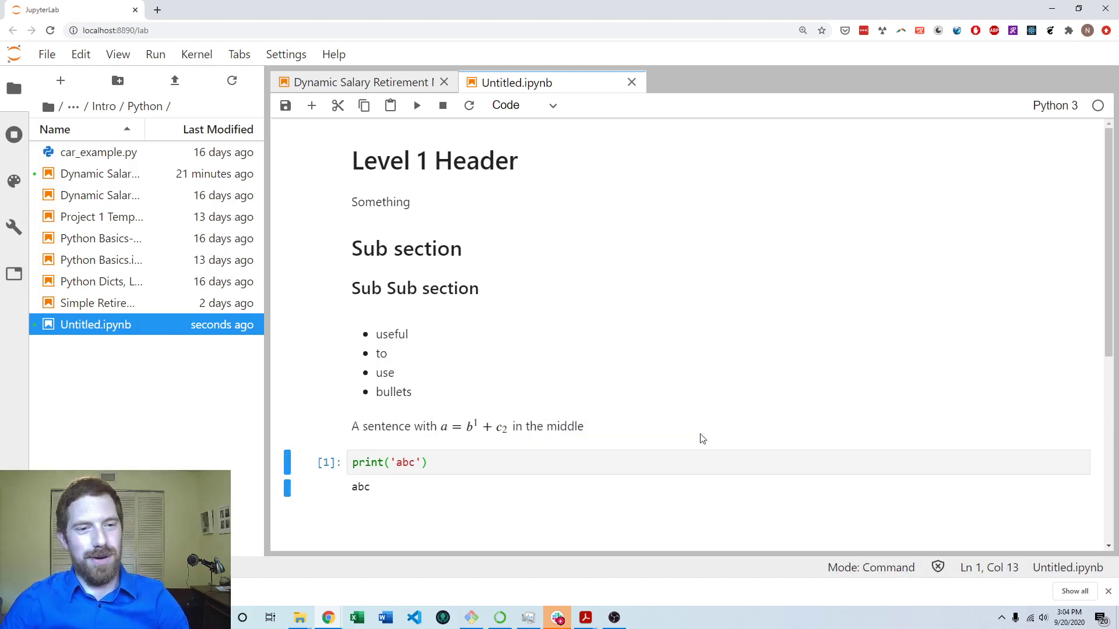
Step: Wrap the equation in double dollar signs to try display math
double_click(594, 430)
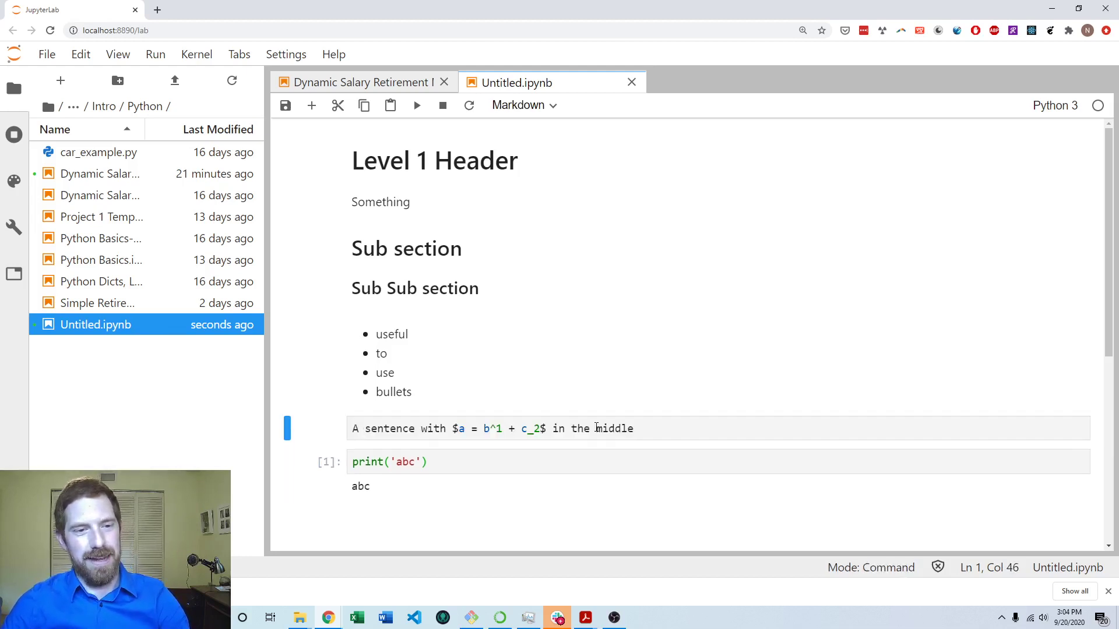
click(451, 429)
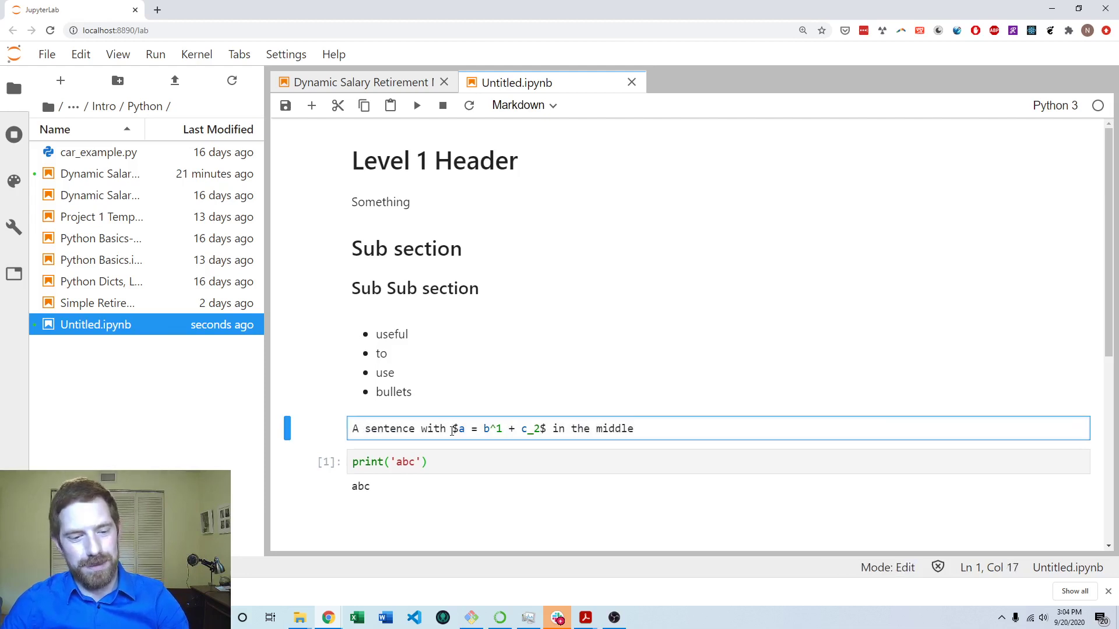
text($)
click(550, 429)
text($)
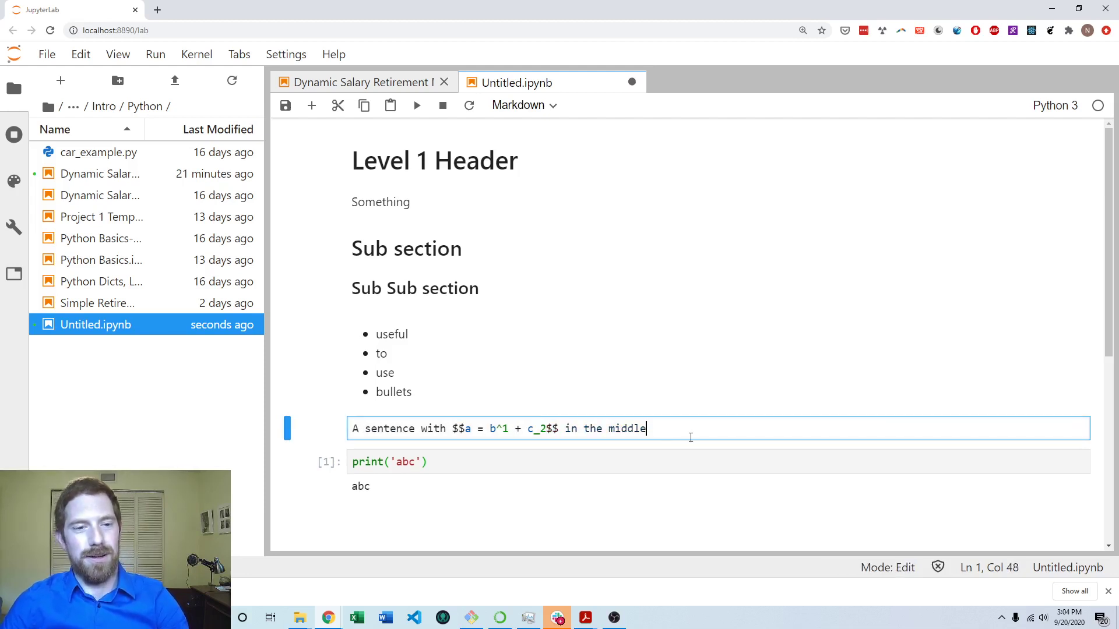
key(shift+Return)
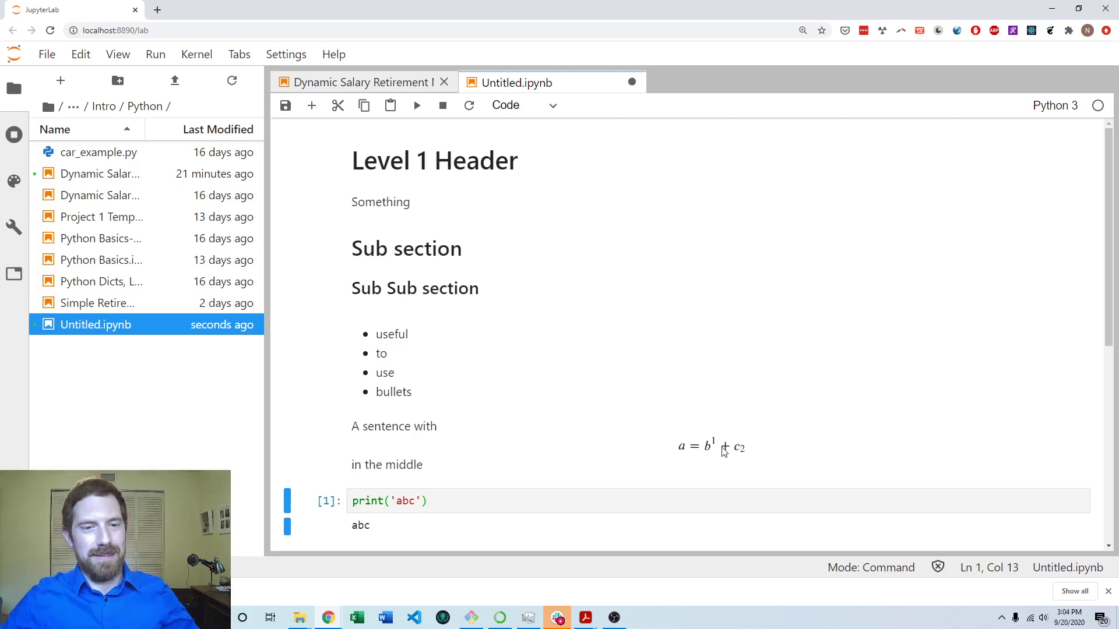
Step: Revert to single dollar signs for inline math, then insert an empty cell above the Level 1 Header
double_click(724, 449)
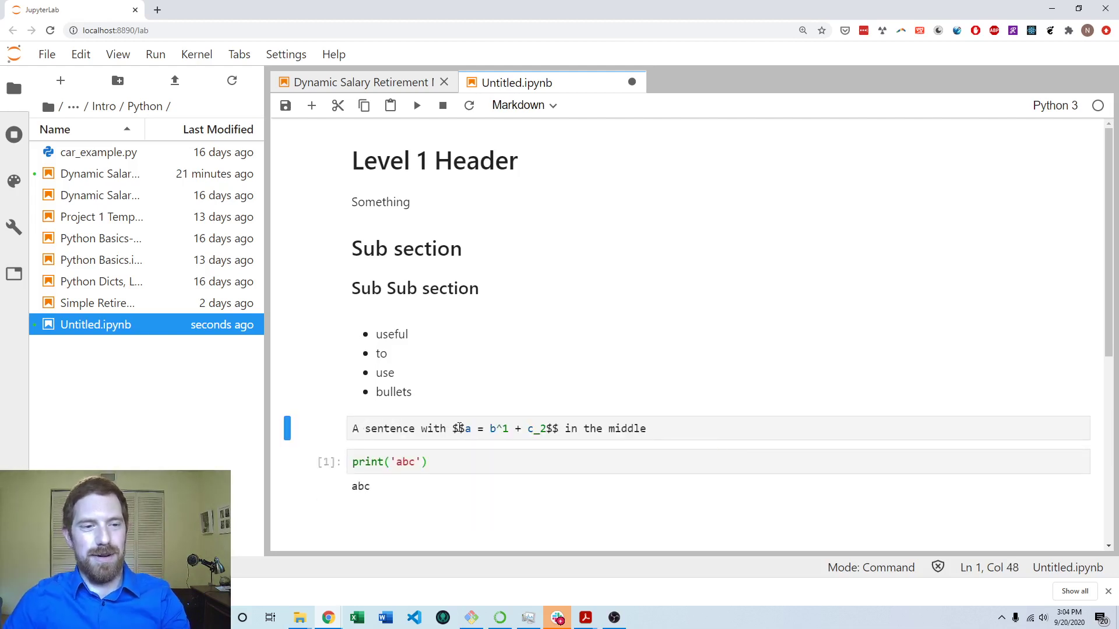
click(458, 428)
key(Delete)
click(553, 428)
key(BackSpace)
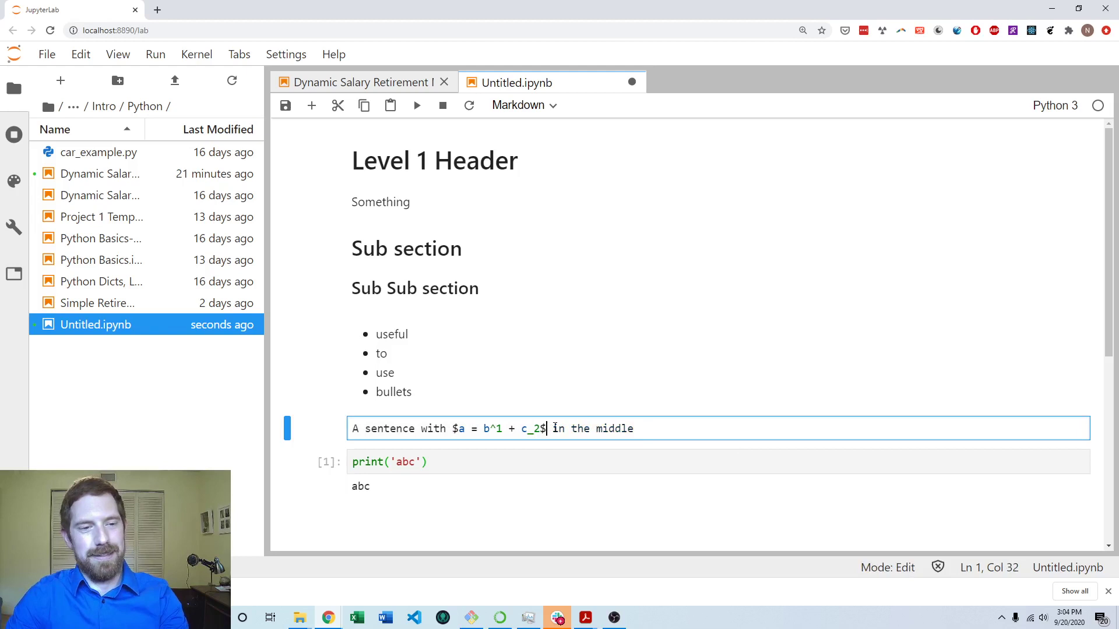
key(shift+Return)
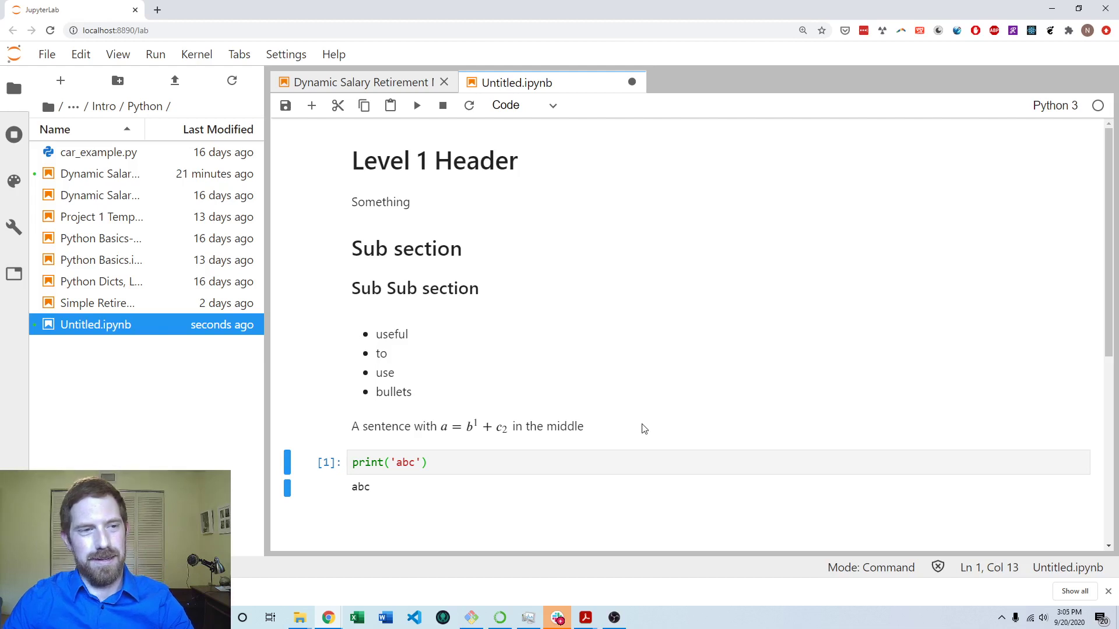
click(598, 193)
key(a)
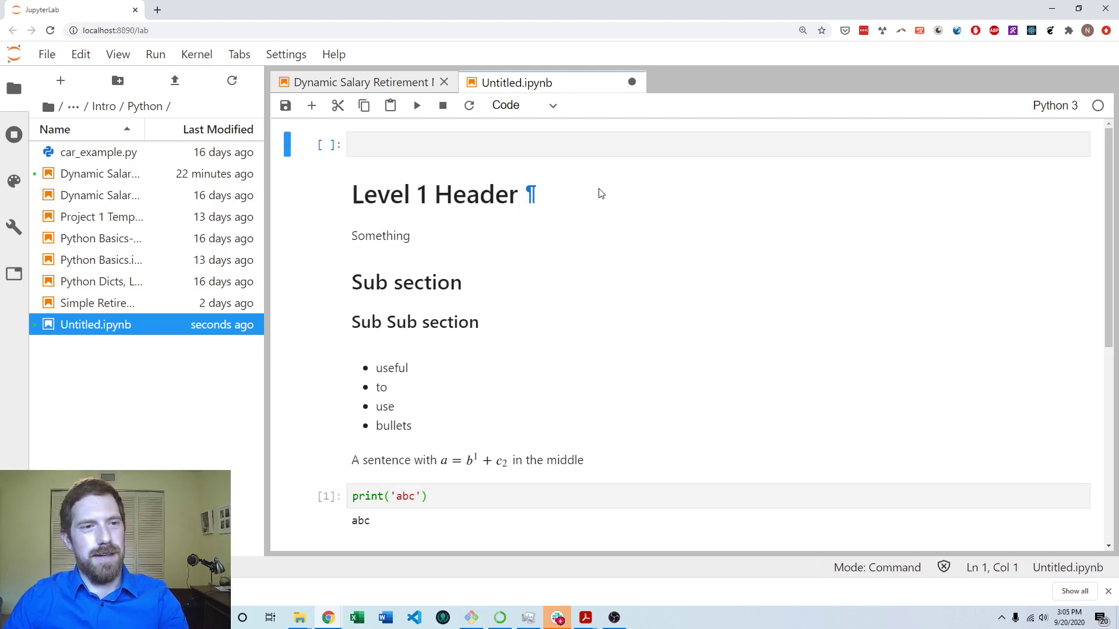
Step: Add more empty cells above the header and make the first one Markdown
key(a)
key(a)
key(a)
key(a)
key(a)
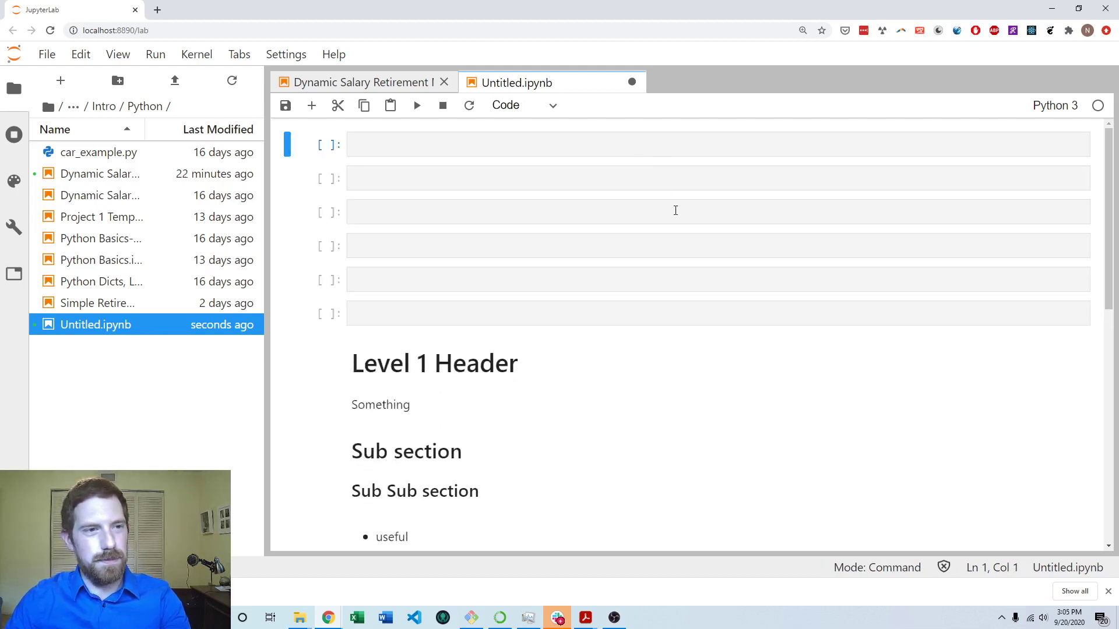
key(a)
key(a)
key(a)
key(a)
key(a)
key(a)
scroll(782, 387, down, 5)
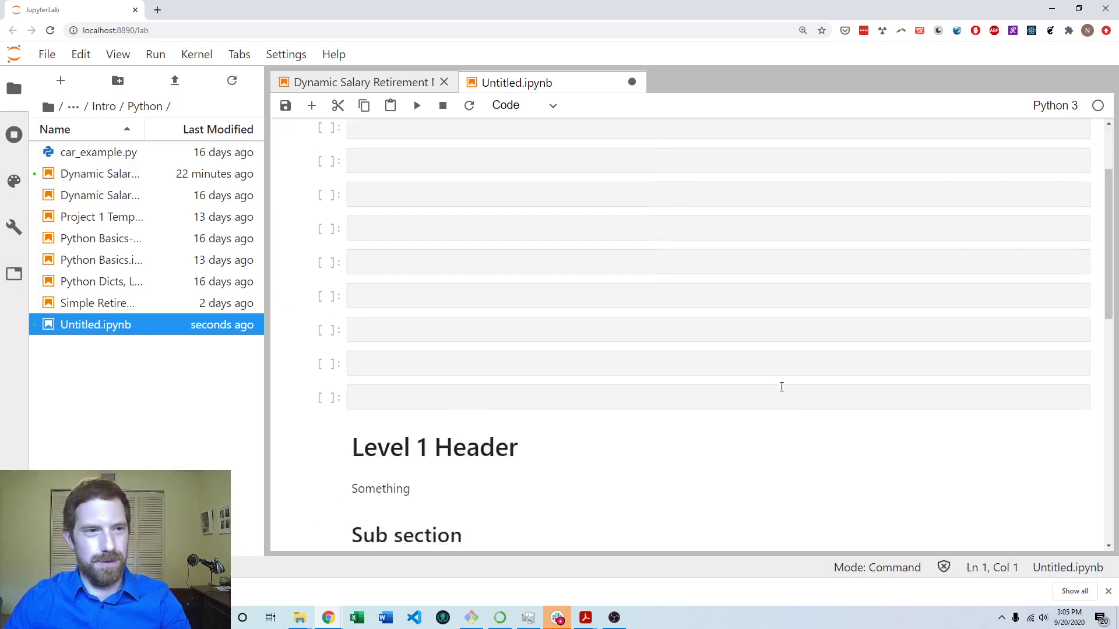
scroll(781, 387, down, 3)
scroll(782, 386, up, 8)
click(522, 141)
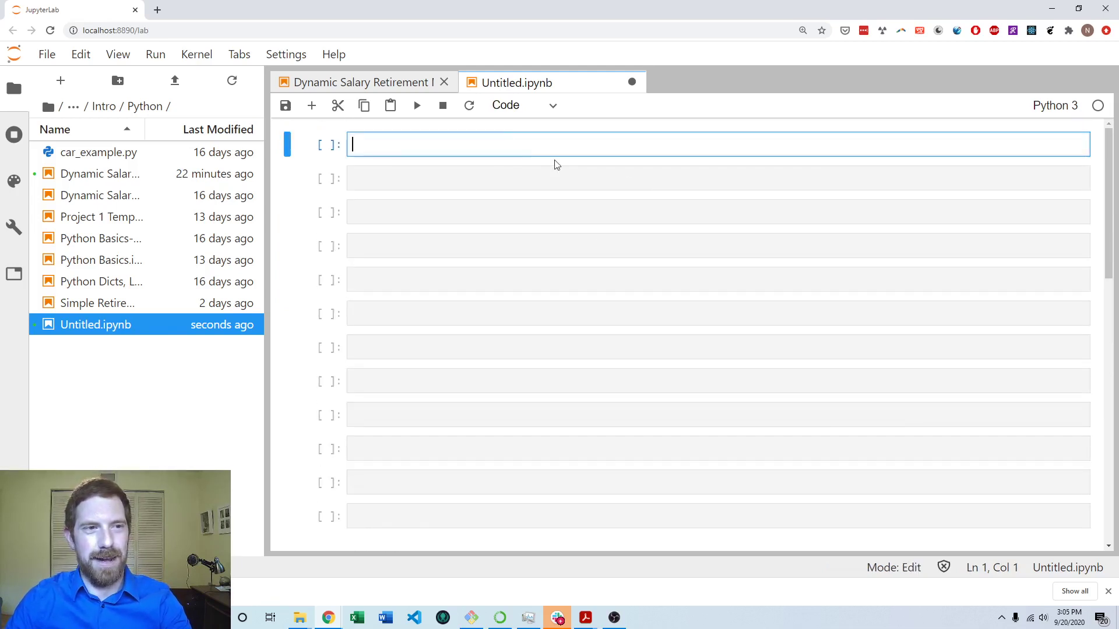
text(-)
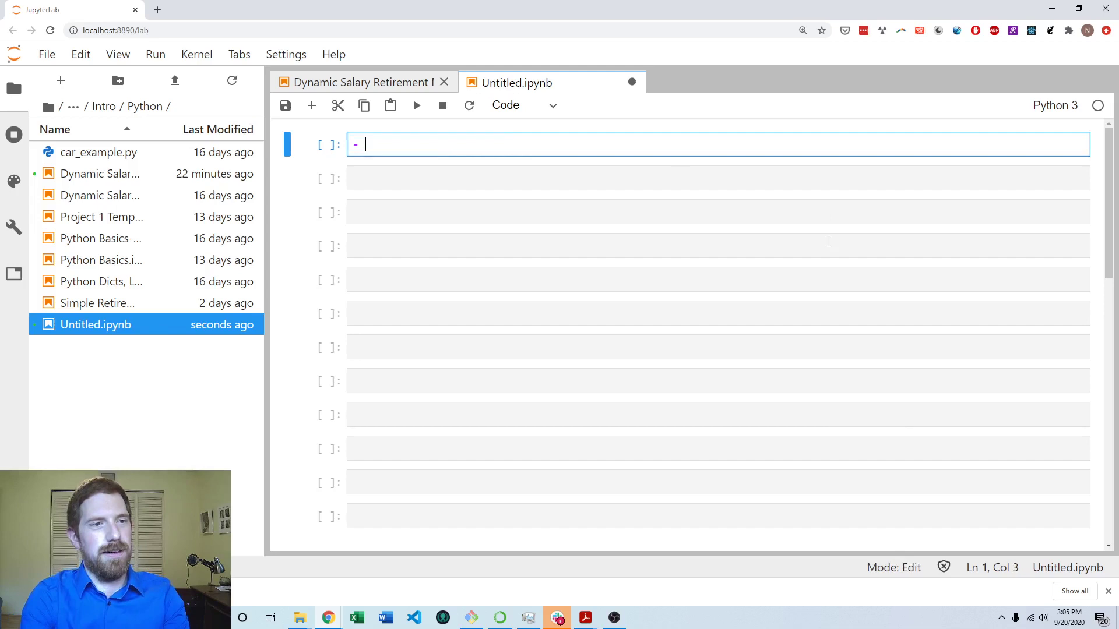
key(Escape)
key(m)
Step: Write a 'Some text' link bullet pointing to #Sub-Sub-section and render it
key(Return)
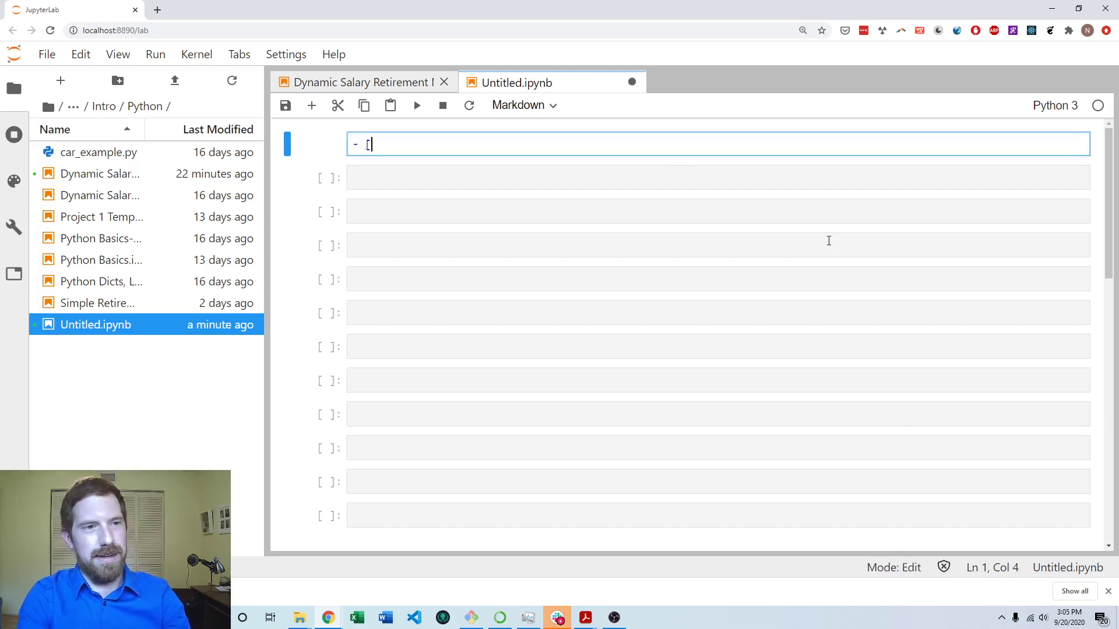
text(])
key(Left)
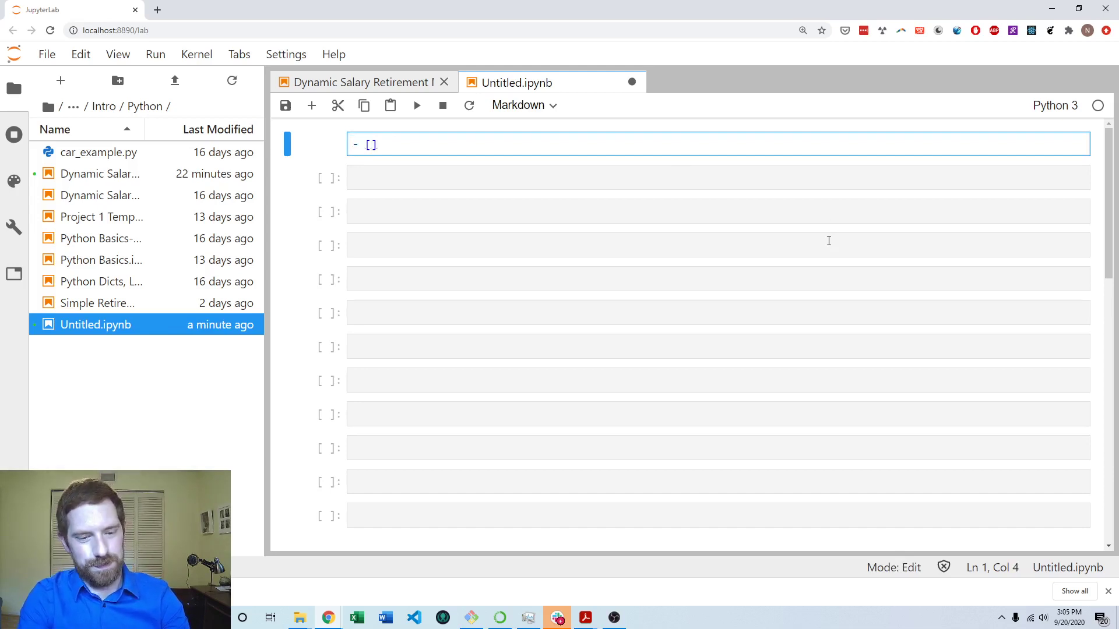
text(Some text)
key(Right)
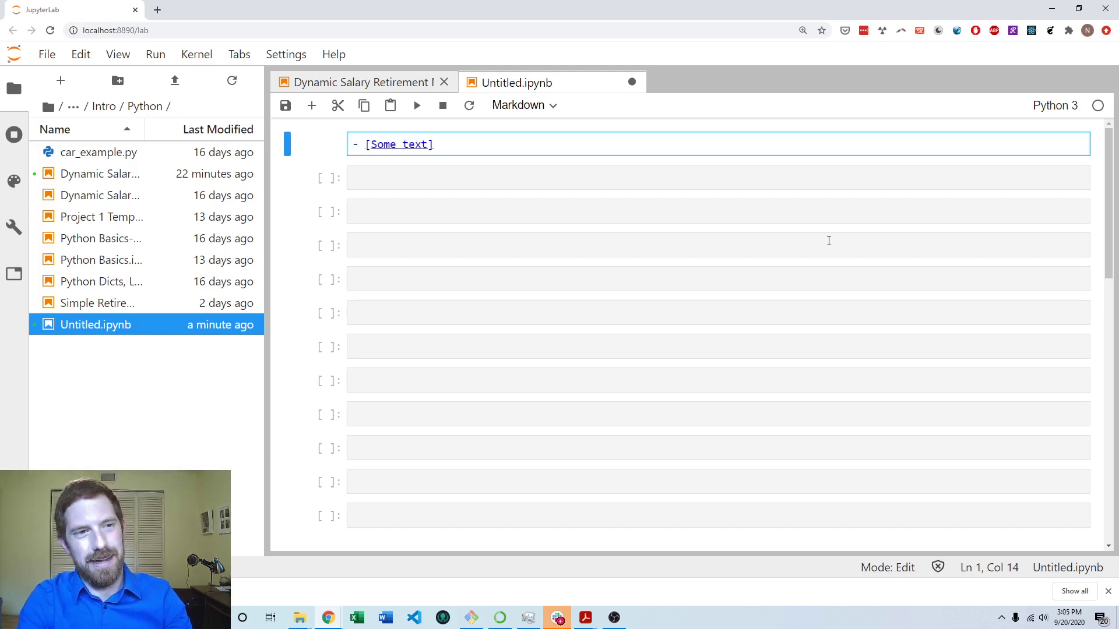
text(()
key(Left)
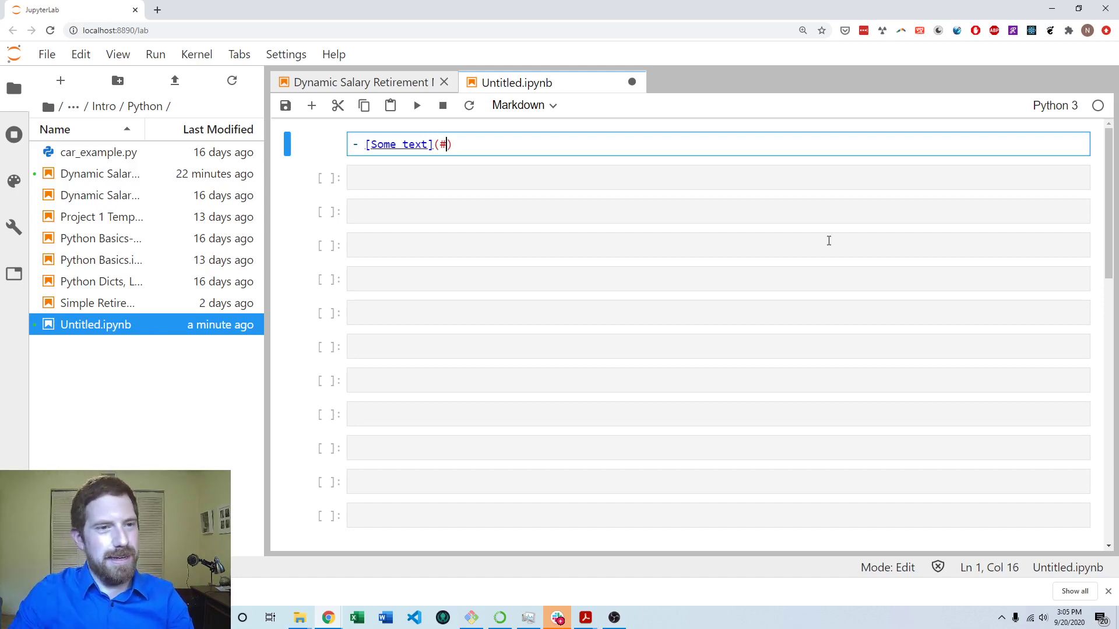
scroll(829, 241, down, 5)
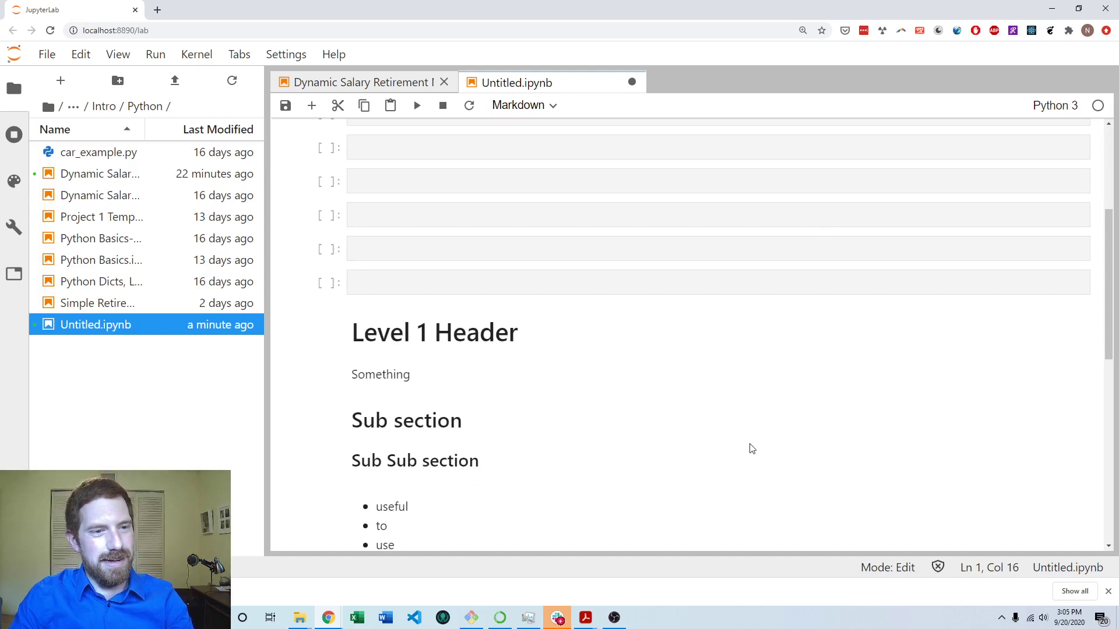
scroll(816, 419, up, 6)
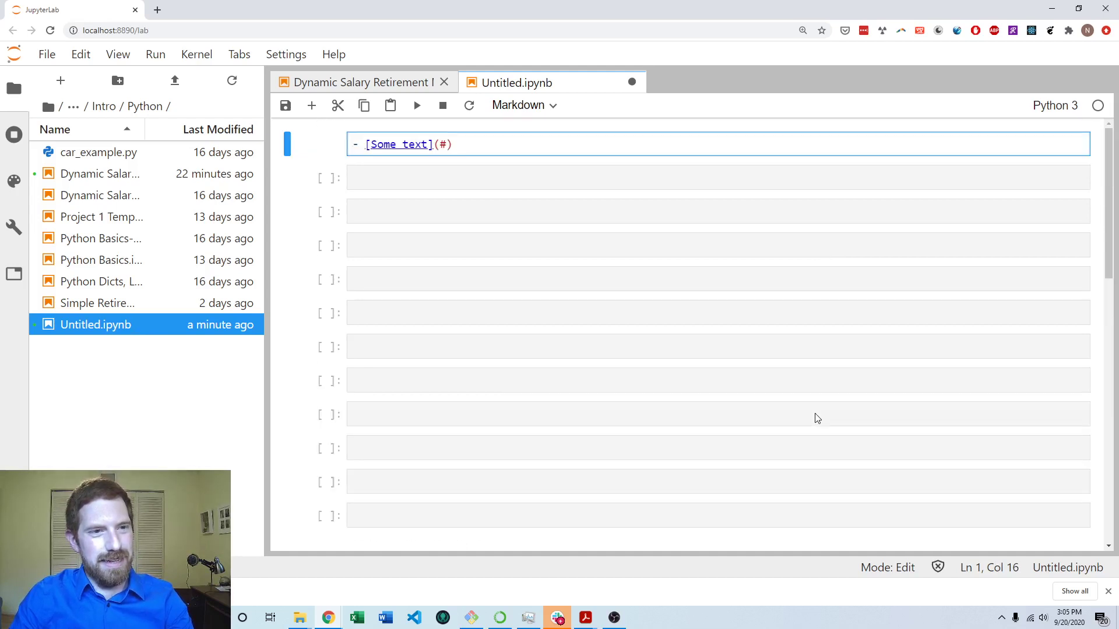
scroll(867, 413, down, 5)
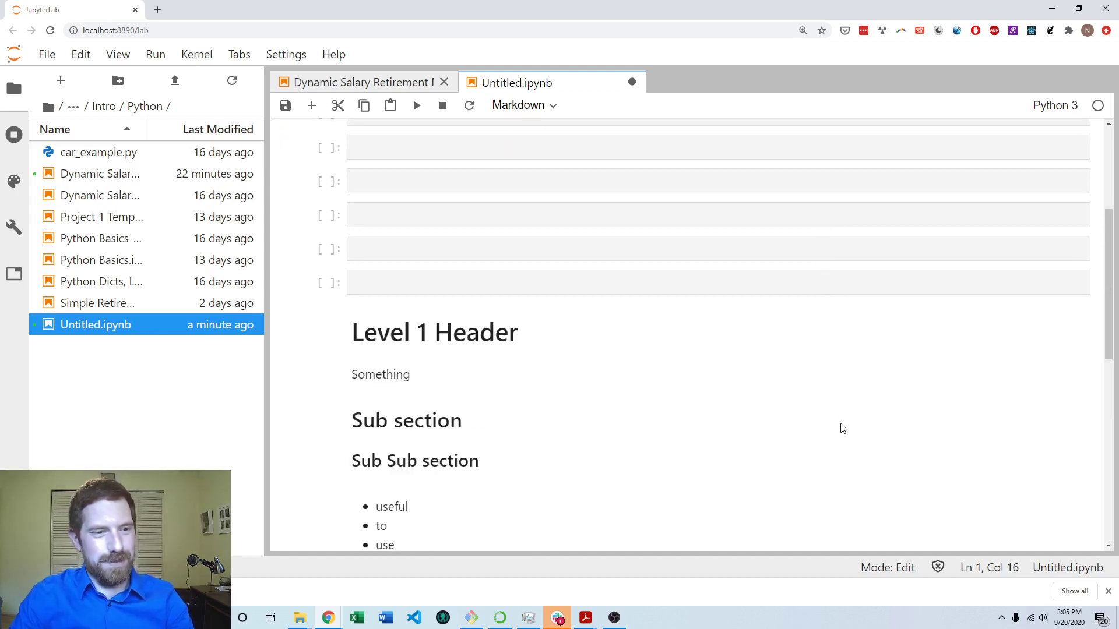
scroll(620, 260, up, 6)
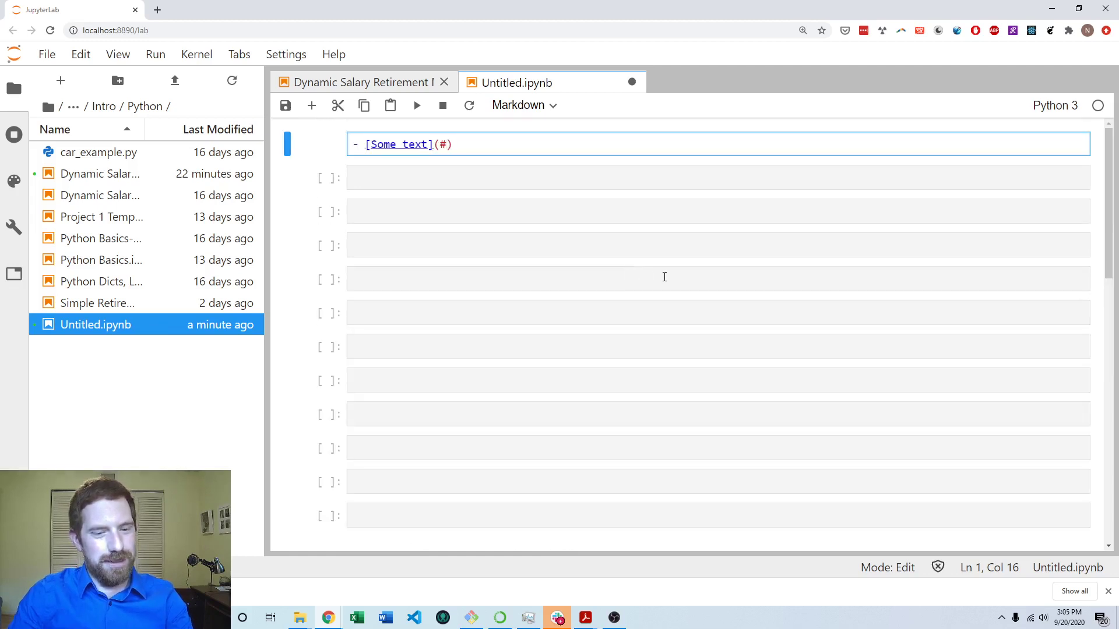
text(Sub-Sub-)
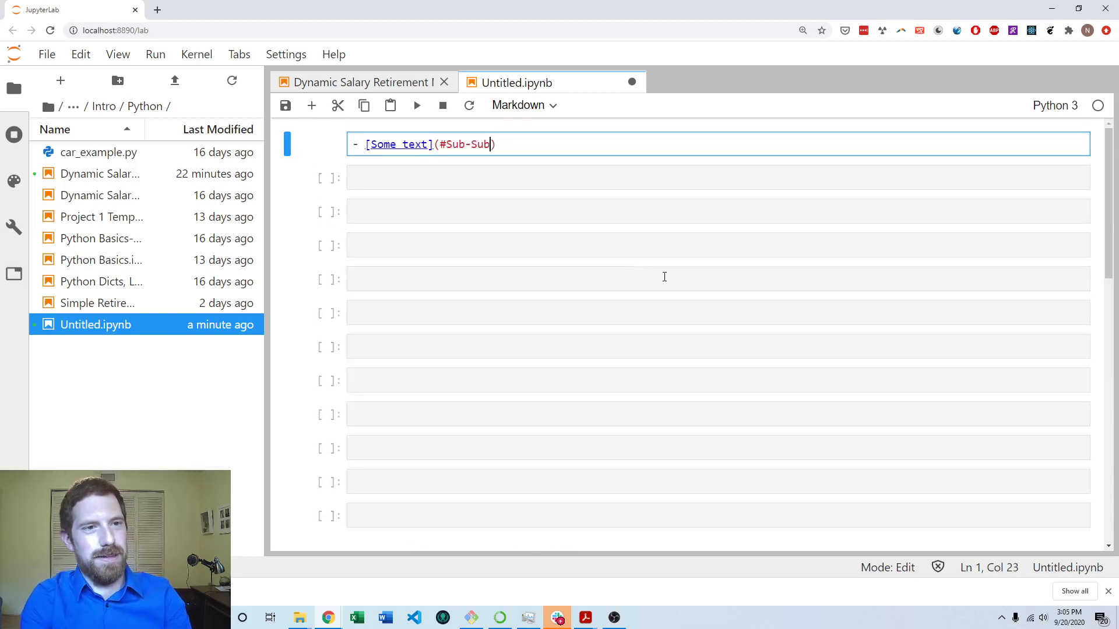
text(section)
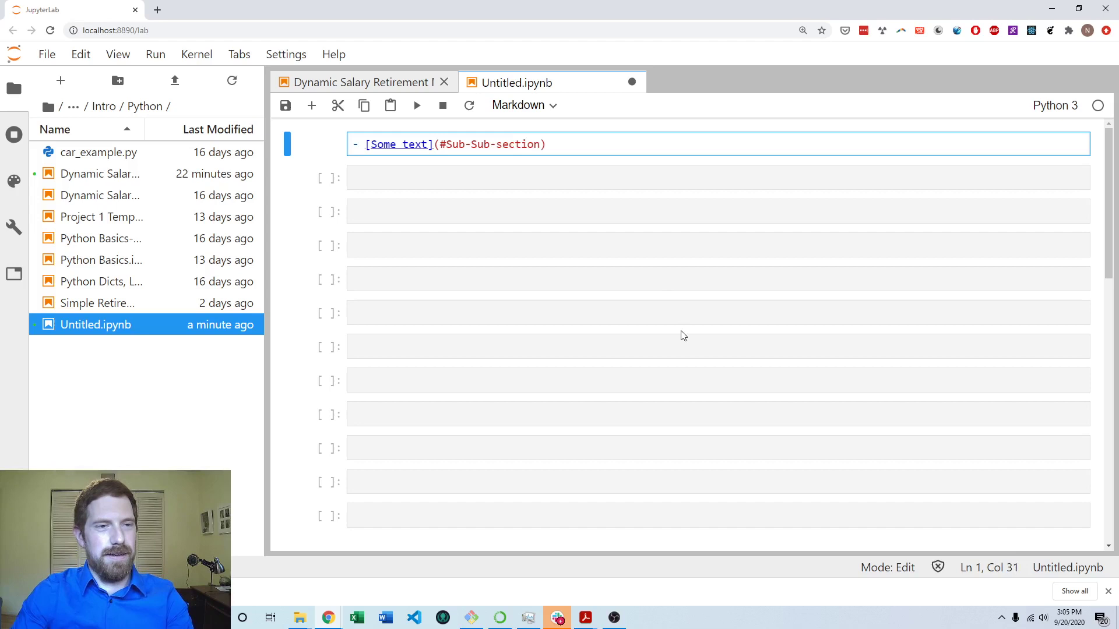
key(shift+Return)
Step: Follow the 'Some text' link to test it, then inspect the link's source text and target
click(402, 155)
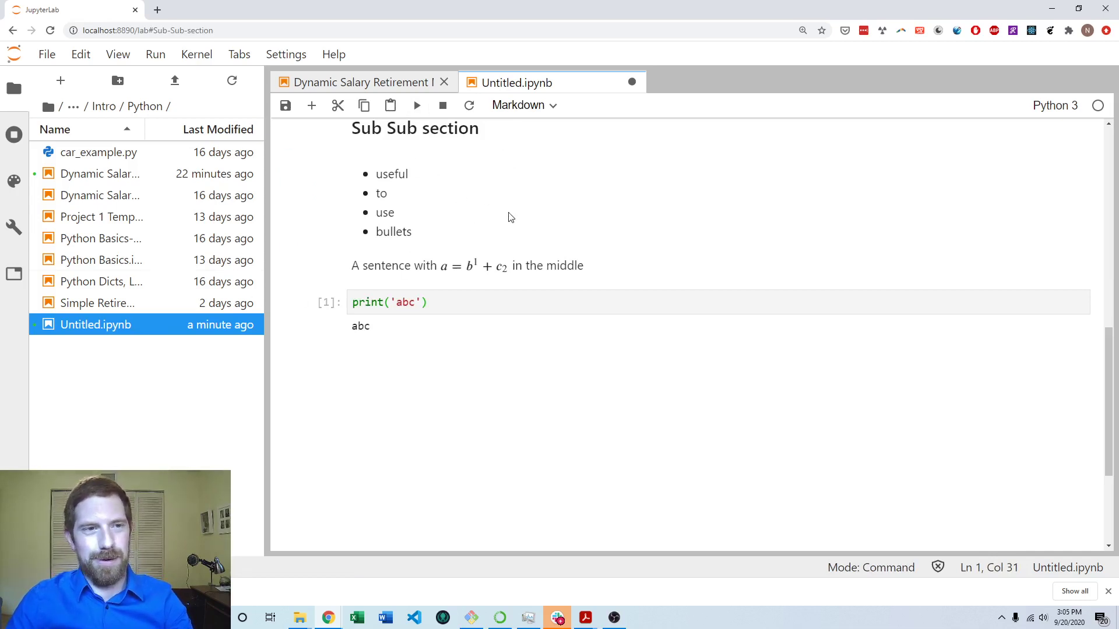
scroll(575, 256, up, 2)
scroll(576, 256, up, 3)
scroll(748, 398, up, 3)
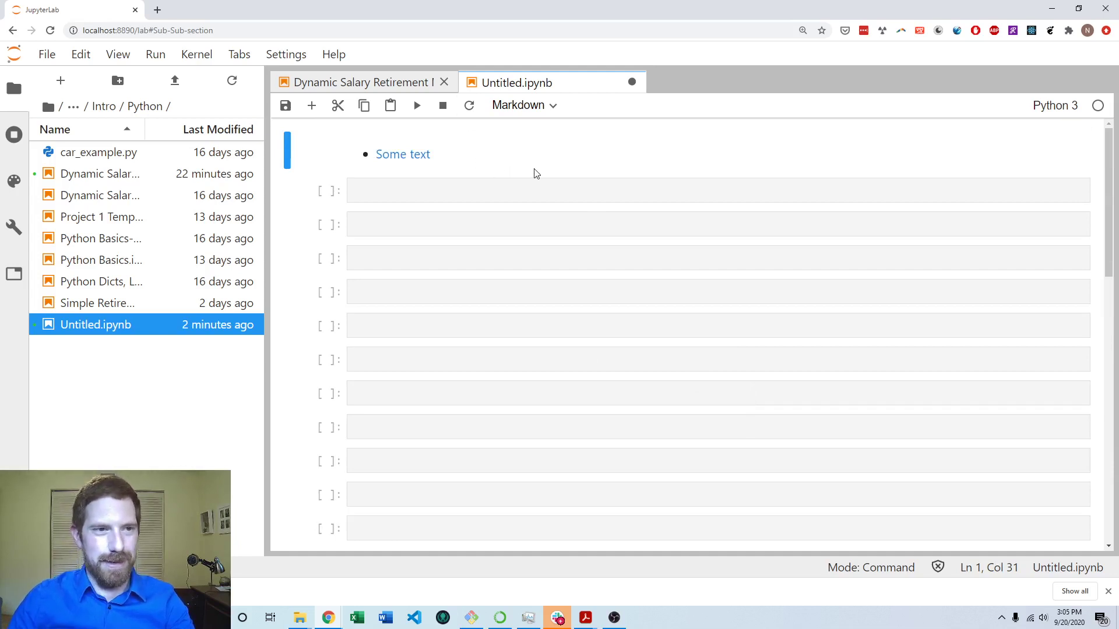
key(Return)
click(593, 145)
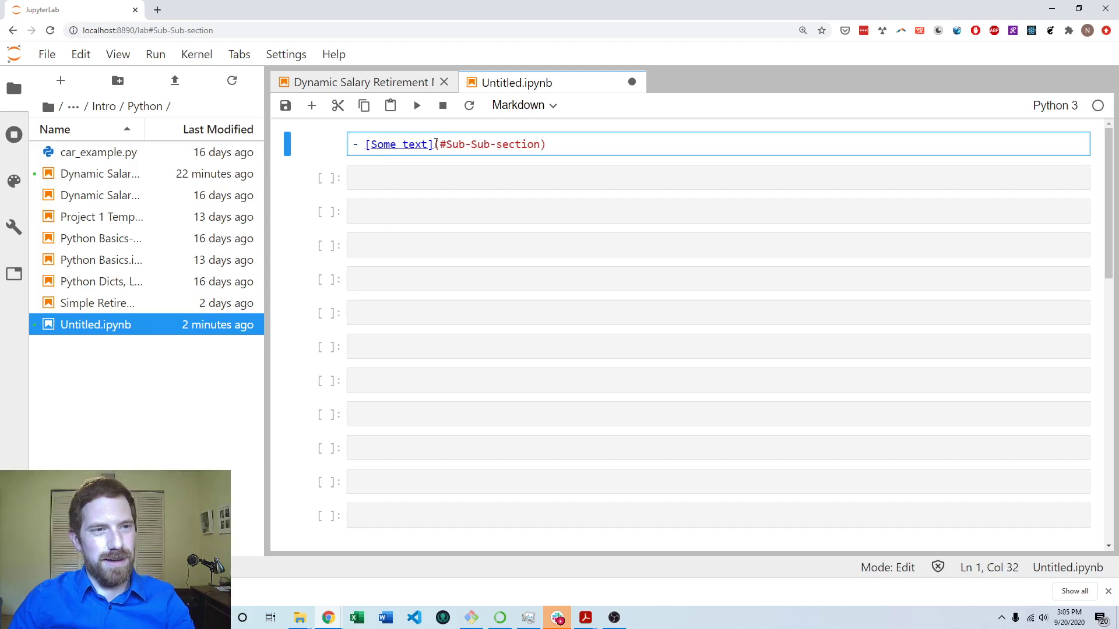
drag(433, 144, 366, 144)
click(551, 144)
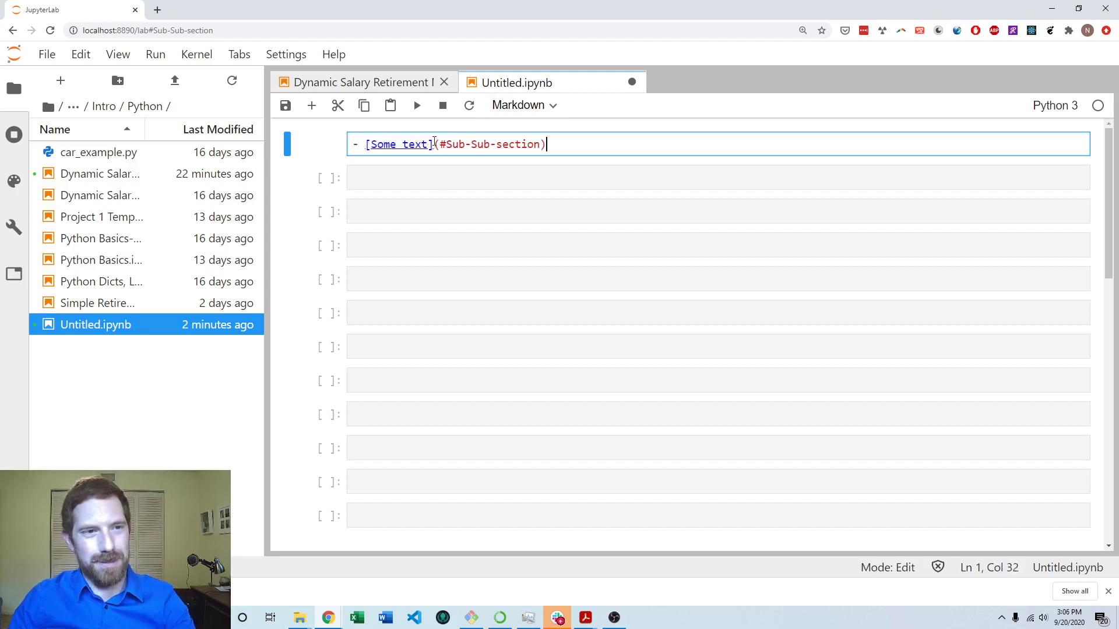
mouse_move(435, 144)
mouse_down()
mouse_move(362, 144)
mouse_move(428, 144)
mouse_move(370, 145)
mouse_up()
click(367, 144)
click(434, 144)
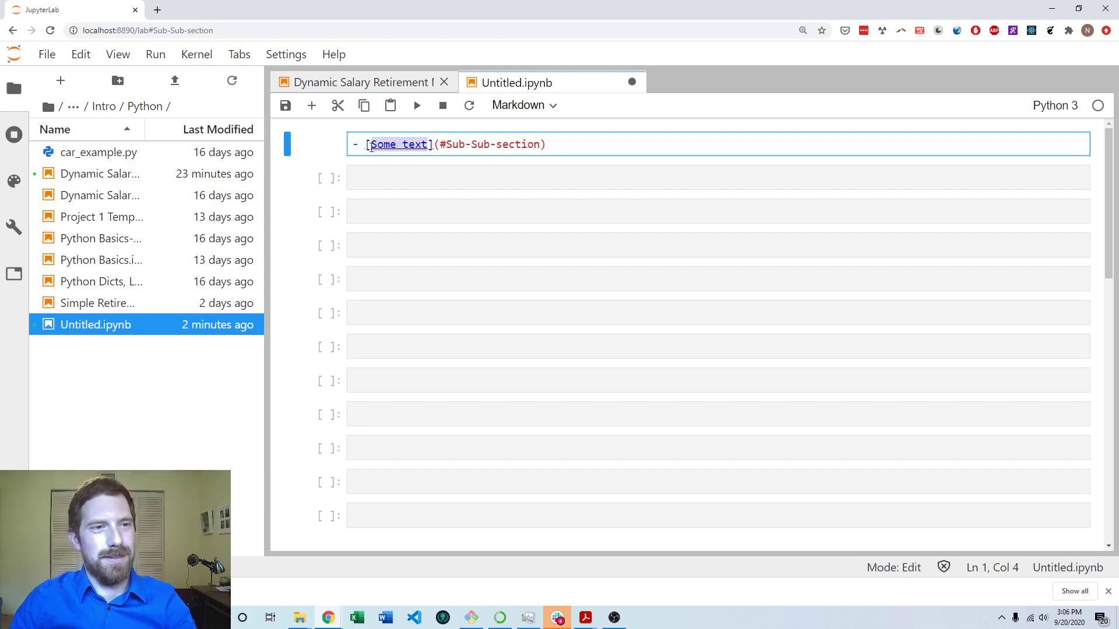
click(468, 147)
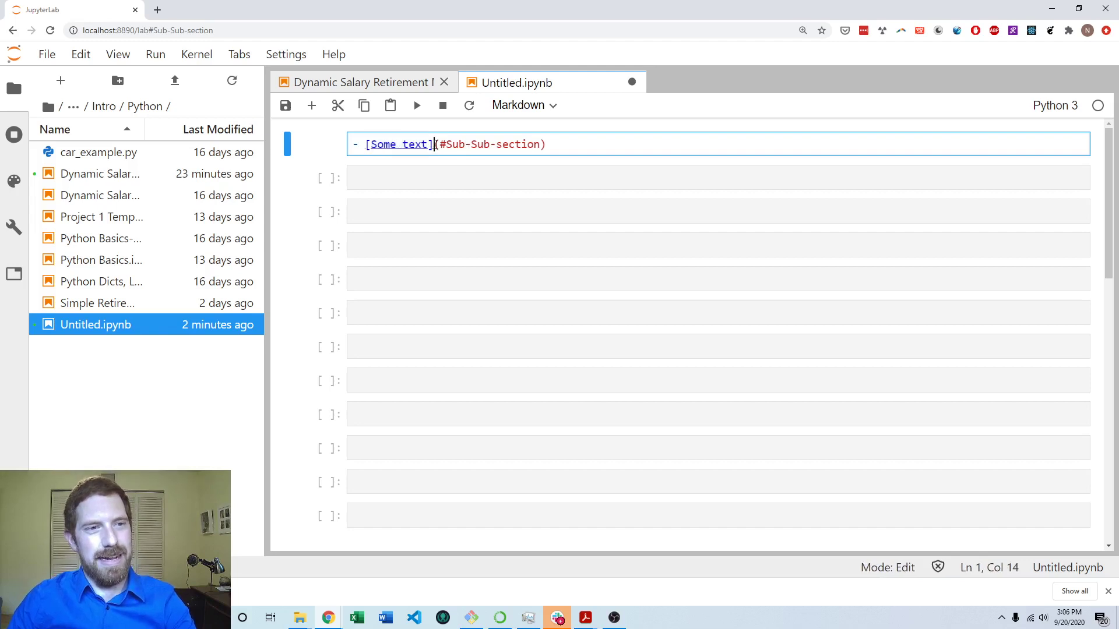
click(540, 144)
click(443, 144)
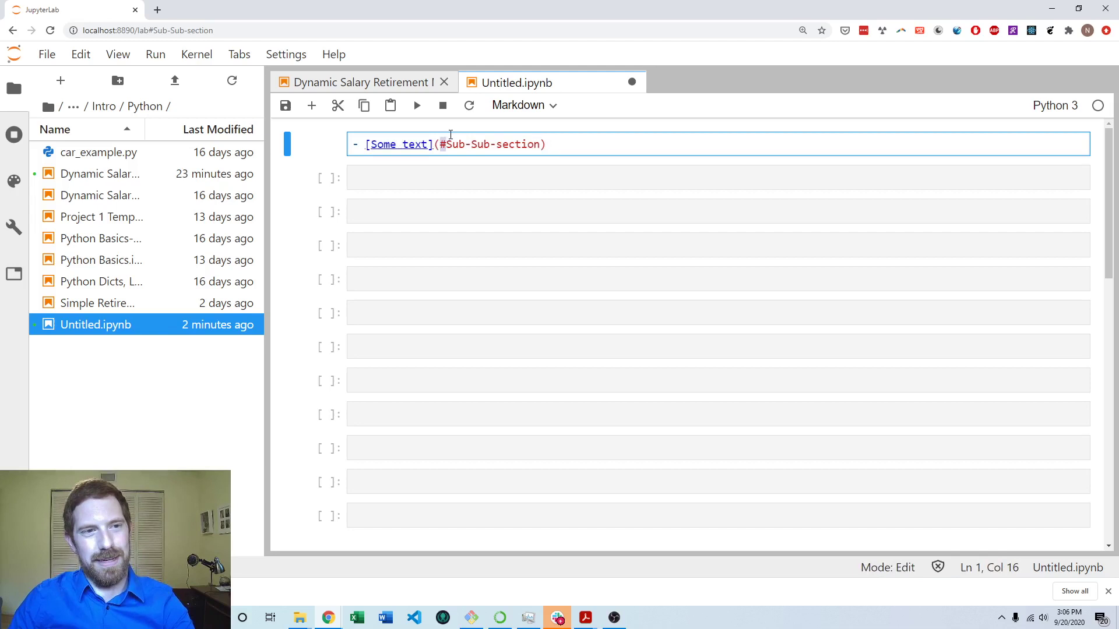
drag(446, 144, 542, 145)
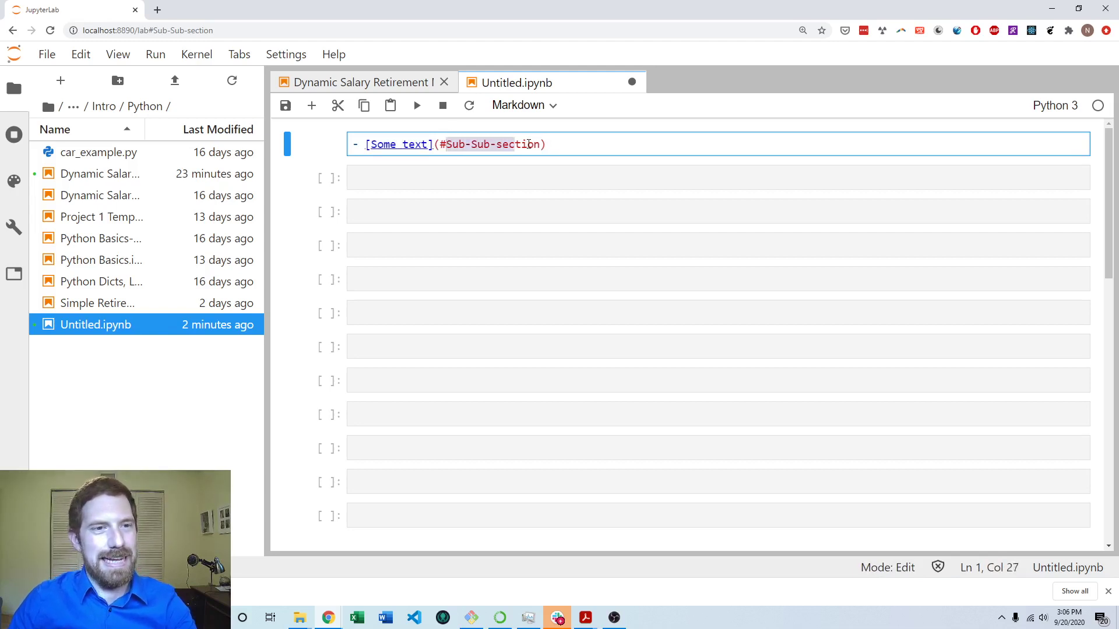
scroll(524, 341, down, 10)
scroll(384, 256, down, 1)
scroll(383, 256, up, 3)
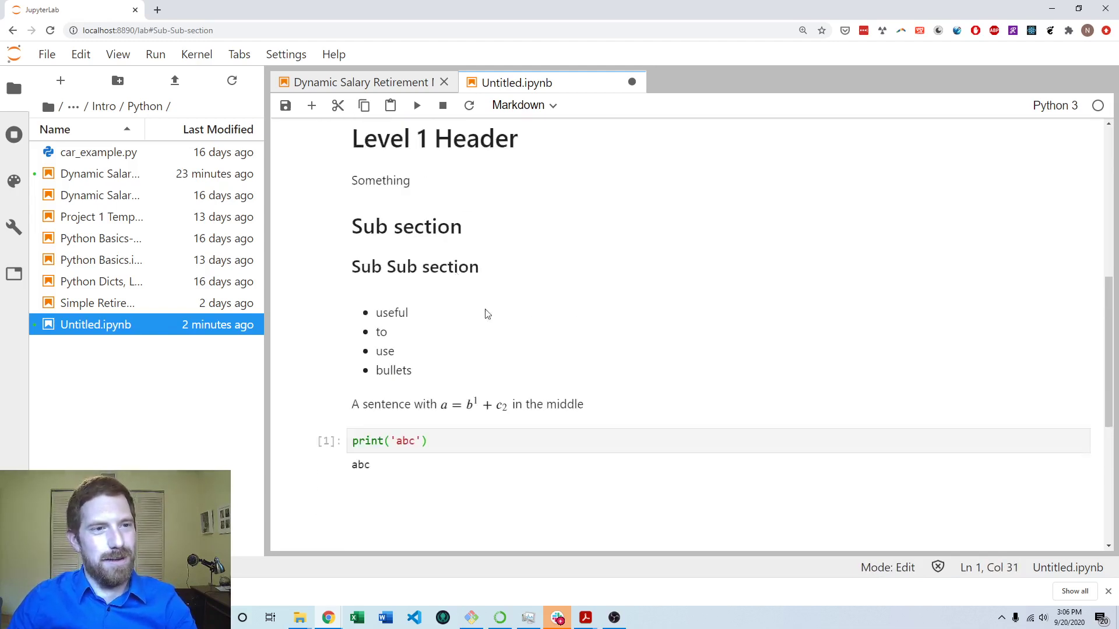
scroll(490, 289, up, 1)
scroll(533, 289, up, 10)
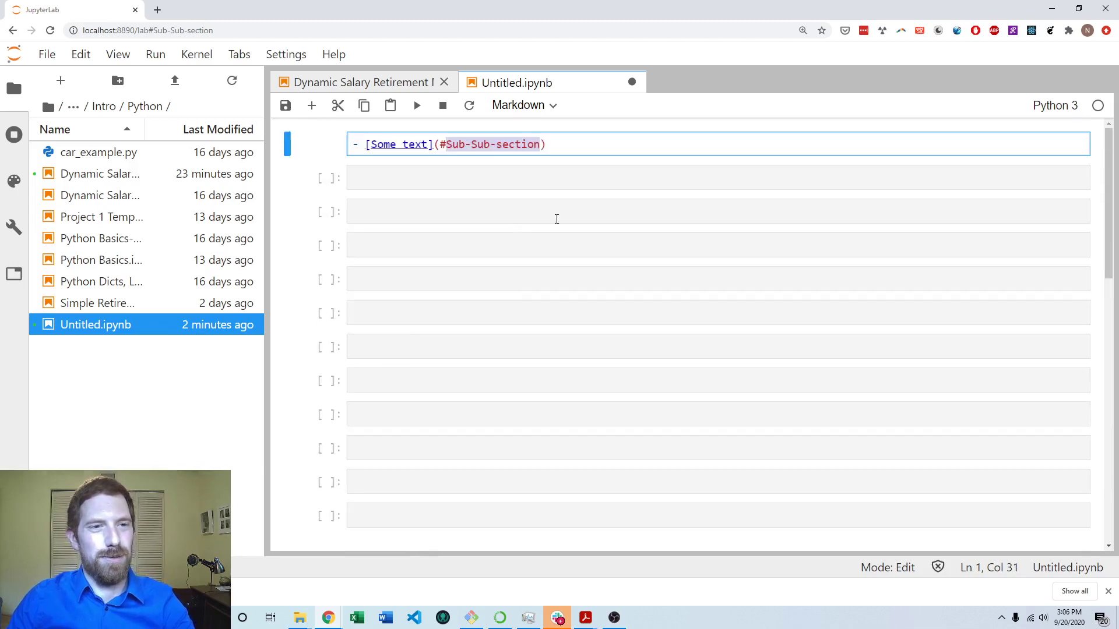
Step: Save the notebook with Ctrl+S and render the link cell
key(ctrl+s)
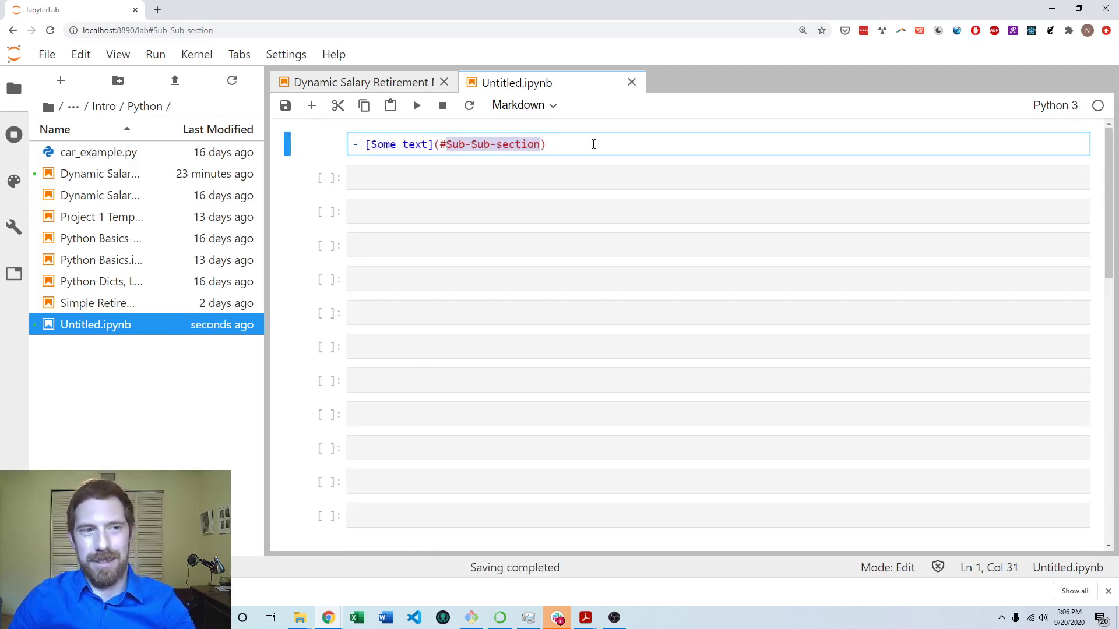
click(593, 144)
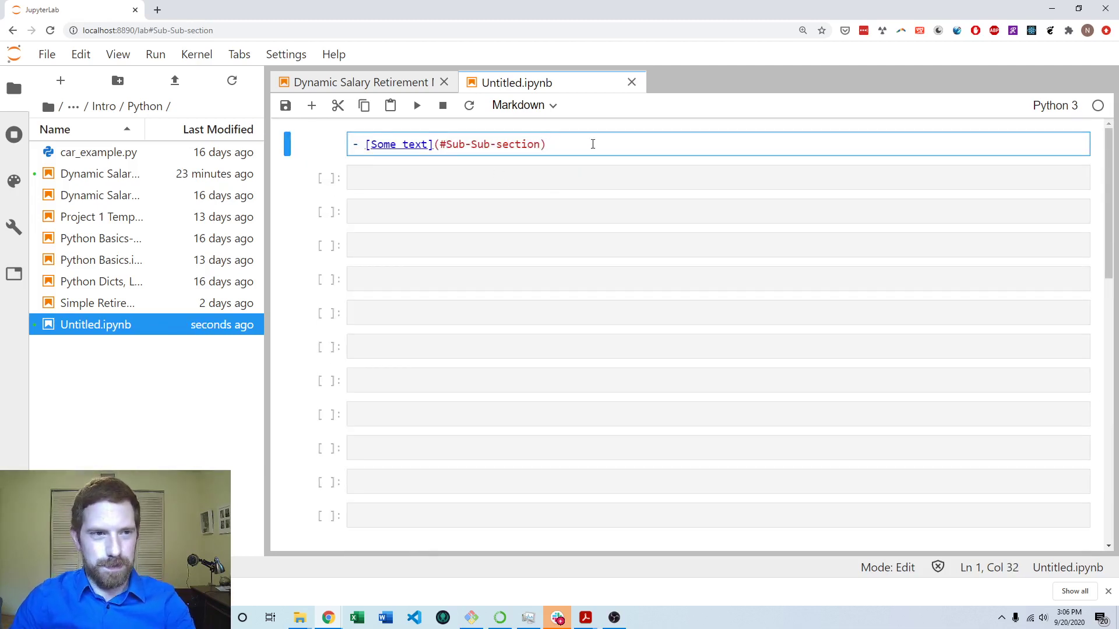
key(shift+Return)
scroll(592, 218, down, 5)
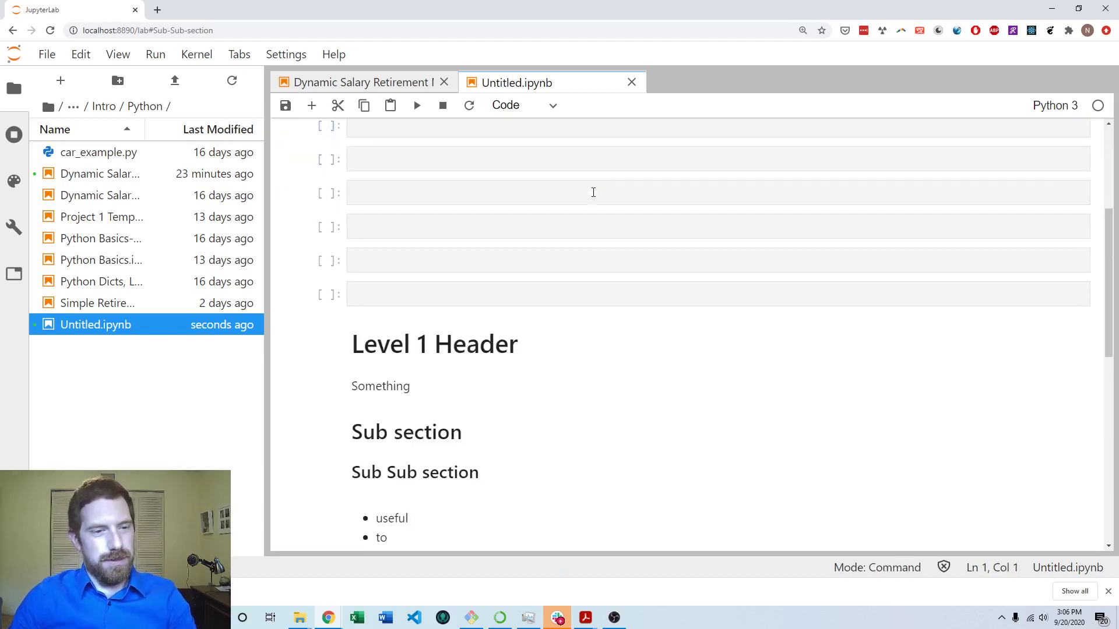
scroll(595, 263, down, 5)
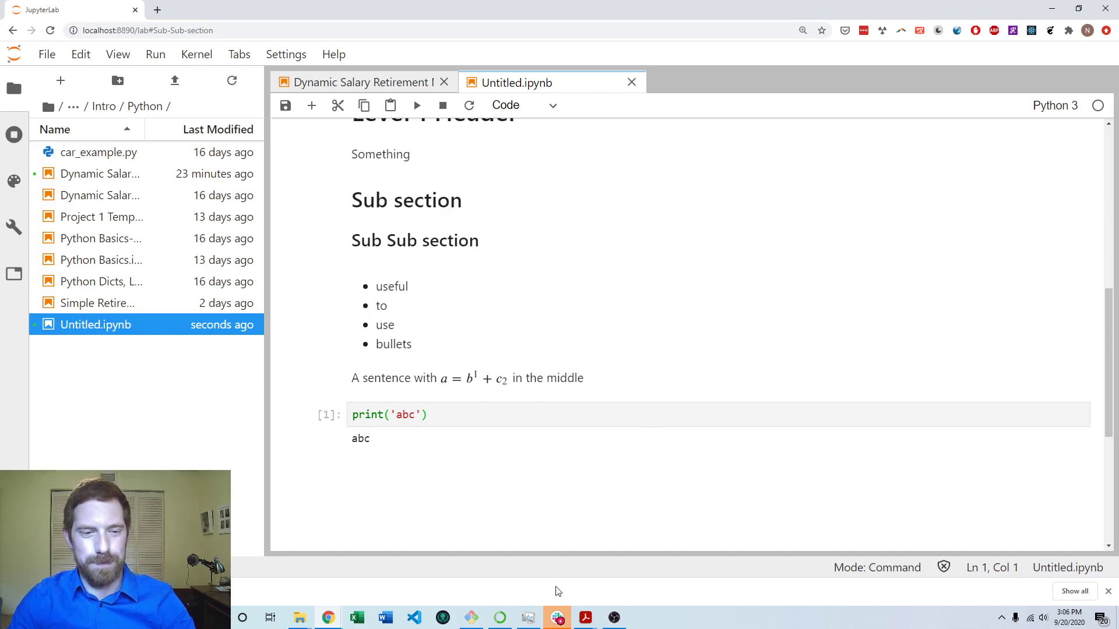
Step: Bring the S5 lecture slides PDF to the front from the Acrobat taskbar icon
click(585, 619)
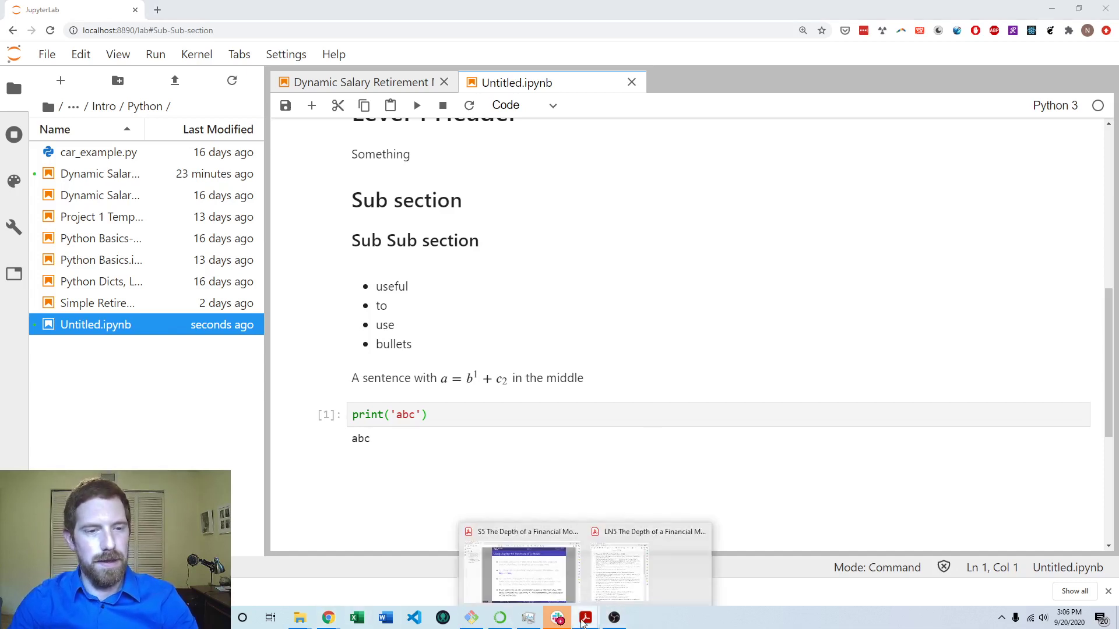
click(524, 568)
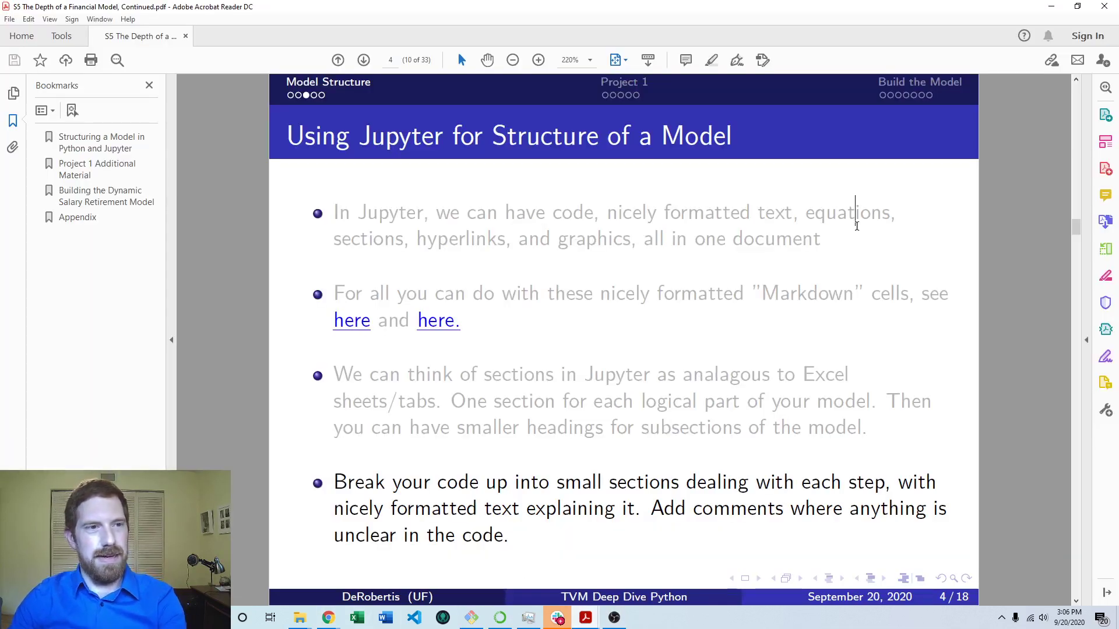
Step: Advance to slide 5, 'Structuring a Python Model'
click(963, 179)
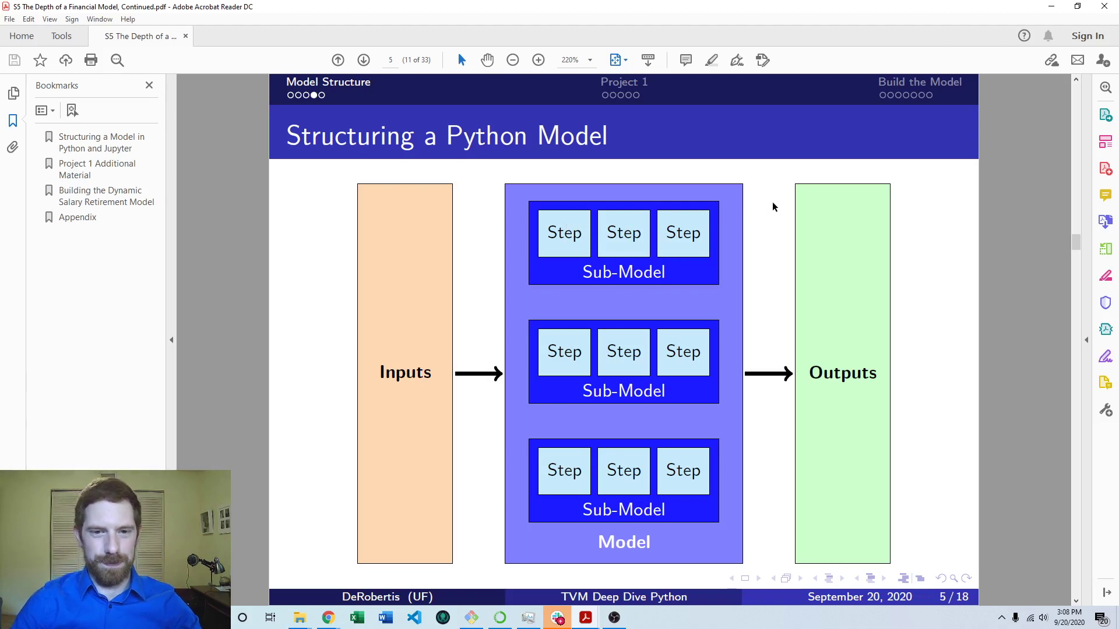
Step: Move on to the 'Workflow and Final Output' slide
key(Right)
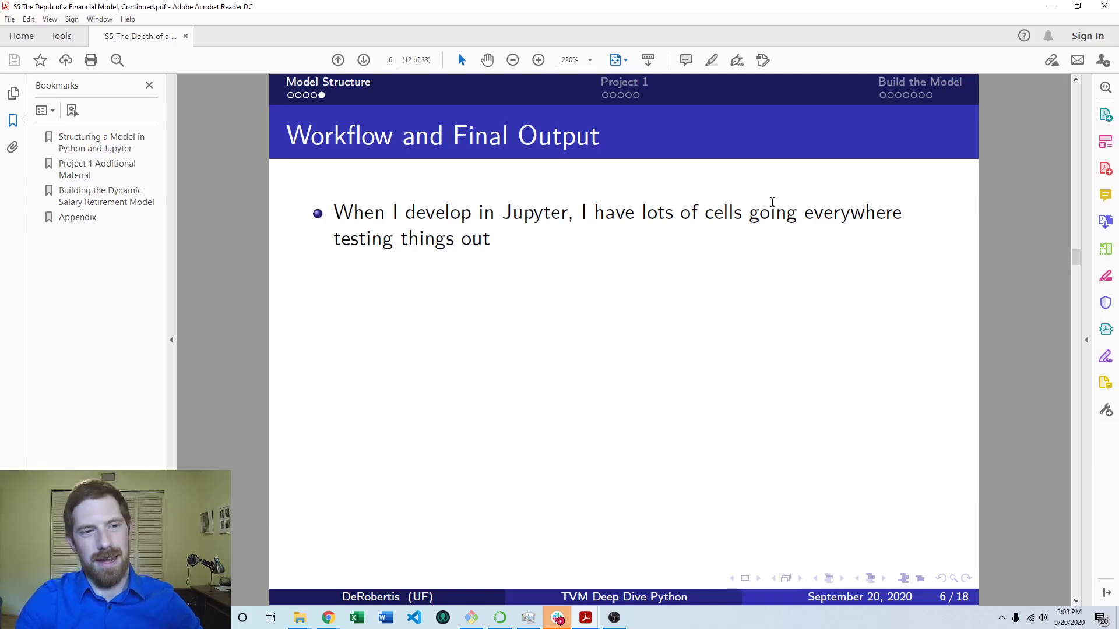
Step: Reveal the second and third bullets, stepping back once and forward again
key(Right)
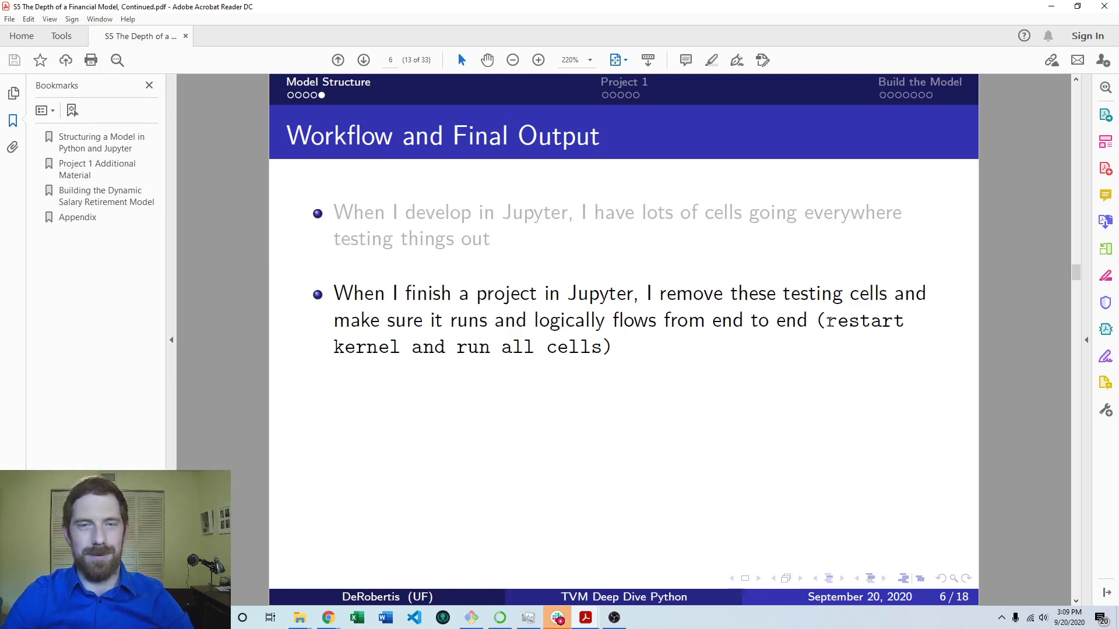
key(Right)
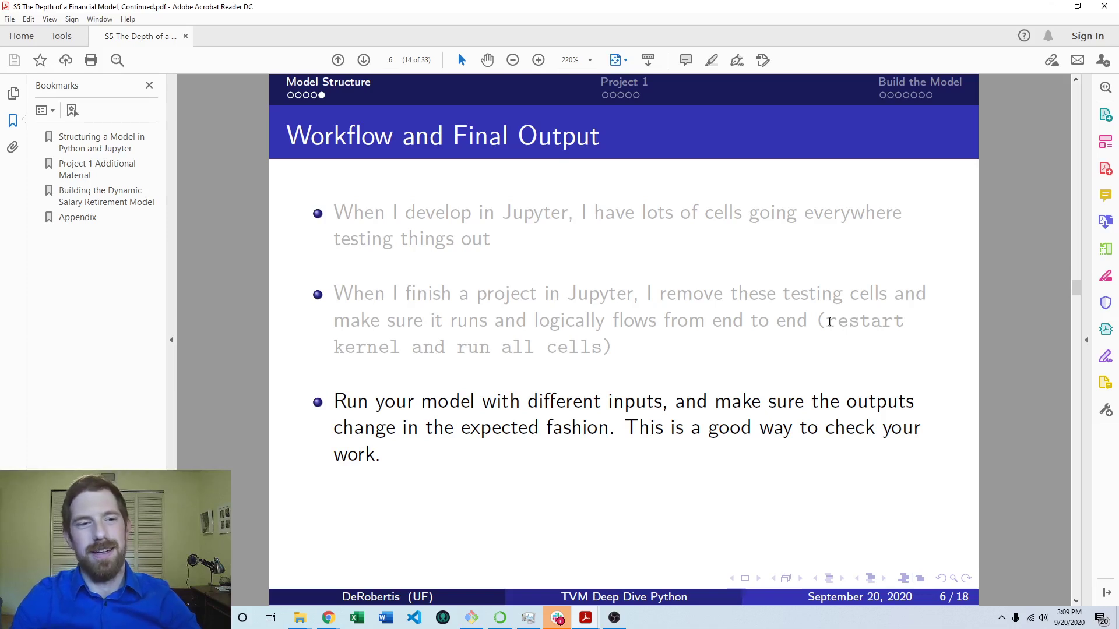
key(Left)
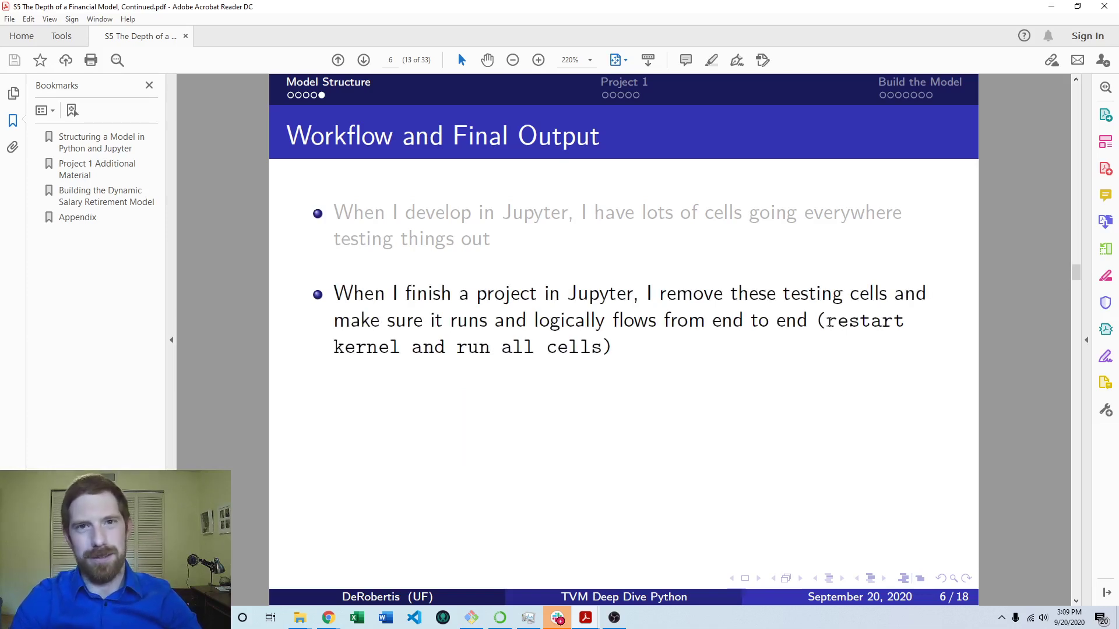
key(Right)
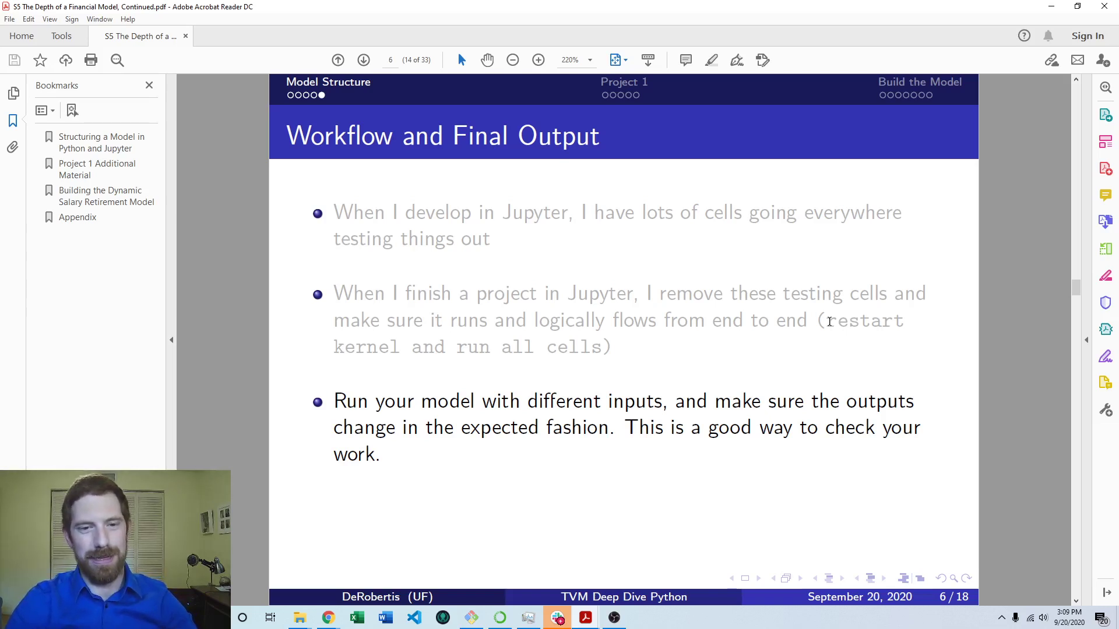
Step: Advance the slide to show the fourth bullet: final output goes at the notebook's end
key(Right)
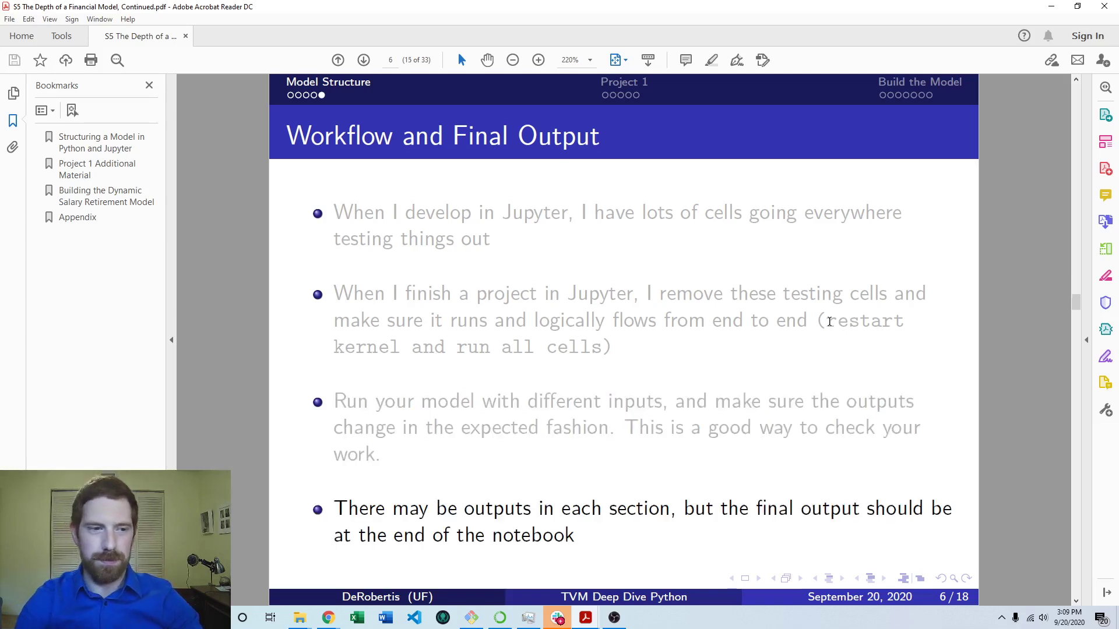